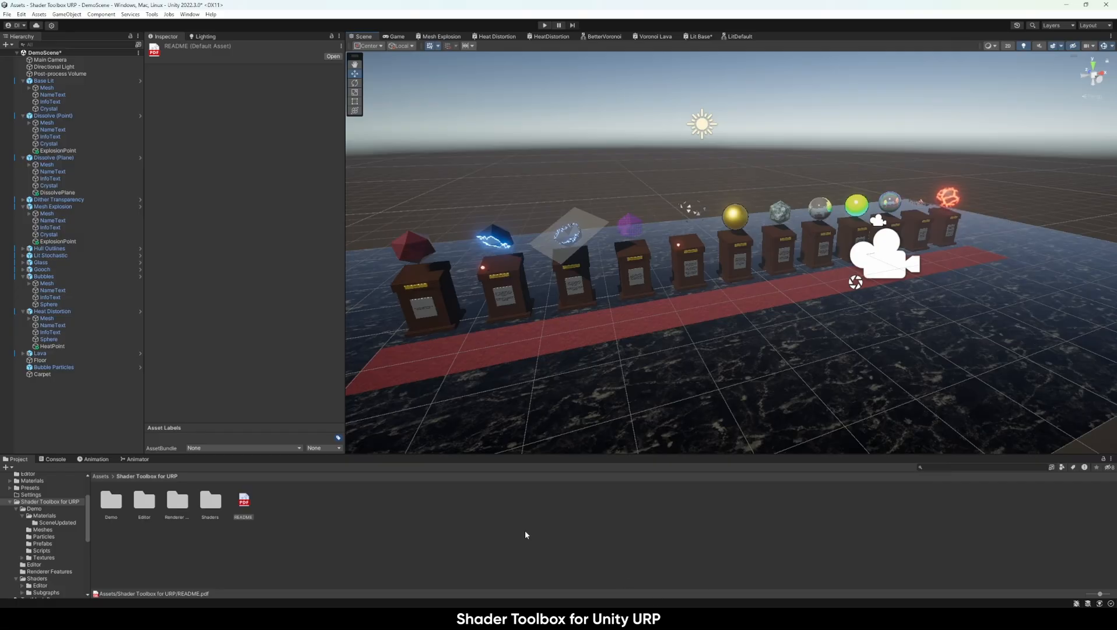
Inspect the shader demo stands up close, from the glass sphere to the bubble sphere
{"action": "left_click", "coordinate": [244, 500]}
{"action": "key", "text": "w"}
{"action": "right_click_drag", "start_coordinate": [746, 381], "coordinate": [727, 363]}
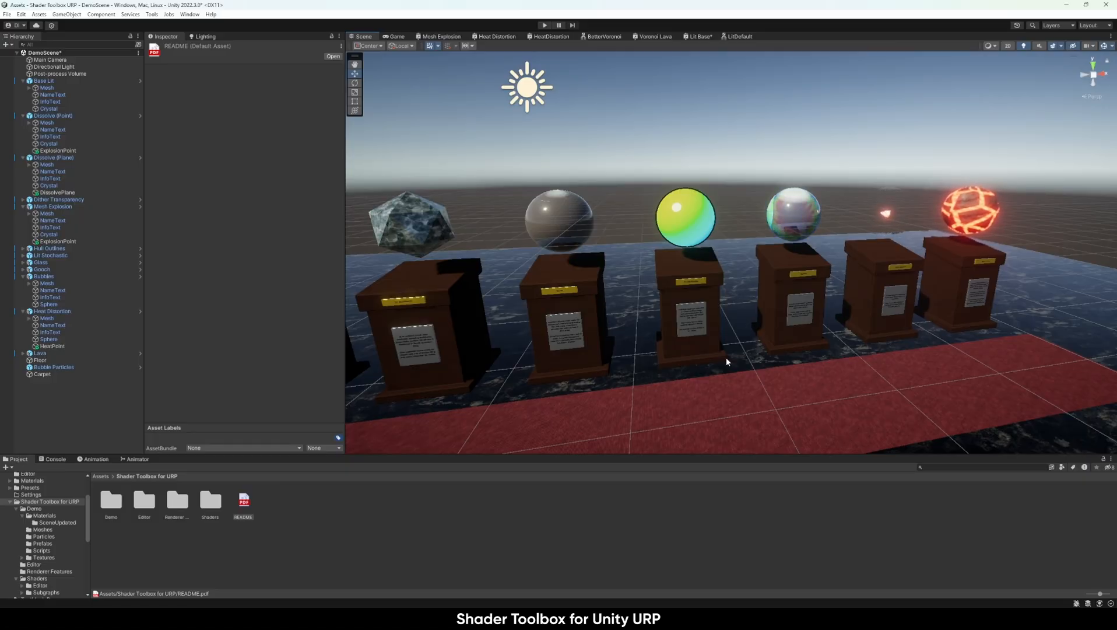
{"action": "right_click_drag", "start_coordinate": [744, 349], "coordinate": [829, 336]}
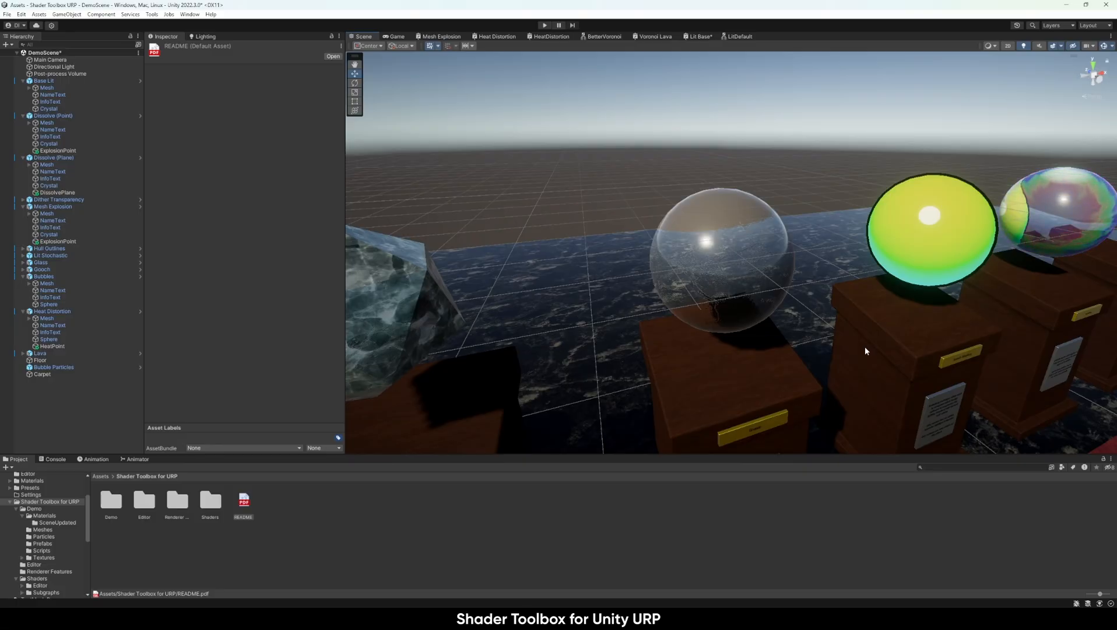
{"action": "key", "text": "d"}
{"action": "right_click_drag", "start_coordinate": [879, 341], "coordinate": [882, 313]}
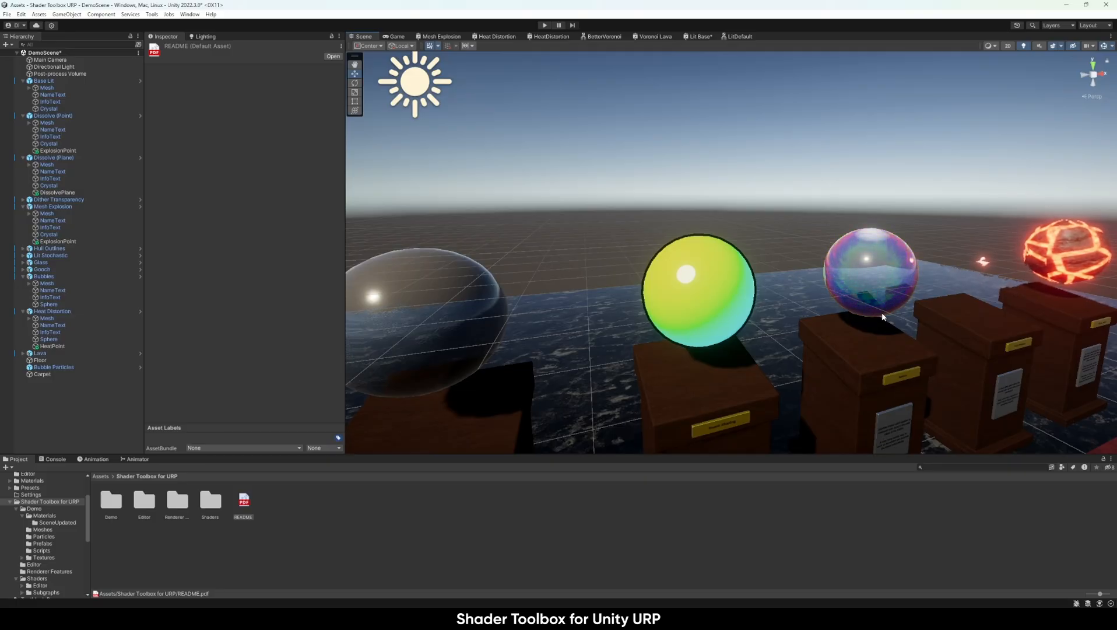
Duplicate the Bubbles stand's sphere and move the copy out in front to about X -0.5, Y 1.25, Z -1.75
{"action": "left_click", "coordinate": [881, 312]}
{"action": "key", "text": "f"}
{"action": "left_click", "coordinate": [738, 260]}
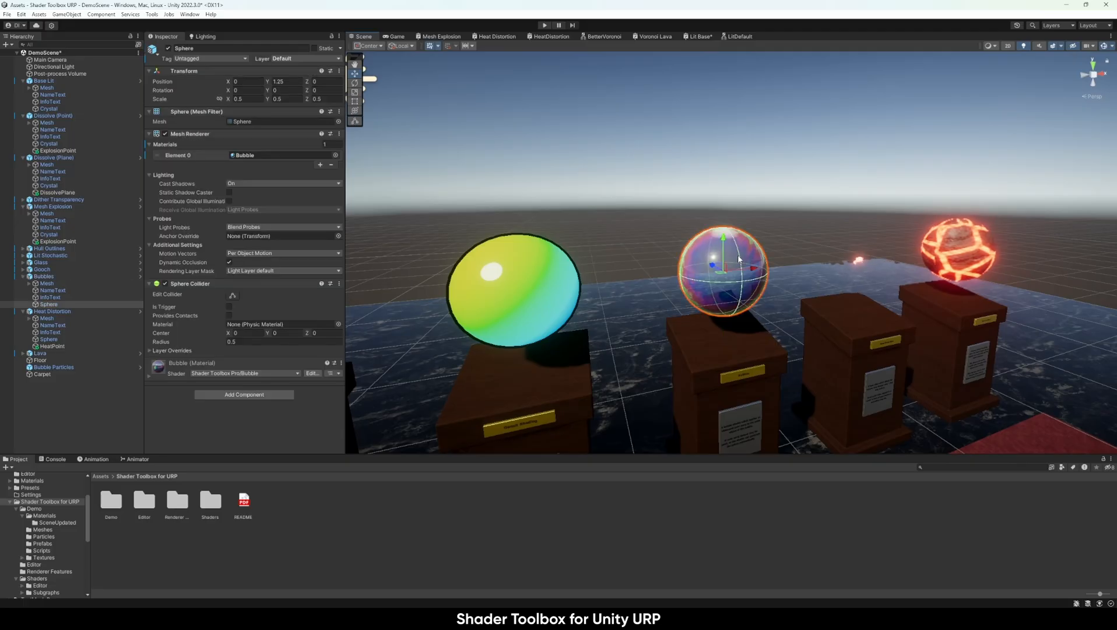
{"action": "key", "text": "ctrl+d"}
{"action": "right_click_drag", "start_coordinate": [738, 260], "coordinate": [733, 298]}
{"action": "key", "text": "s"}
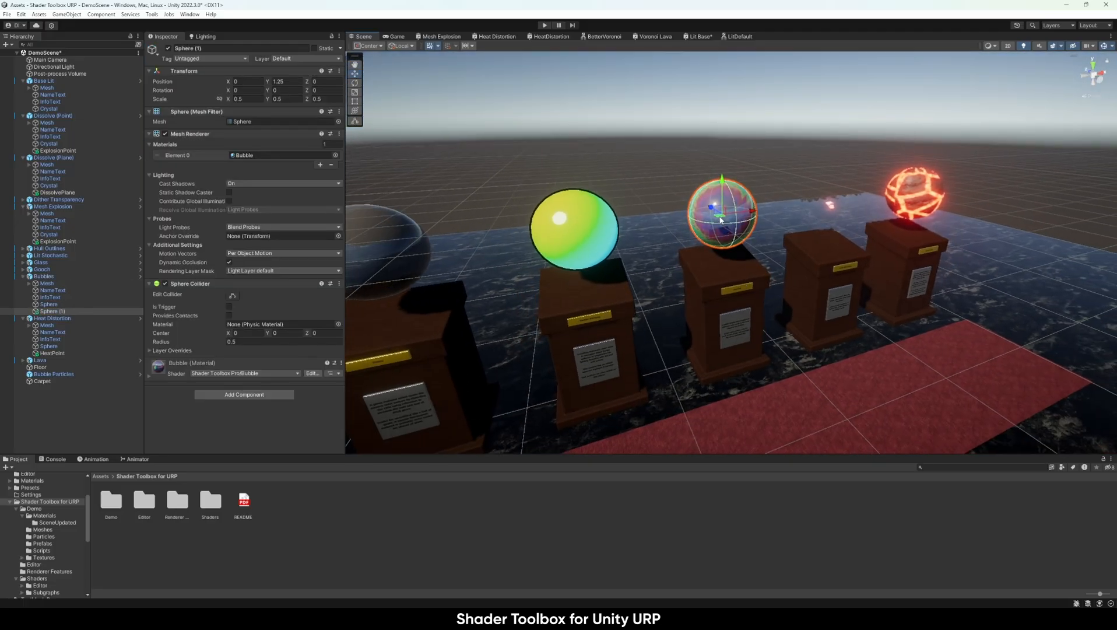
{"action": "left_click_drag", "start_coordinate": [721, 219], "coordinate": [800, 386]}
Examine how the neighbouring stands and spheres look through the duplicated bubble from several angles
{"action": "right_click_drag", "start_coordinate": [800, 386], "coordinate": [828, 311]}
{"action": "key", "text": "q"}
{"action": "key", "text": "d"}
{"action": "key", "text": "e"}
{"action": "key", "text": "a"}
{"action": "key", "text": "d"}
{"action": "key", "text": "a"}
{"action": "key", "text": "d"}
{"action": "left_click", "coordinate": [781, 479]}
{"action": "key", "text": "a"}
{"action": "key", "text": "d"}
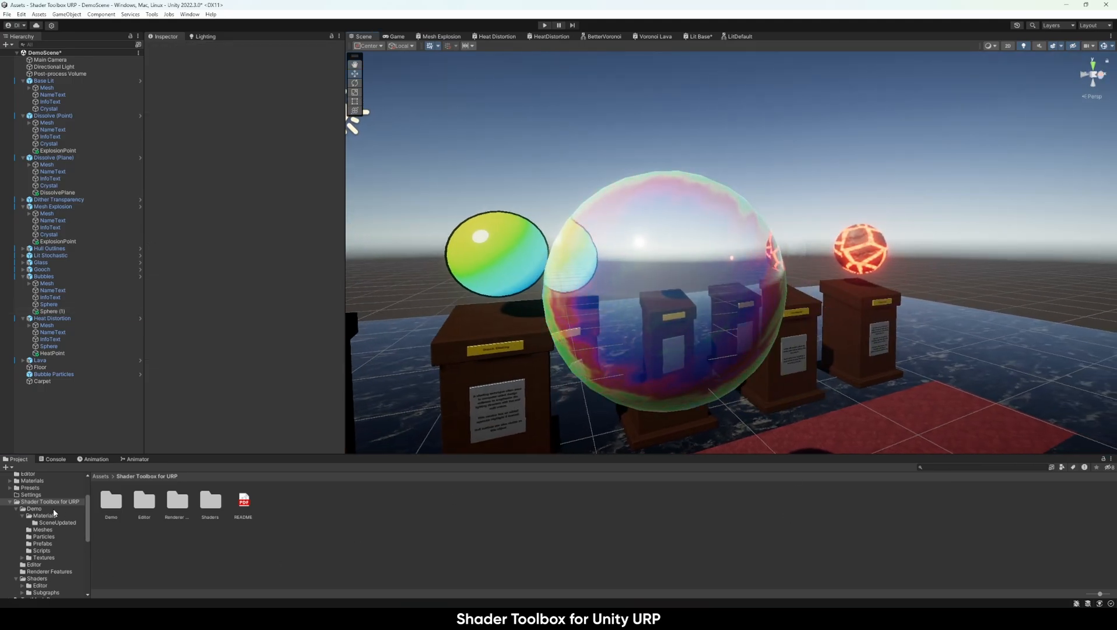
Open the Demo folder and review the Transparent Layer Mask options and renderer features of the ShaderToolbox-Data renderer asset
{"action": "double_click", "coordinate": [111, 500]}
{"action": "left_click", "coordinate": [376, 500]}
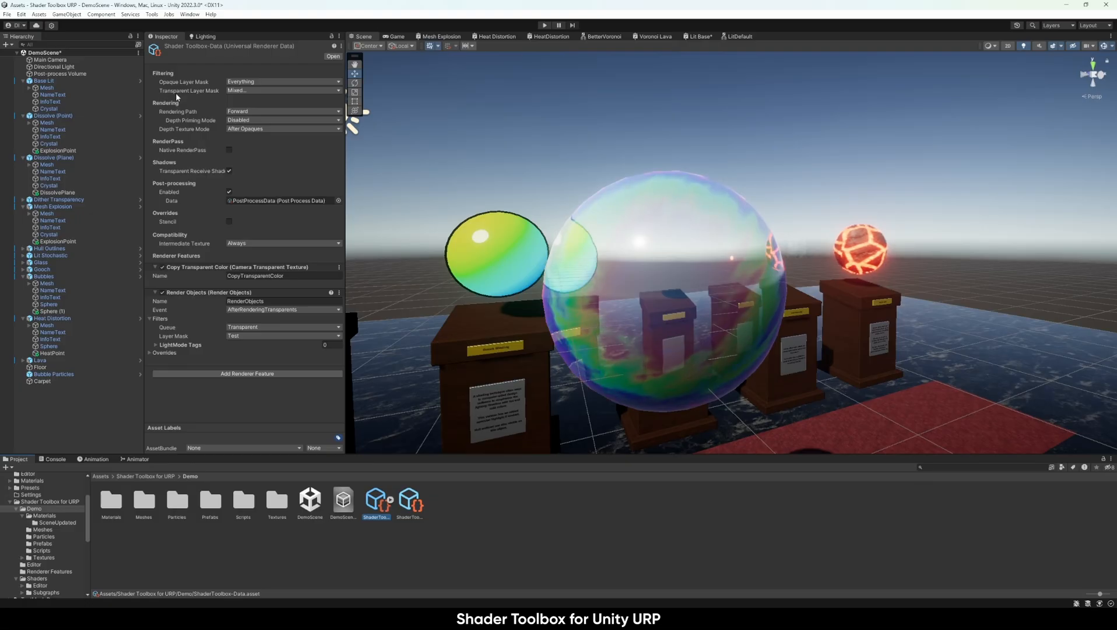
{"action": "left_click", "coordinate": [247, 90]}
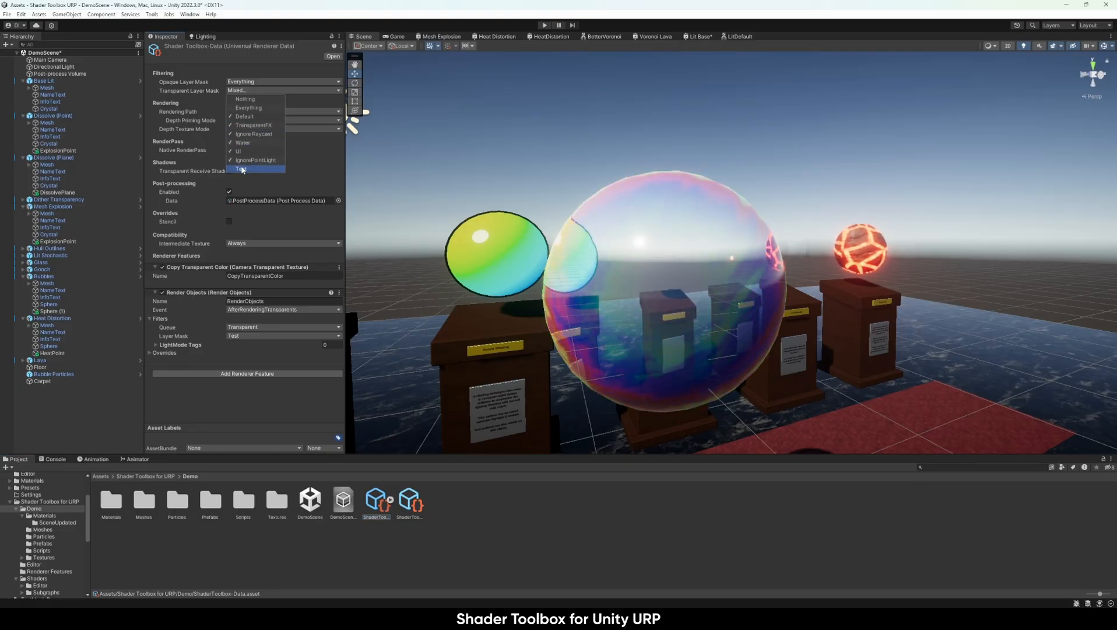
{"action": "left_click", "coordinate": [524, 547]}
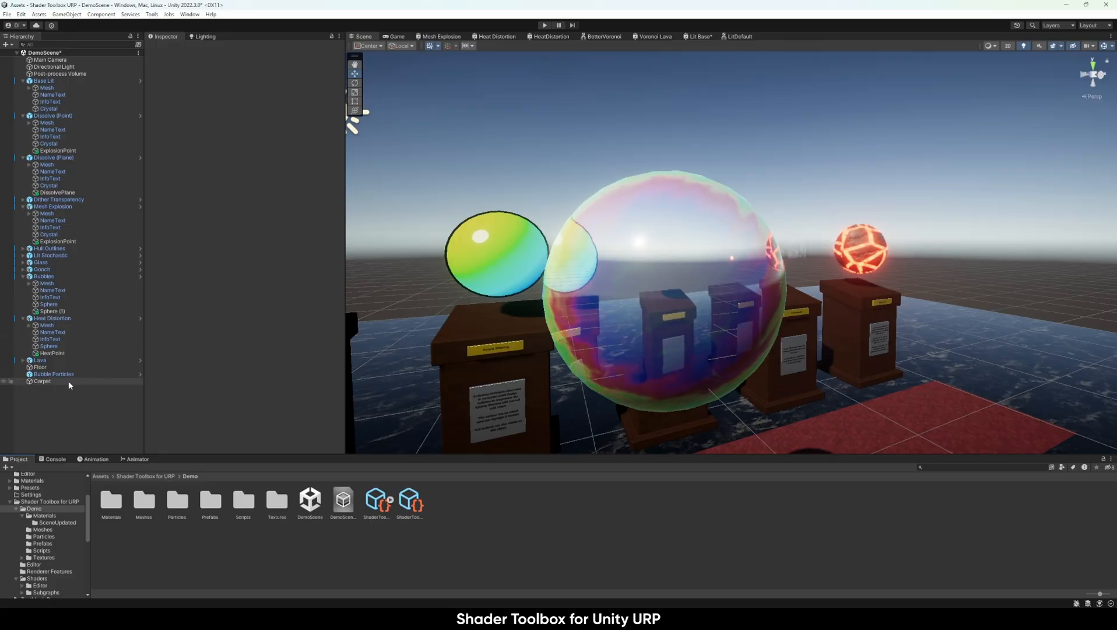
{"action": "left_click", "coordinate": [379, 503]}
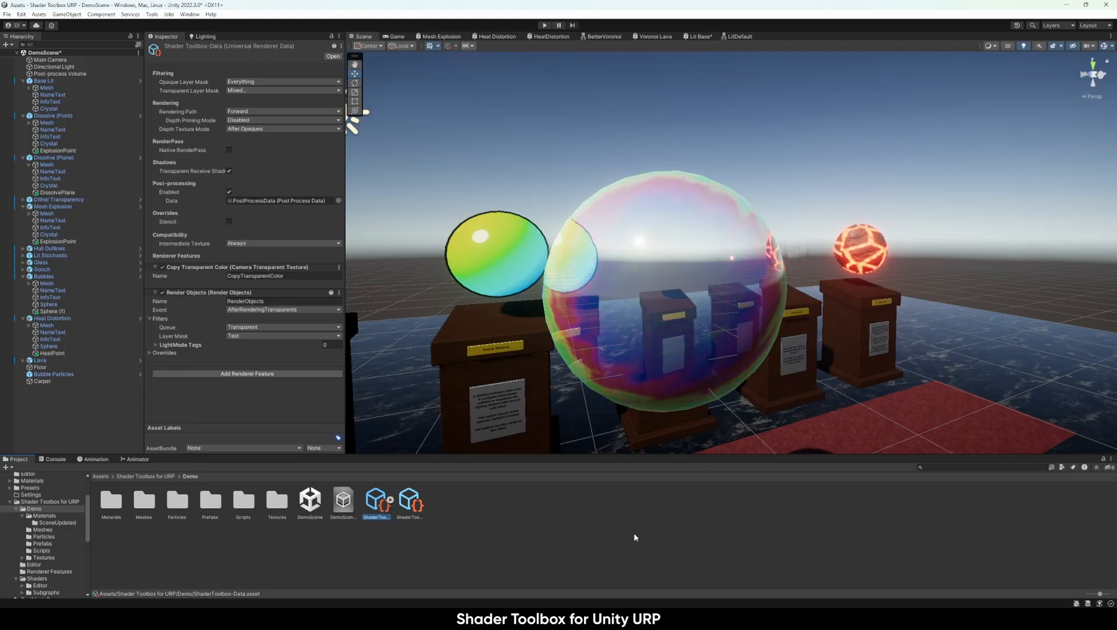
Assign the duplicated bubble sphere to the Test layer
{"action": "left_click", "coordinate": [667, 227]}
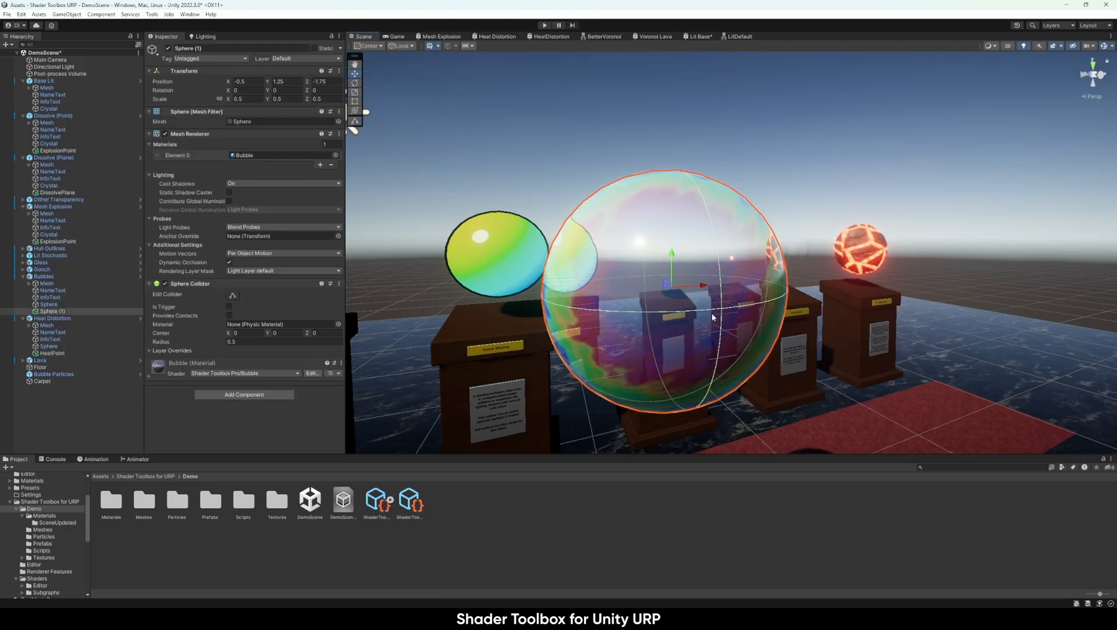
{"action": "left_click", "coordinate": [286, 59]}
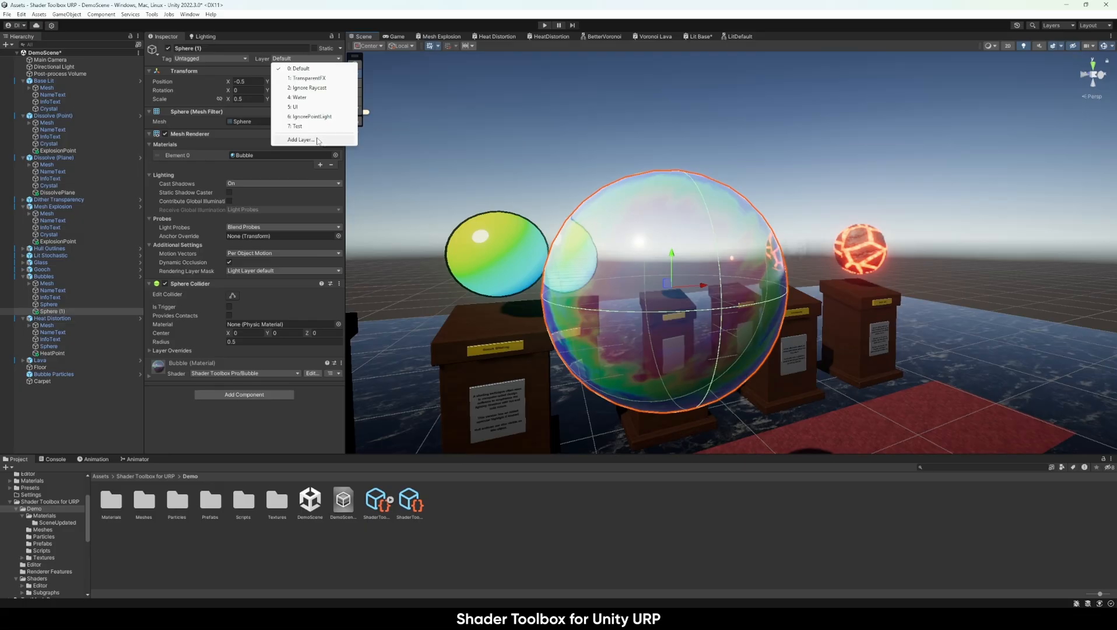
{"action": "left_click", "coordinate": [297, 126]}
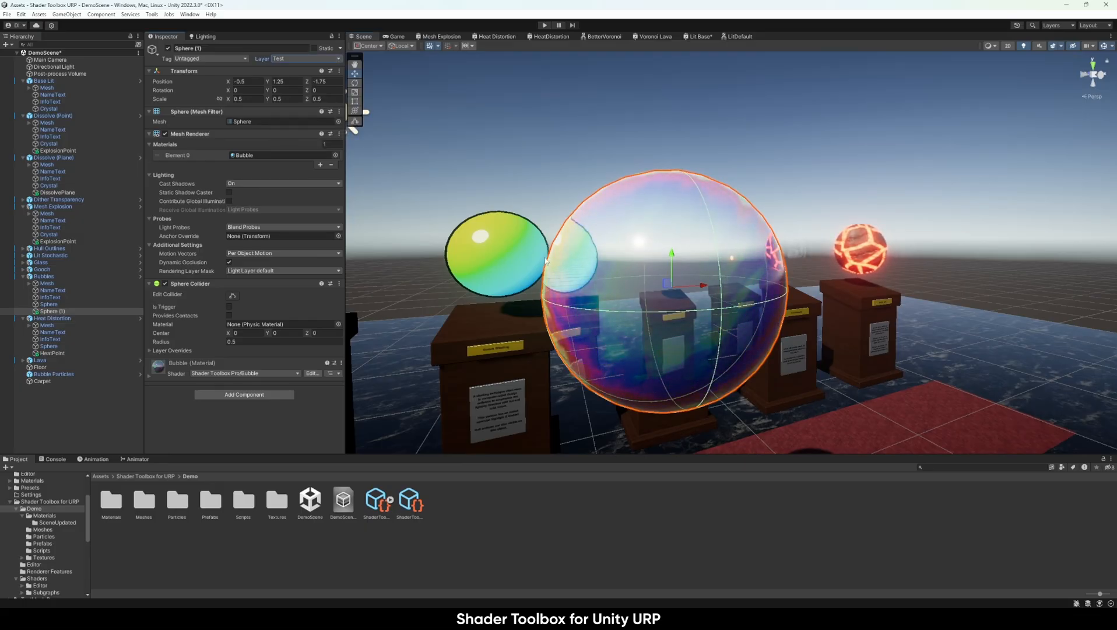
{"action": "right_click_drag", "start_coordinate": [704, 269], "coordinate": [713, 273]}
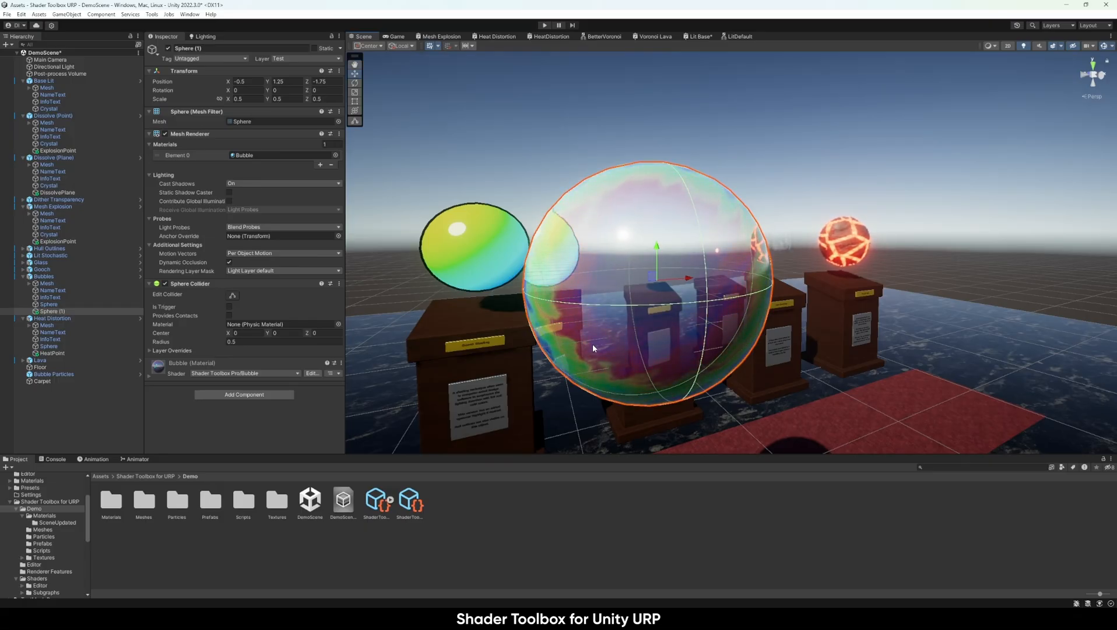
Compare the Camera Texture Mode settings of the Bubble and Bubble 1 materials in the Demo Materials folder
{"action": "left_click", "coordinate": [60, 517]}
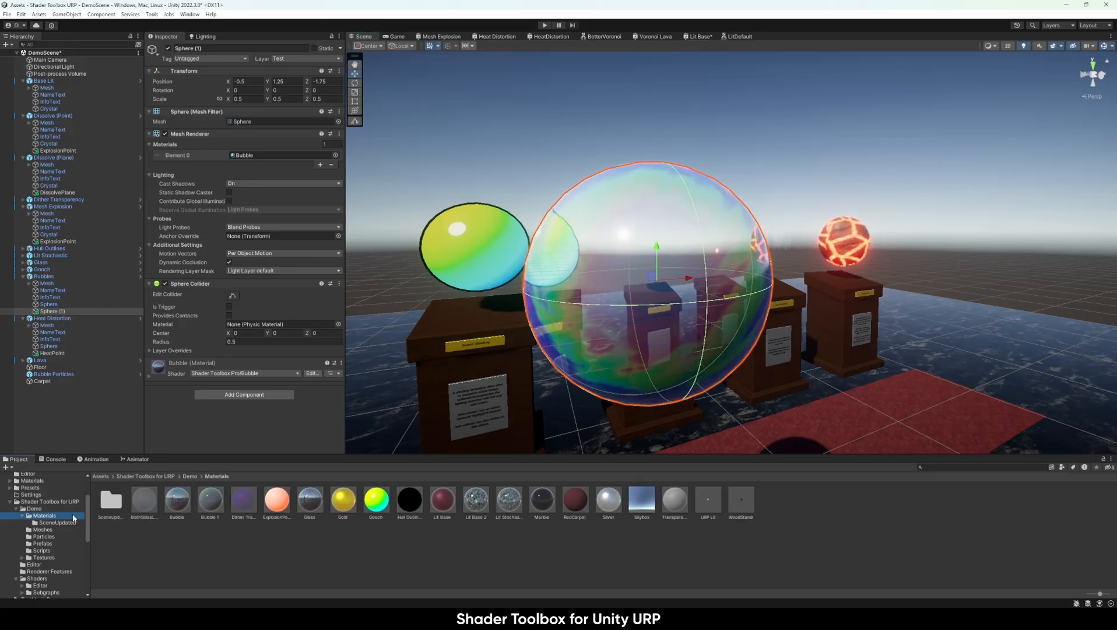
{"action": "left_click", "coordinate": [211, 499]}
{"action": "scroll", "coordinate": [191, 315], "scroll_direction": "down", "scroll_amount": 3}
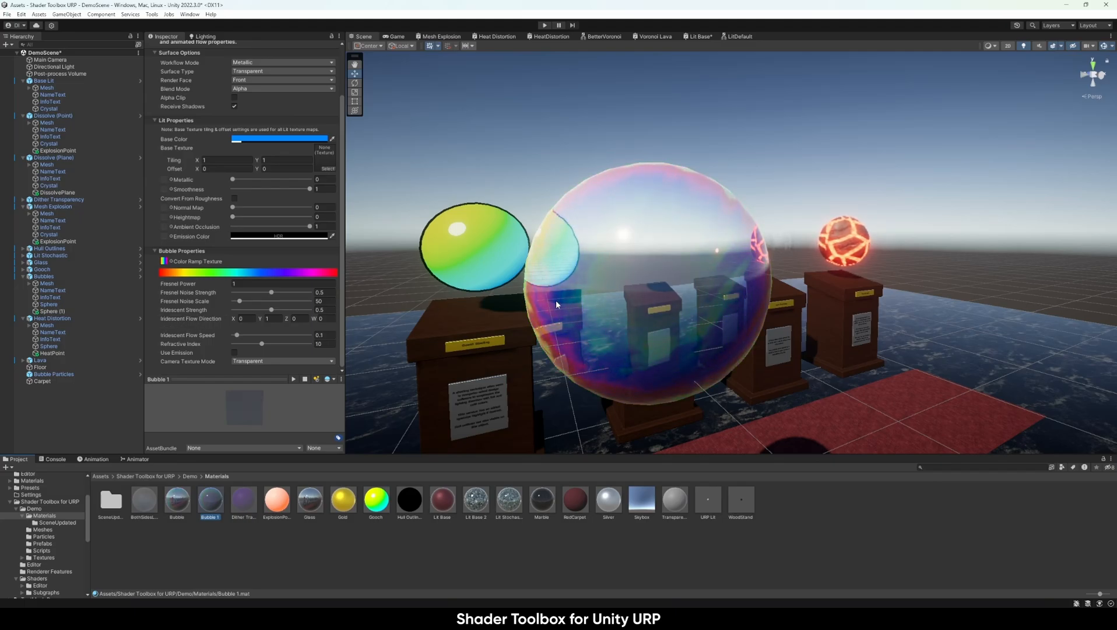
{"action": "left_click", "coordinate": [177, 500]}
{"action": "scroll", "coordinate": [198, 347], "scroll_direction": "down", "scroll_amount": 3}
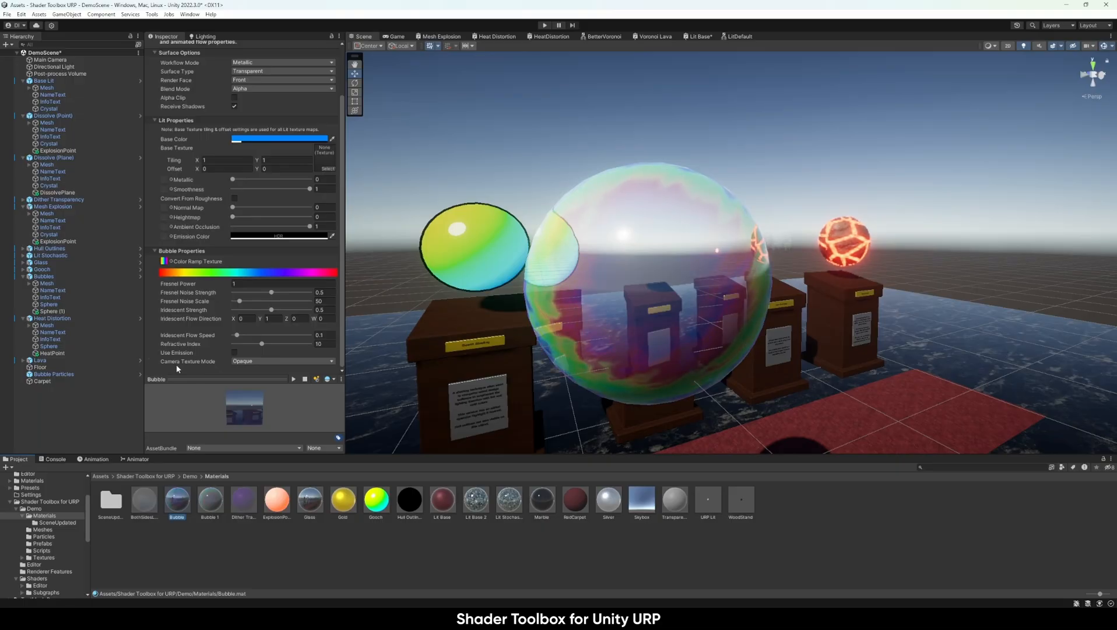
{"action": "mouse_move", "coordinate": [200, 363]}
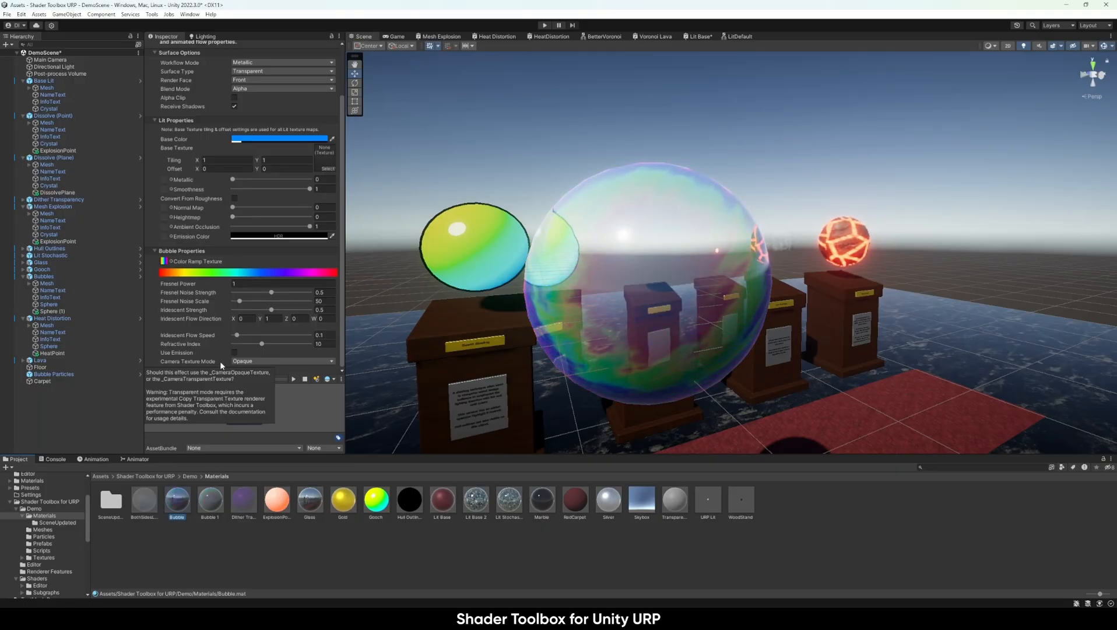
{"action": "key", "text": "Right"}
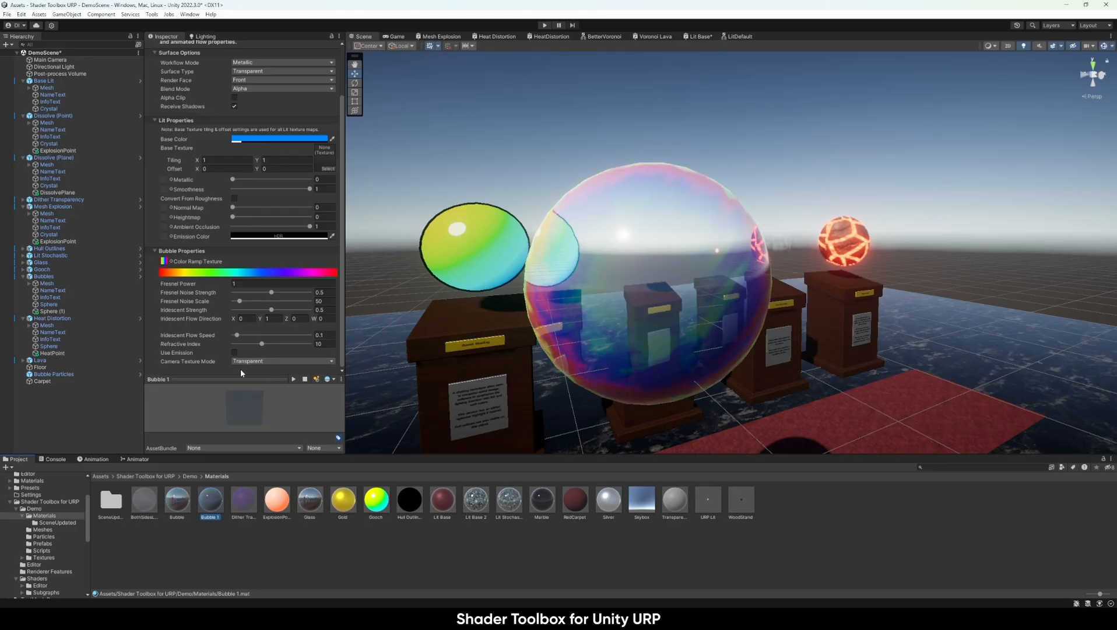
Apply the Bubble 1 material to the duplicated sphere and view the objects behind it from different angles
{"action": "left_click_drag", "start_coordinate": [216, 518], "coordinate": [630, 275]}
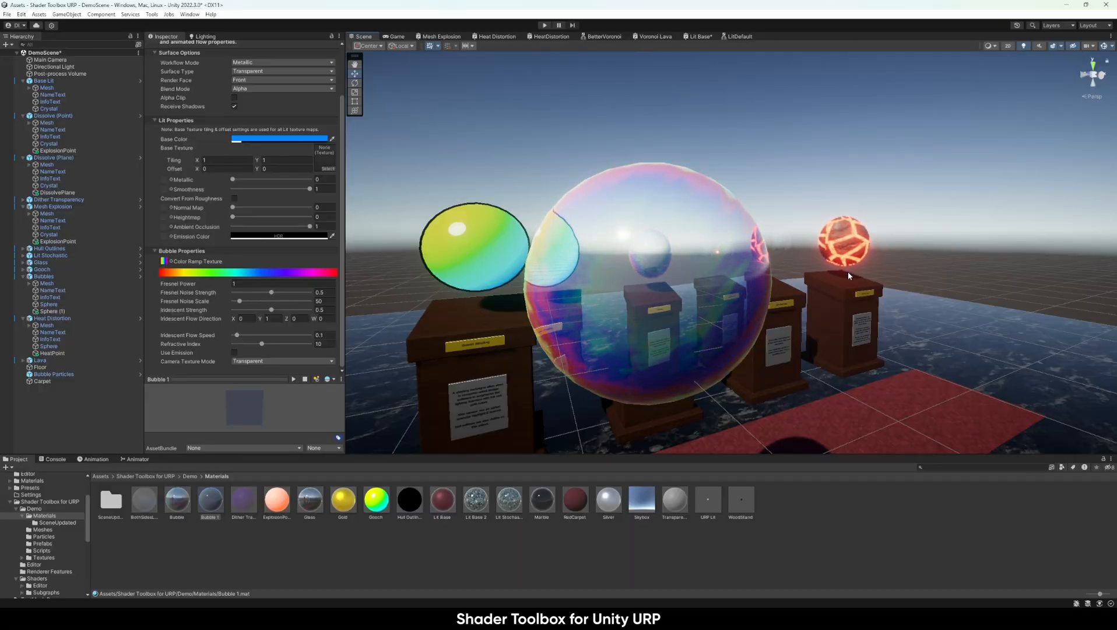
{"action": "left_click_drag", "start_coordinate": [858, 270], "coordinate": [826, 251], "text": "alt"}
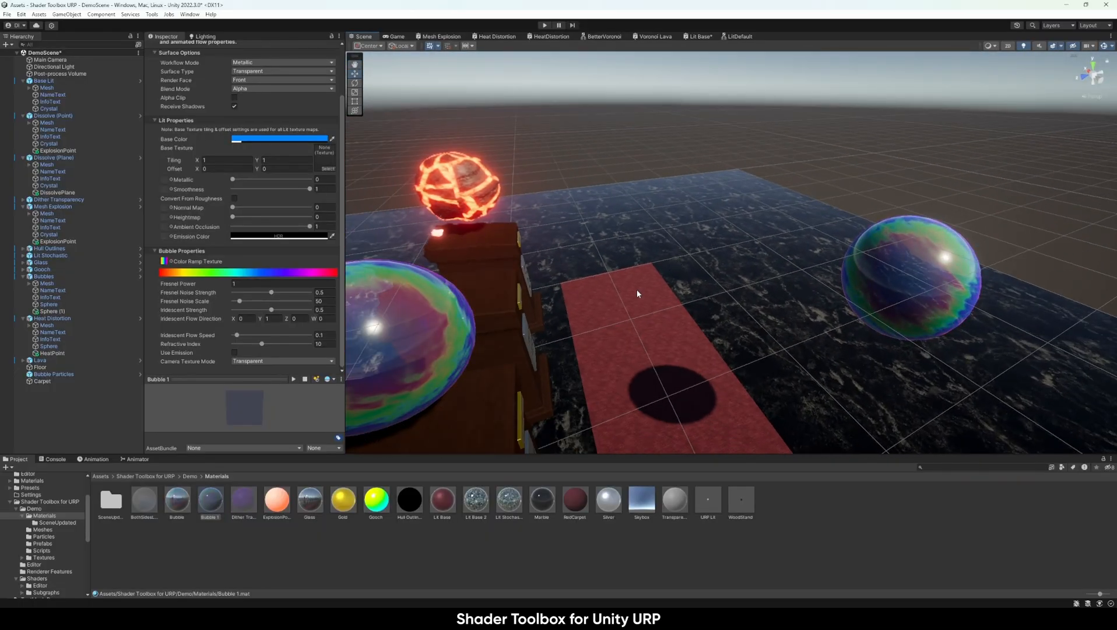
{"action": "right_click_drag", "start_coordinate": [637, 294], "coordinate": [716, 318]}
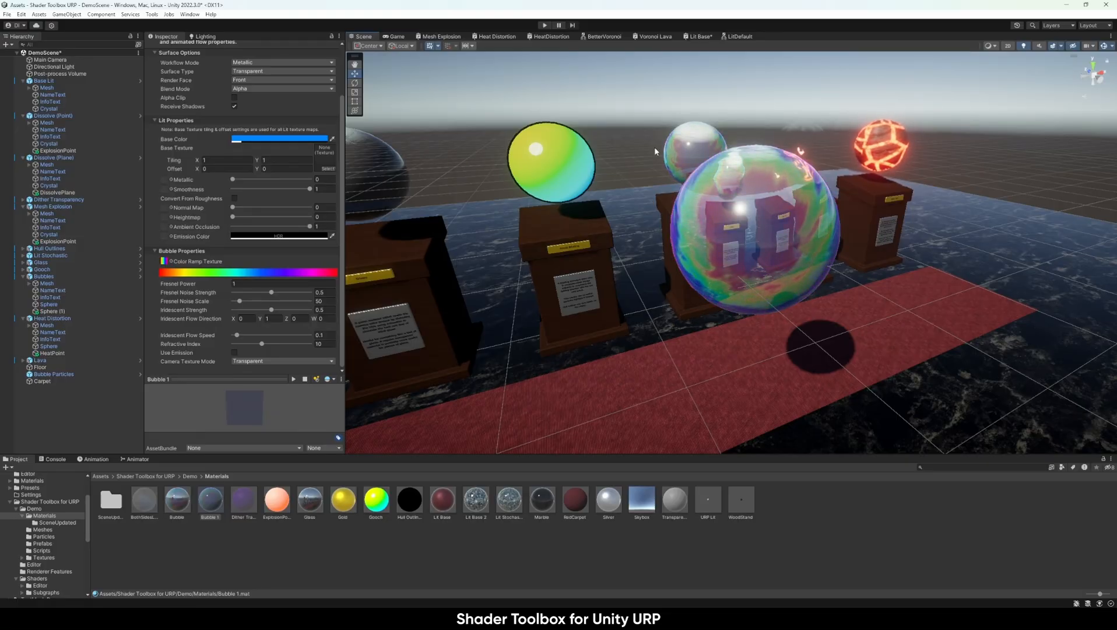
{"action": "right_click_drag", "start_coordinate": [752, 215], "coordinate": [741, 181]}
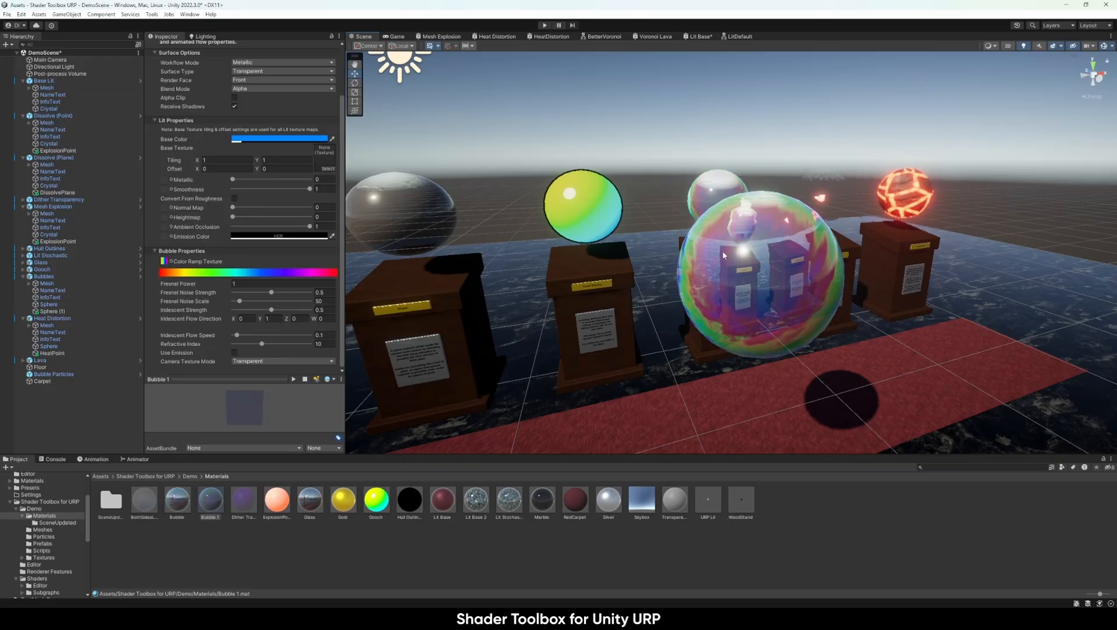
Delete the duplicated bubble sphere in front of the Bubbles stand
{"action": "left_click", "coordinate": [742, 251]}
{"action": "key", "text": "Delete"}
{"action": "right_click_drag", "start_coordinate": [743, 251], "coordinate": [695, 250]}
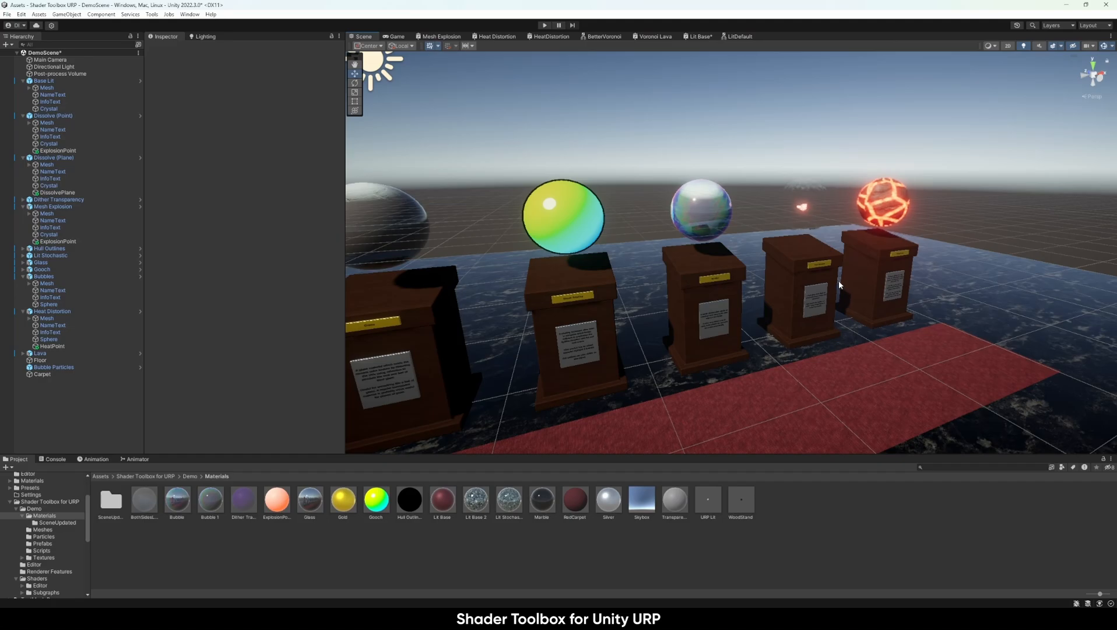
Select the crystal on the Base Lit stand, locate its Lit Base material and show that material's properties
{"action": "right_click_drag", "start_coordinate": [839, 279], "coordinate": [766, 262]}
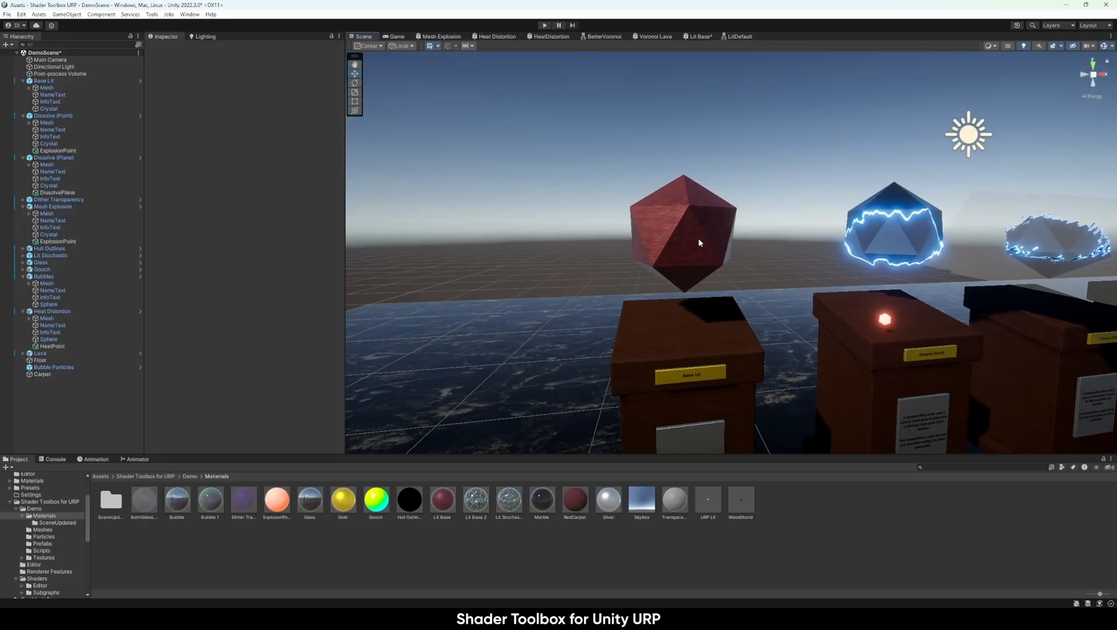
{"action": "left_click", "coordinate": [683, 219]}
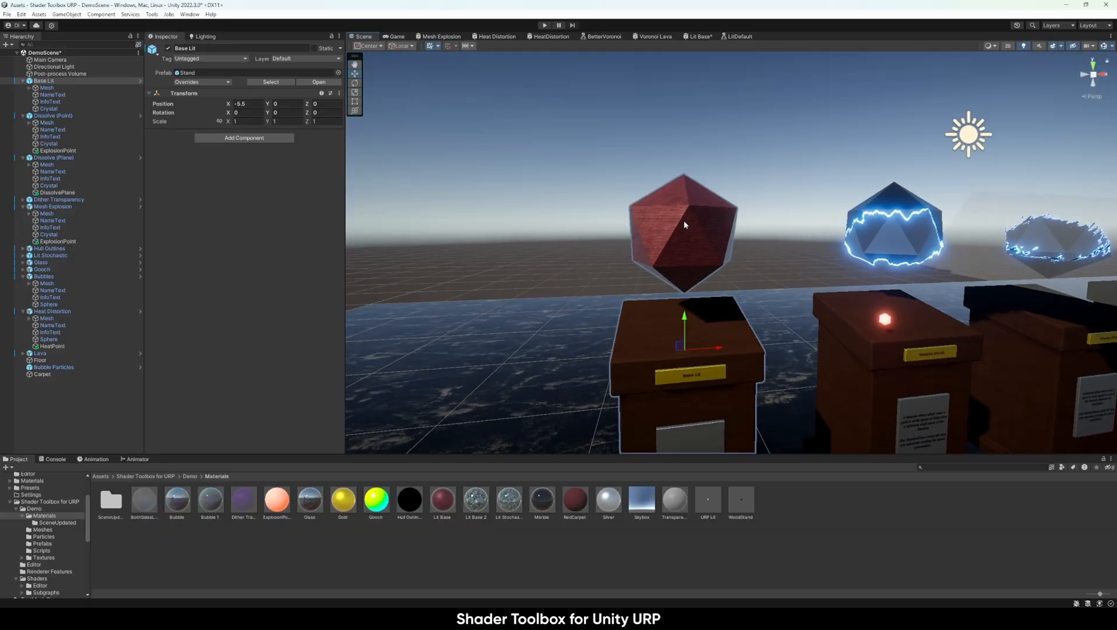
{"action": "key", "text": "f"}
{"action": "left_click", "coordinate": [268, 154]}
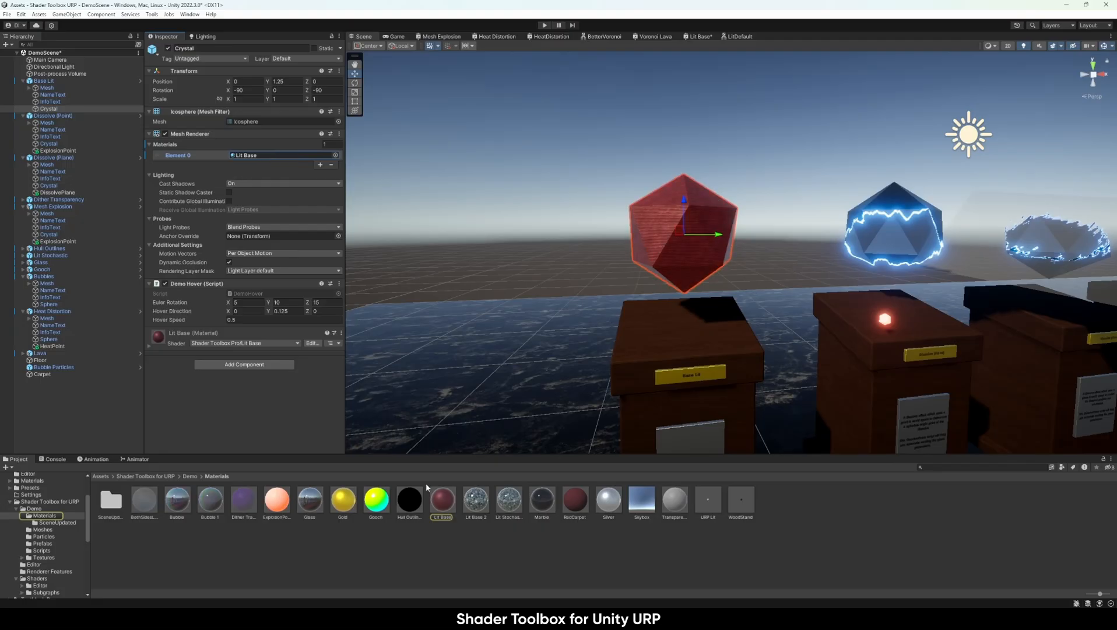
{"action": "left_click", "coordinate": [457, 509]}
{"action": "left_click", "coordinate": [444, 502]}
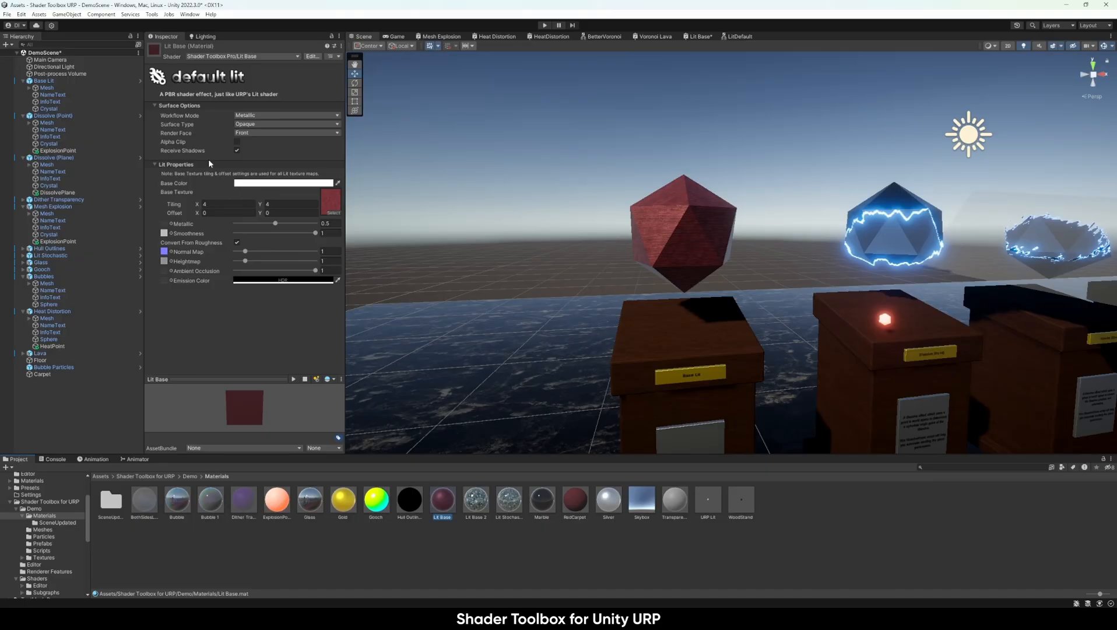
Review the Workflow Mode and Render Face options of the Lit Base material without changing them
{"action": "left_click", "coordinate": [260, 117]}
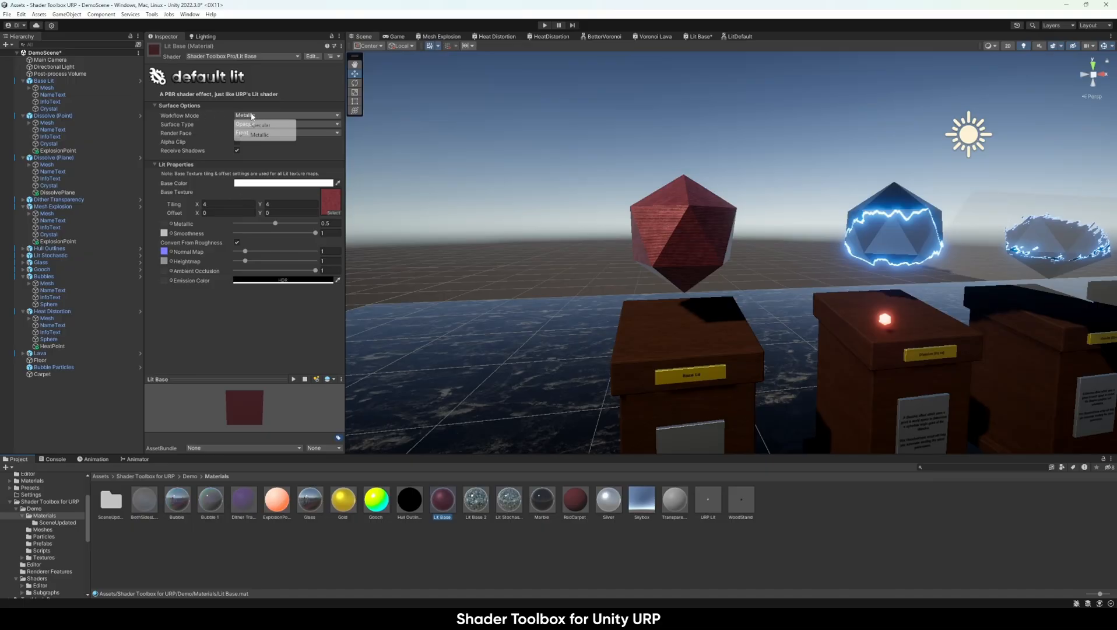
{"action": "left_click", "coordinate": [254, 350]}
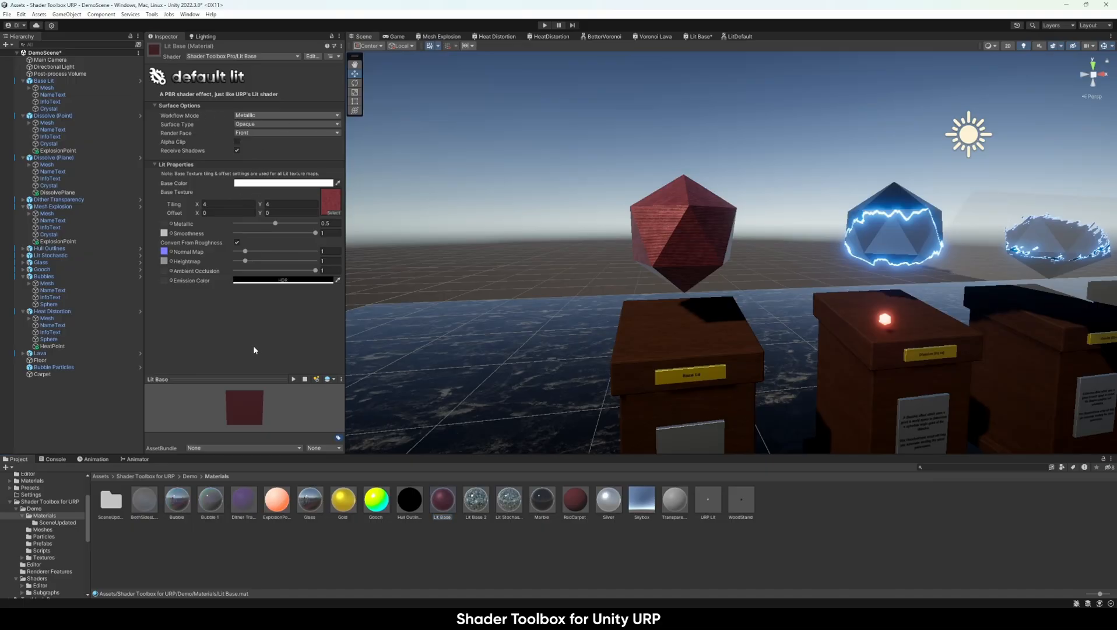
{"action": "left_click", "coordinate": [252, 132]}
{"action": "left_click", "coordinate": [269, 337]}
Open the Lit Base shader graph and examine its properties, the LitDefault node and the output connections
{"action": "left_click", "coordinate": [697, 36]}
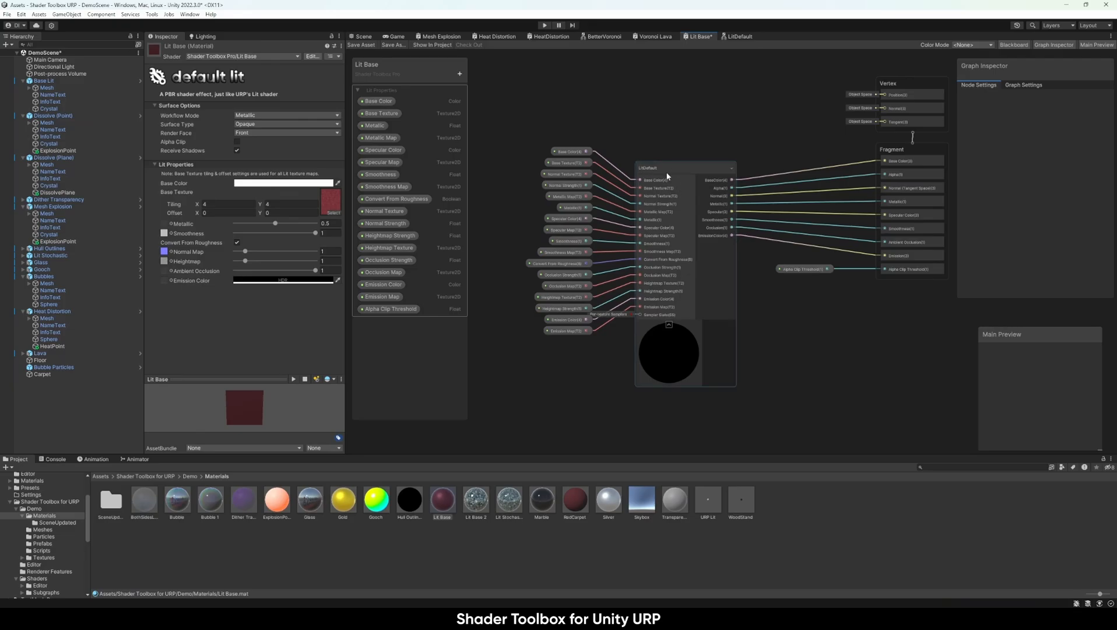
{"action": "middle_click_drag", "start_coordinate": [665, 118], "coordinate": [735, 198]}
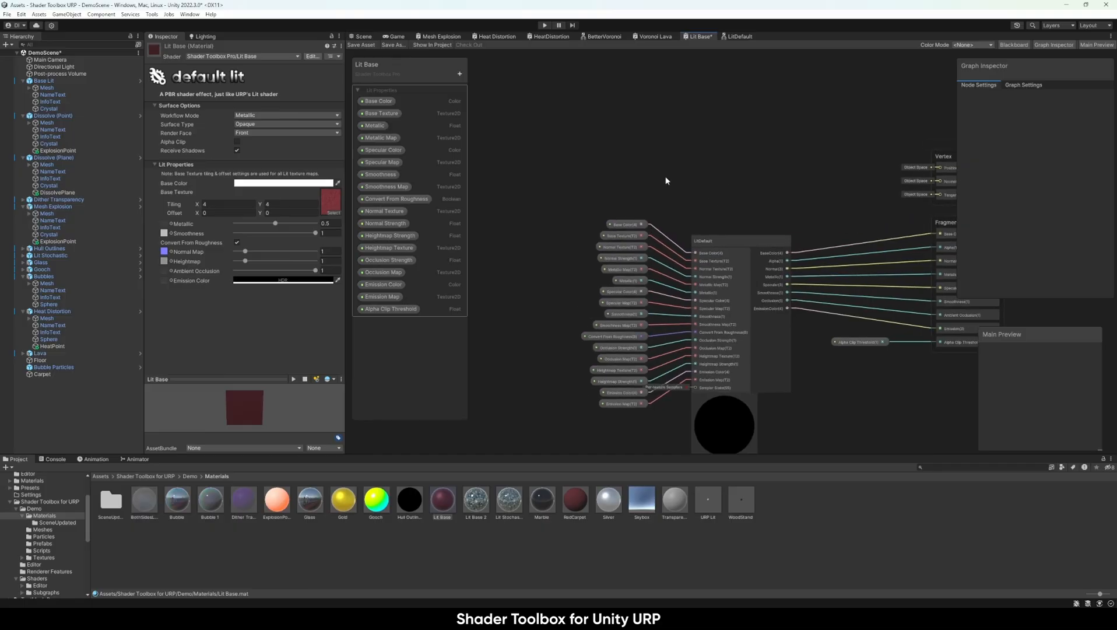
{"action": "middle_click_drag", "start_coordinate": [665, 178], "coordinate": [714, 197]}
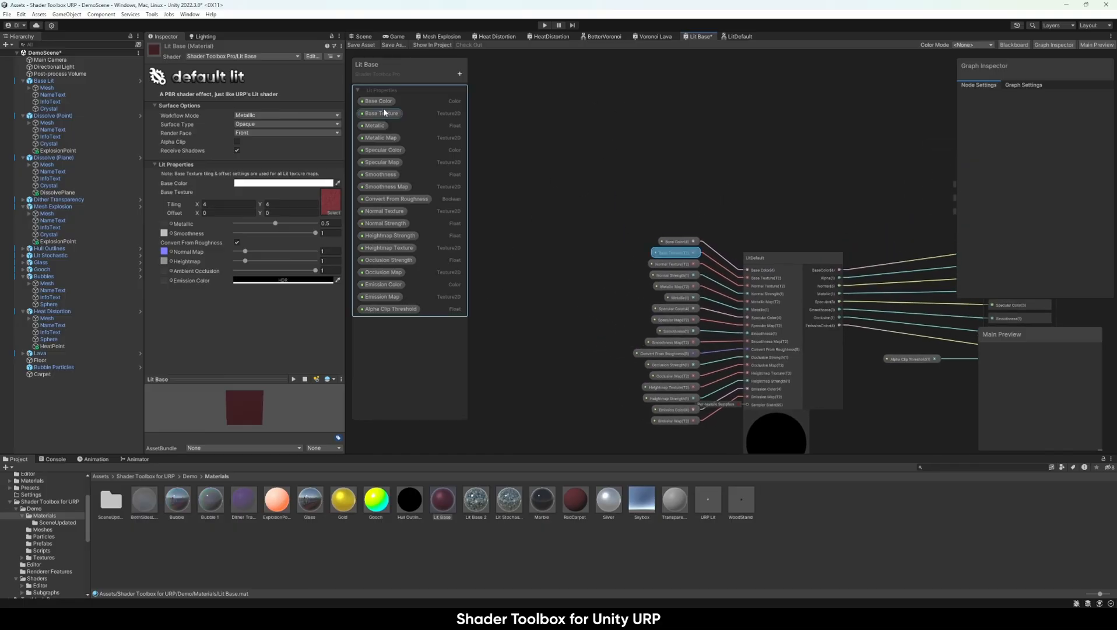
{"action": "middle_click_drag", "start_coordinate": [859, 199], "coordinate": [783, 177]}
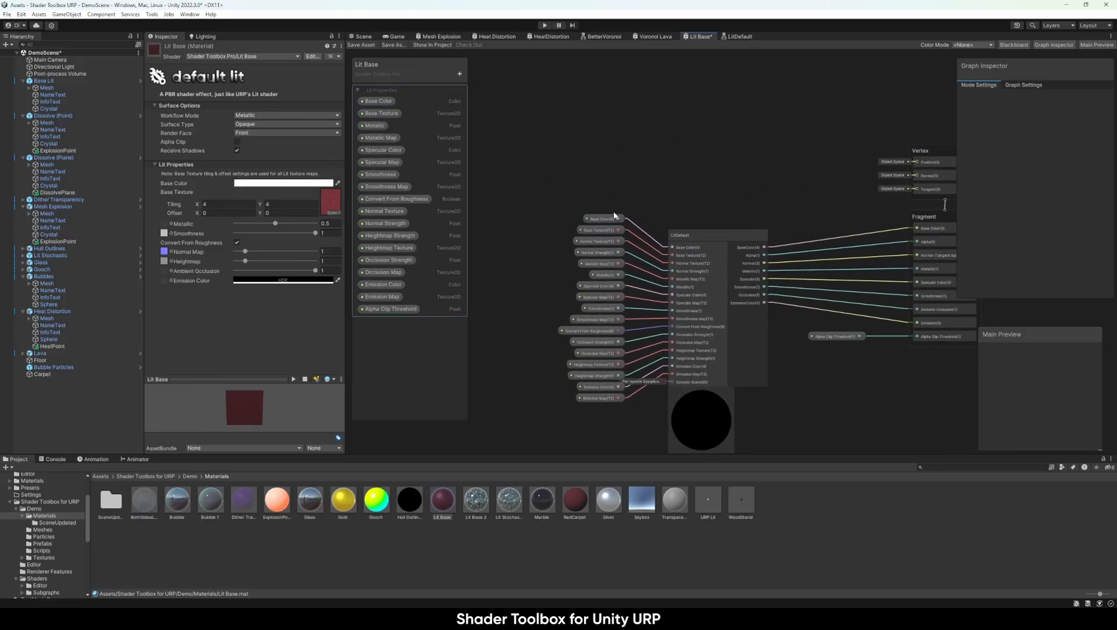
Add the Base Color property to the graph and feed it into input A of a new Multiply node
{"action": "middle_click_drag", "start_coordinate": [617, 204], "coordinate": [665, 228]}
{"action": "left_click_drag", "start_coordinate": [381, 101], "coordinate": [583, 118]}
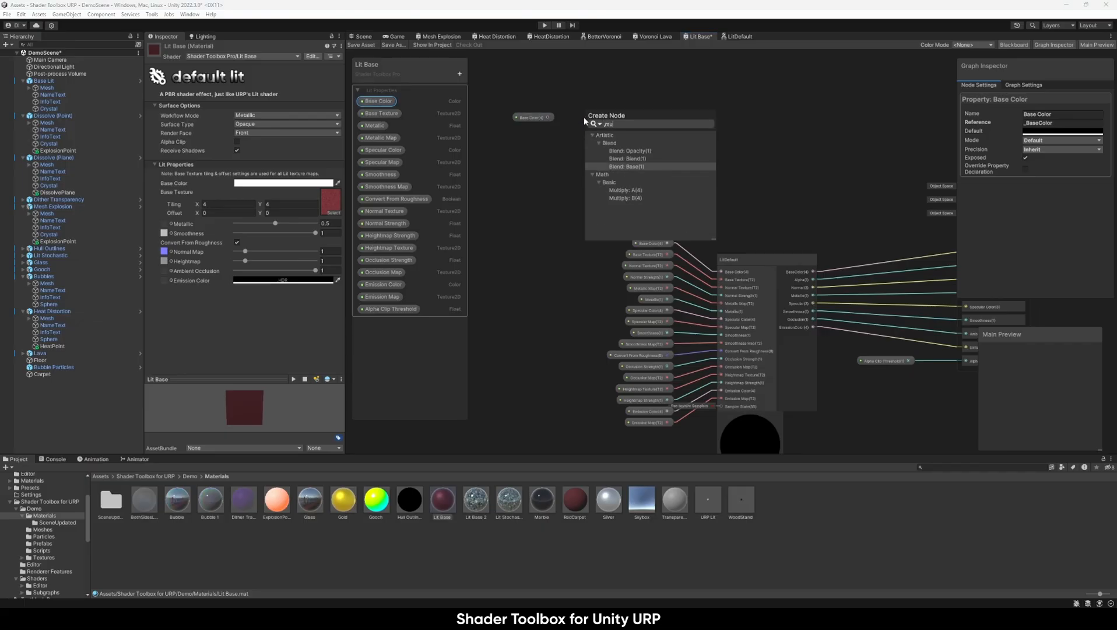
{"action": "type", "text": "mul"}
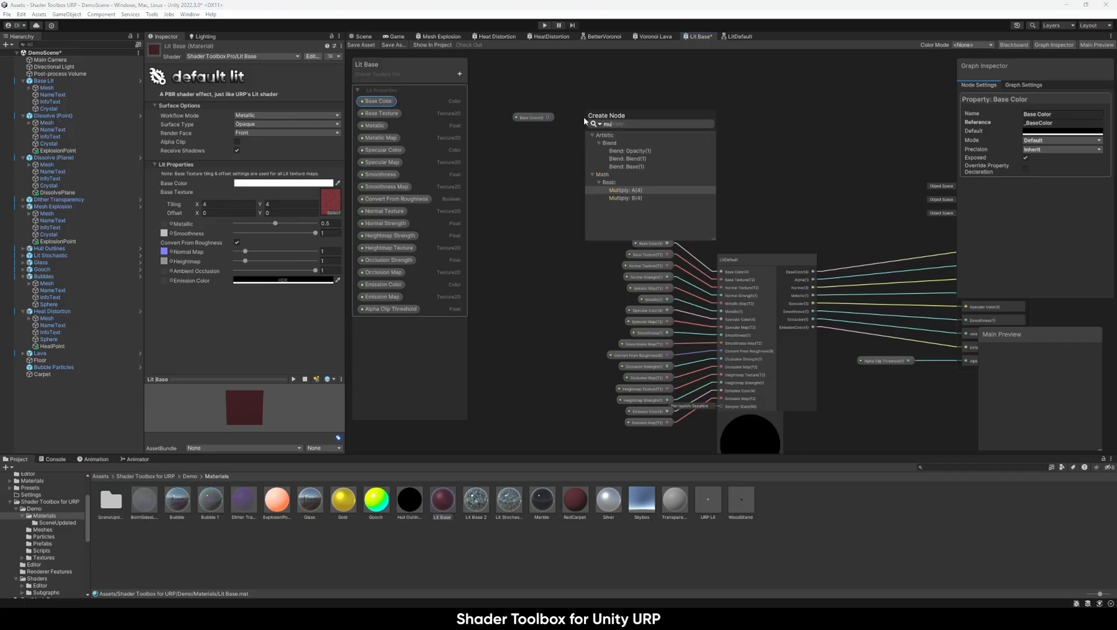
{"action": "double_click", "coordinate": [642, 192]}
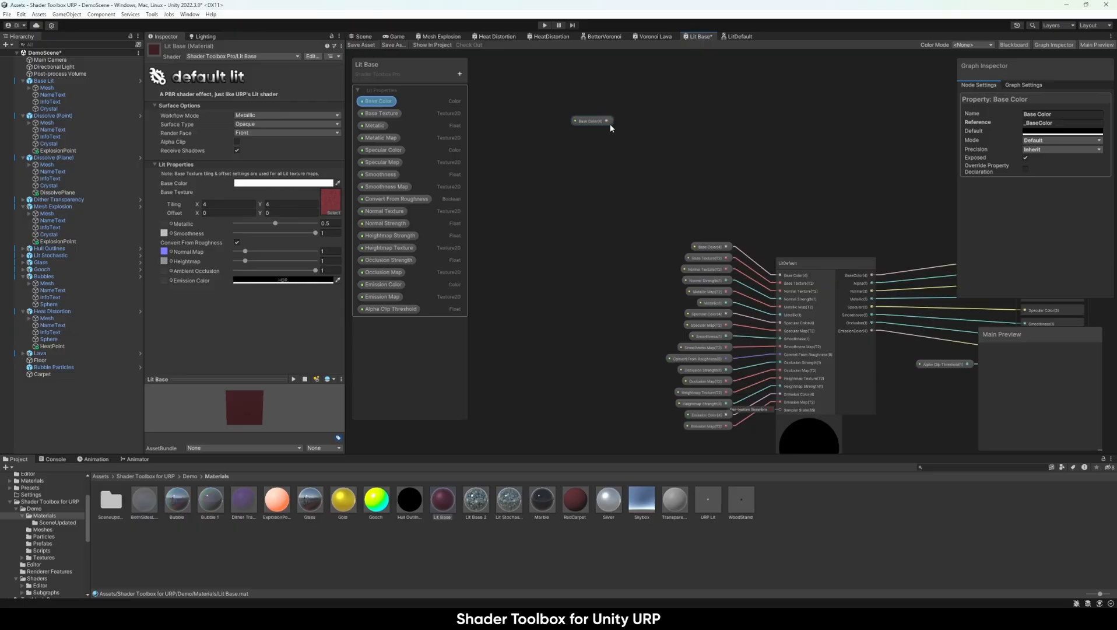
{"action": "left_click_drag", "start_coordinate": [607, 121], "coordinate": [637, 123]}
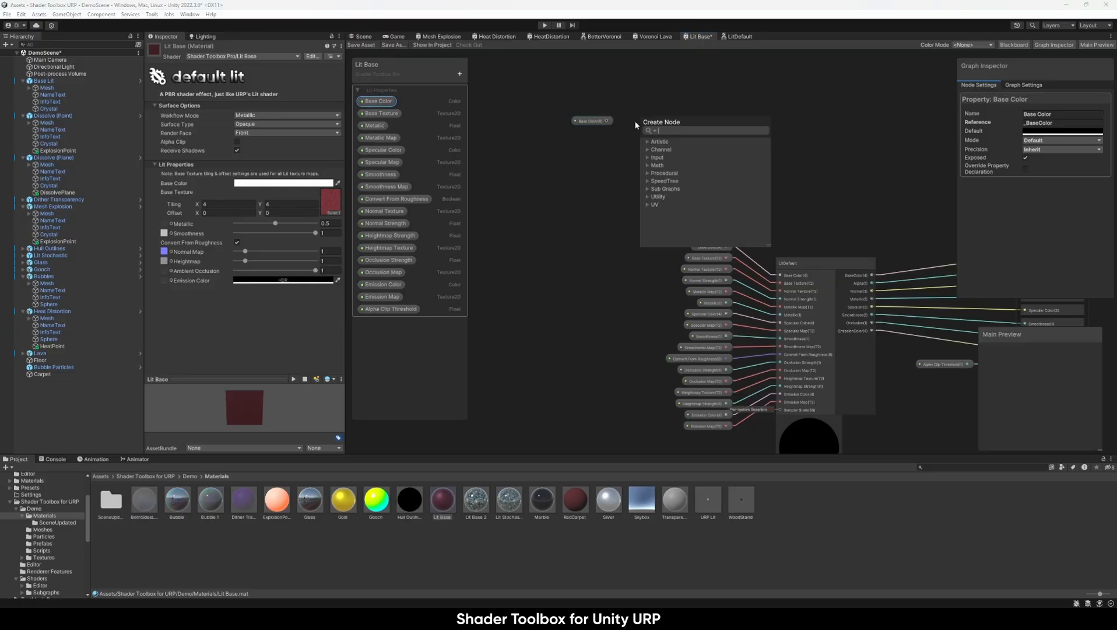
{"action": "type", "text": "mul"}
{"action": "double_click", "coordinate": [698, 196]}
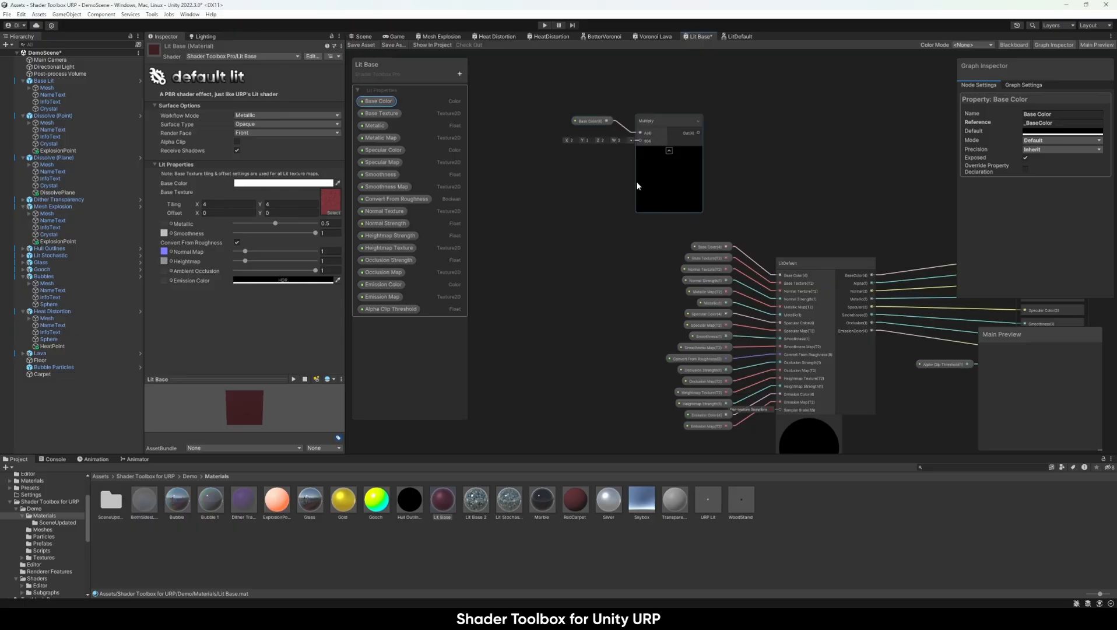
Add the Base Texture property with a Sample Texture 2D node and connect its RGBA output to input B of the Multiply node
{"action": "left_click_drag", "start_coordinate": [386, 113], "coordinate": [596, 194]}
{"action": "type", "text": "sam p"}
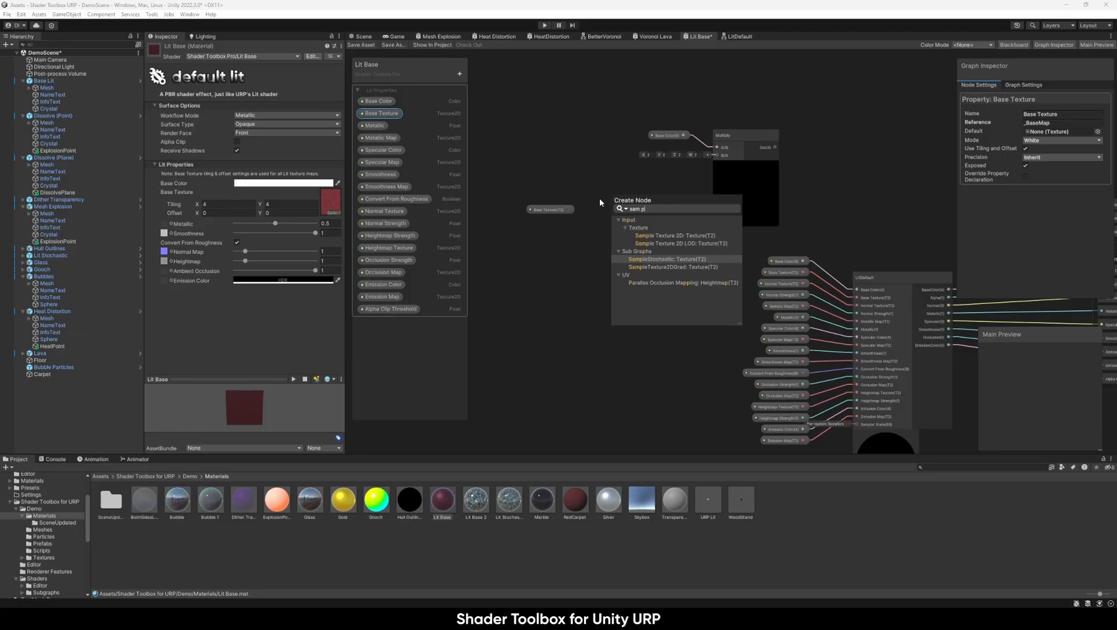
{"action": "double_click", "coordinate": [670, 235]}
{"action": "left_click_drag", "start_coordinate": [669, 210], "coordinate": [722, 156]}
Feed the Multiply node's output into a new Split node
{"action": "middle_click_drag", "start_coordinate": [851, 113], "coordinate": [657, 166]}
{"action": "left_click_drag", "start_coordinate": [582, 200], "coordinate": [645, 201]}
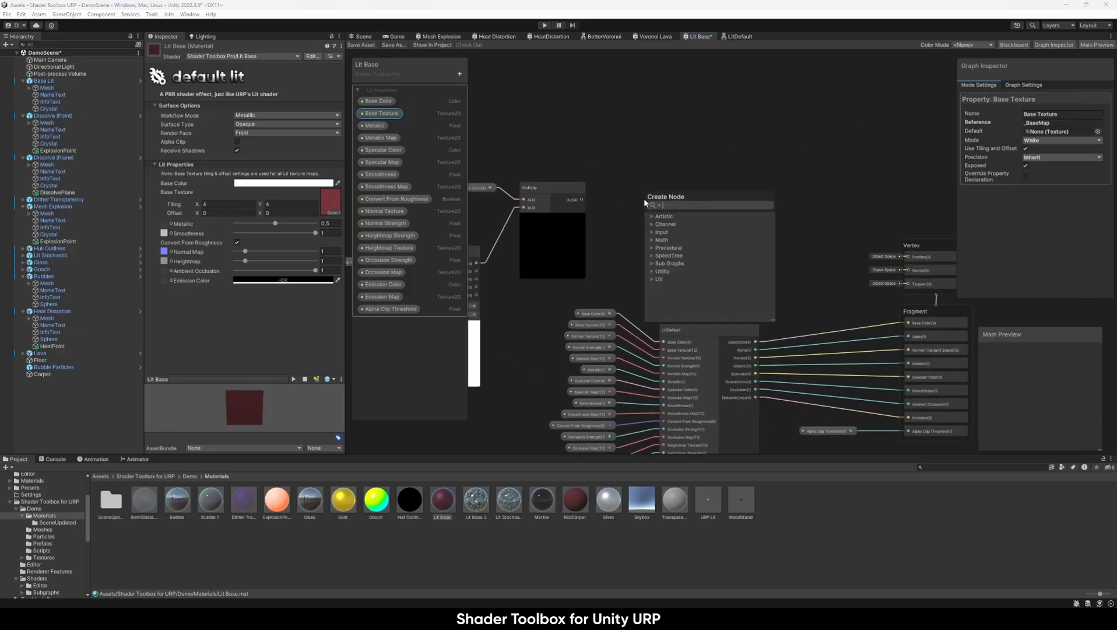
{"action": "type", "text": "spl"}
{"action": "double_click", "coordinate": [687, 222]}
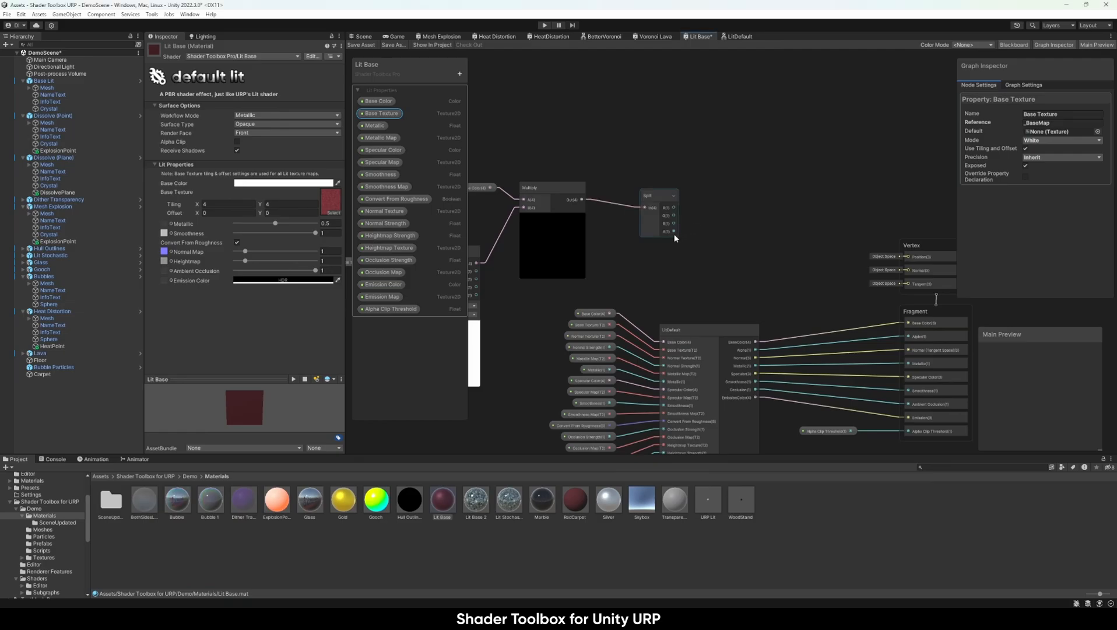
{"action": "left_click", "coordinate": [741, 216]}
Add the Heightmap Texture property with a Parallax Mapping node and connect its output to the Sample Texture 2D node's UV input
{"action": "middle_click_drag", "start_coordinate": [608, 202], "coordinate": [693, 174]}
{"action": "middle_click_drag", "start_coordinate": [541, 185], "coordinate": [628, 160]}
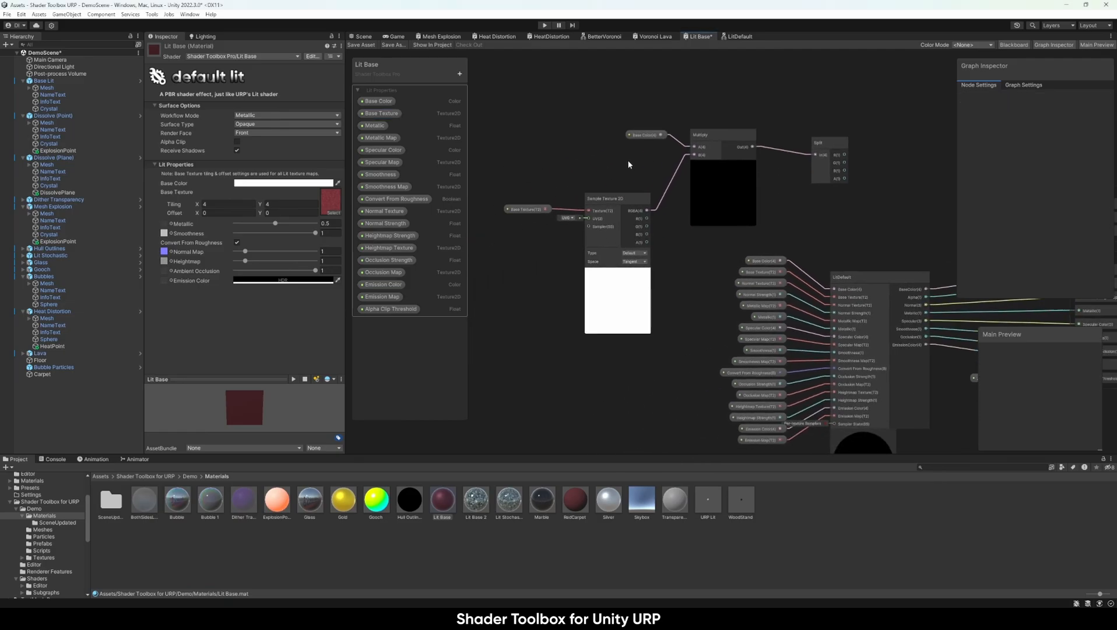
{"action": "middle_click_drag", "start_coordinate": [633, 336], "coordinate": [629, 266]}
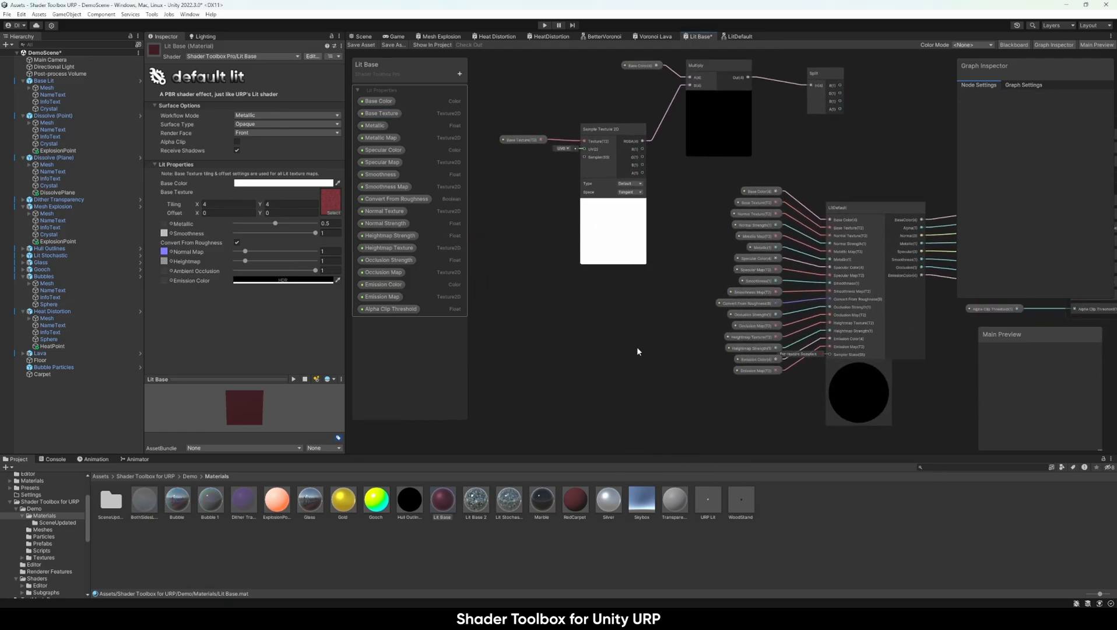
{"action": "middle_click_drag", "start_coordinate": [772, 340], "coordinate": [911, 344]}
{"action": "left_click_drag", "start_coordinate": [450, 248], "coordinate": [598, 224]}
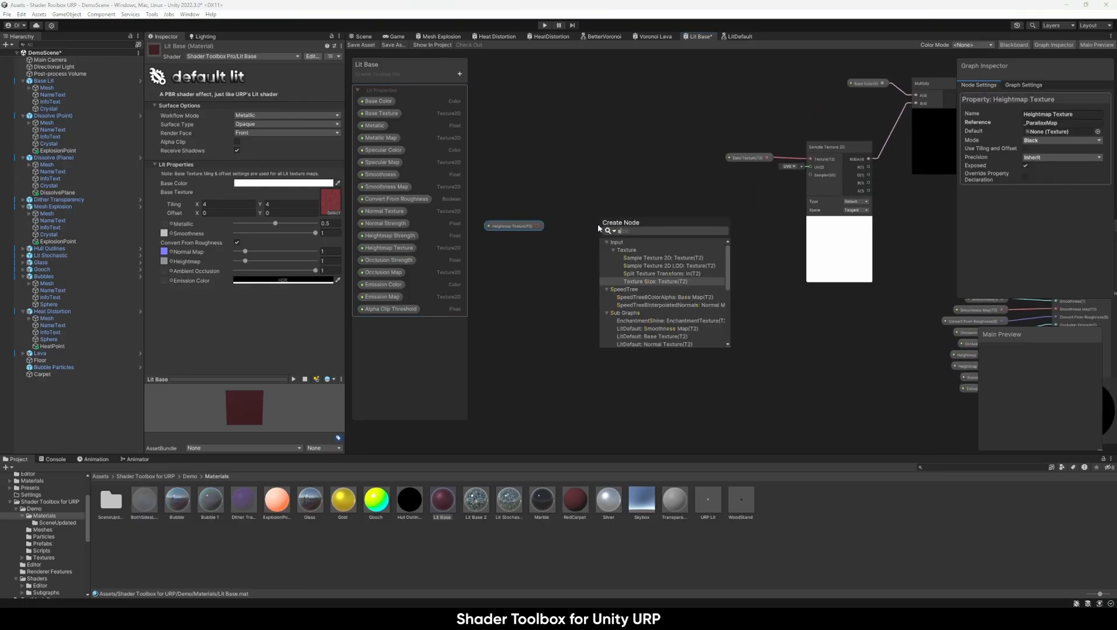
{"action": "type", "text": "para"}
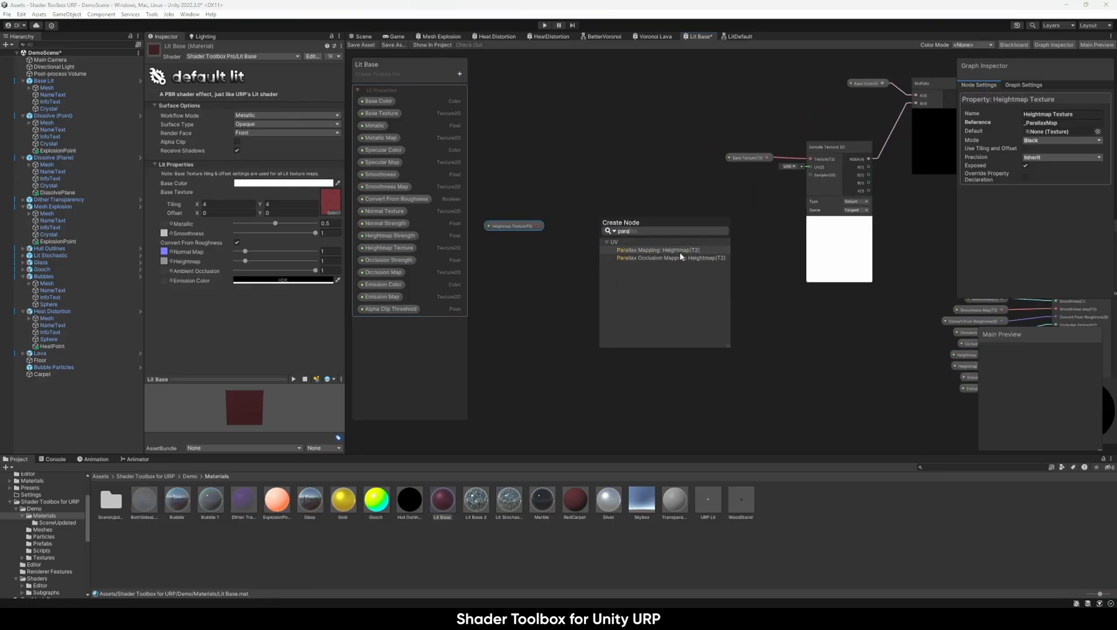
{"action": "key", "text": "Return"}
{"action": "left_click_drag", "start_coordinate": [680, 233], "coordinate": [816, 168]}
{"action": "left_click", "coordinate": [694, 180]}
{"action": "middle_click_drag", "start_coordinate": [693, 180], "coordinate": [603, 222]}
Delete all the newly added property, Parallax Mapping, Sample Texture 2D, Multiply and Split nodes, keeping the original LitDefault setup
{"action": "scroll", "coordinate": [590, 226], "scroll_direction": "down", "scroll_amount": 3}
{"action": "middle_click_drag", "start_coordinate": [620, 183], "coordinate": [696, 170]}
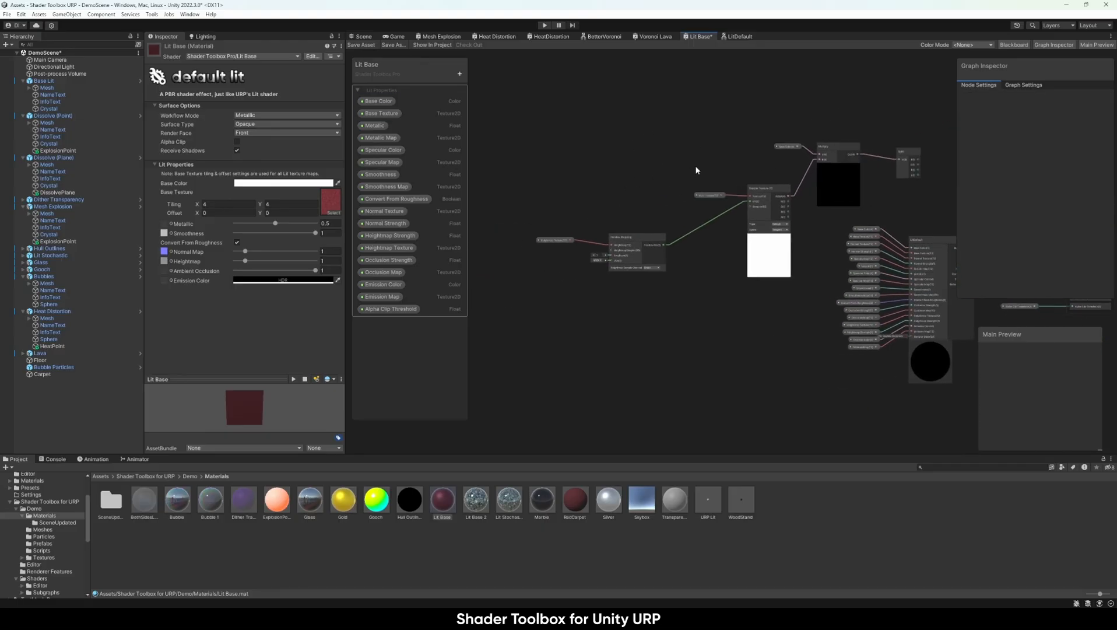
{"action": "left_click_drag", "start_coordinate": [675, 249], "coordinate": [761, 283]}
{"action": "key", "text": "Delete"}
{"action": "left_click_drag", "start_coordinate": [757, 115], "coordinate": [935, 193]}
{"action": "key", "text": "Delete"}
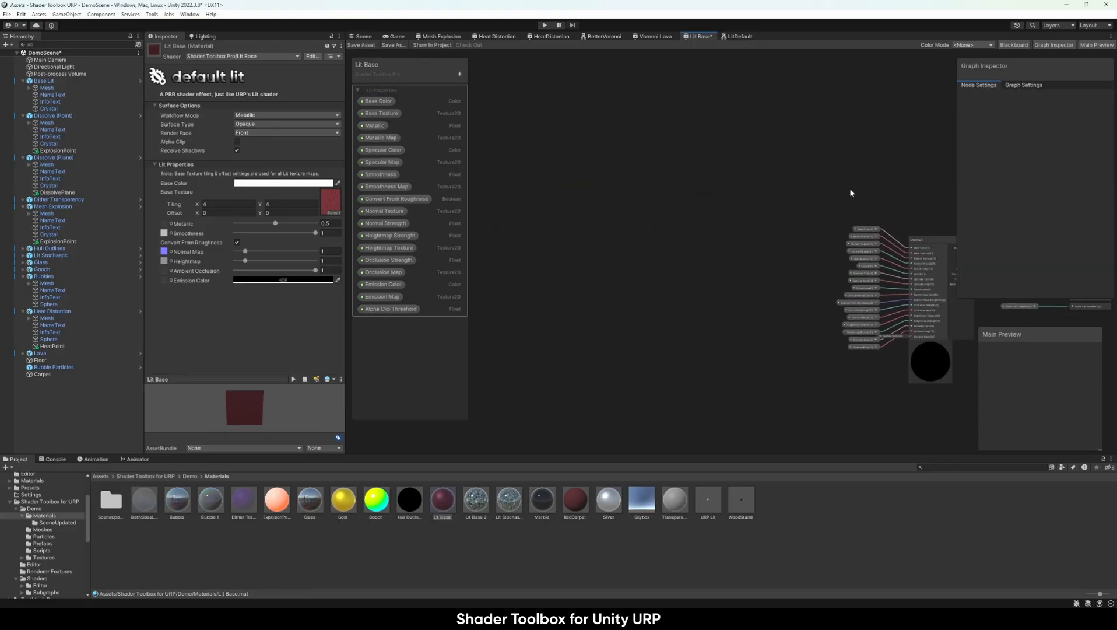
Examine the LitDefault node's property inputs and its connections to the Fragment outputs
{"action": "scroll", "coordinate": [653, 252], "scroll_direction": "up", "scroll_amount": 3}
{"action": "middle_click_drag", "start_coordinate": [884, 226], "coordinate": [651, 180]}
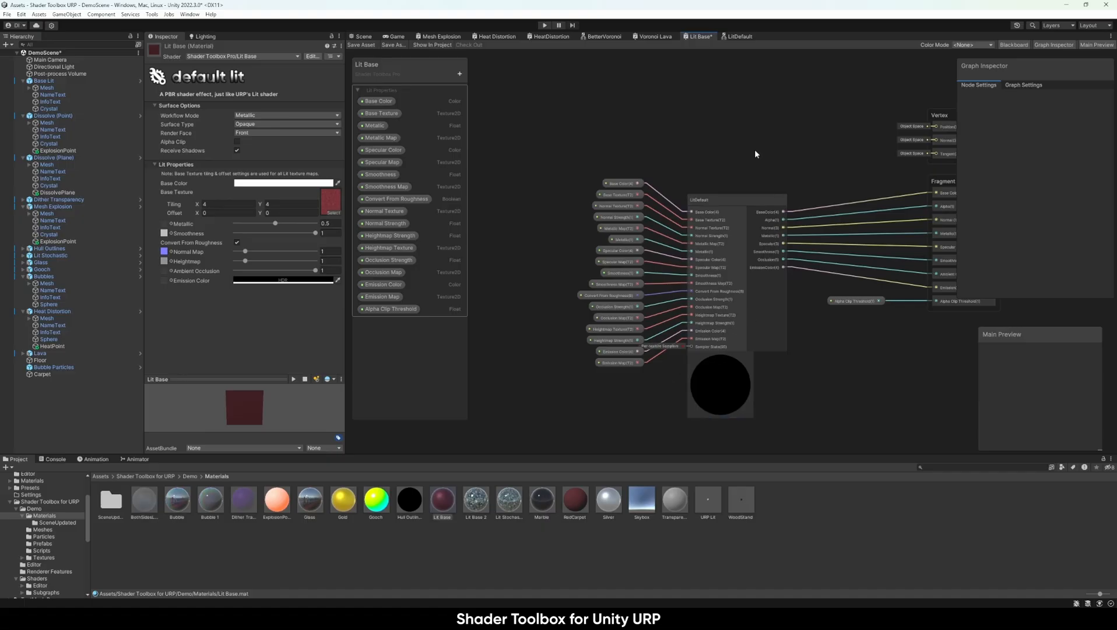
{"action": "middle_click_drag", "start_coordinate": [759, 145], "coordinate": [687, 137]}
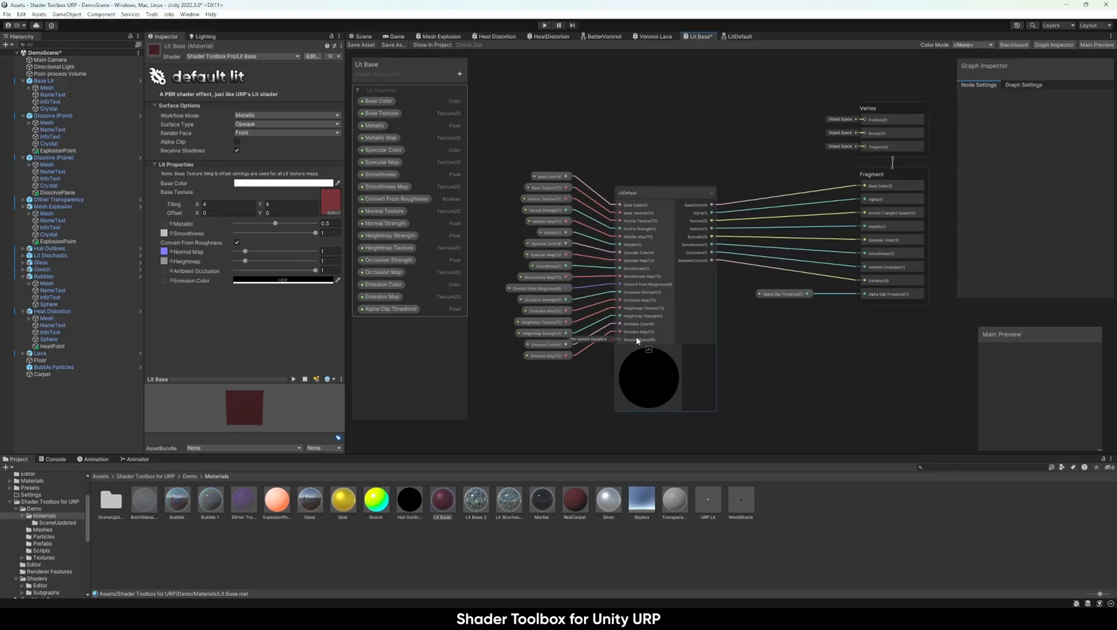
{"action": "middle_click_drag", "start_coordinate": [714, 116], "coordinate": [587, 130]}
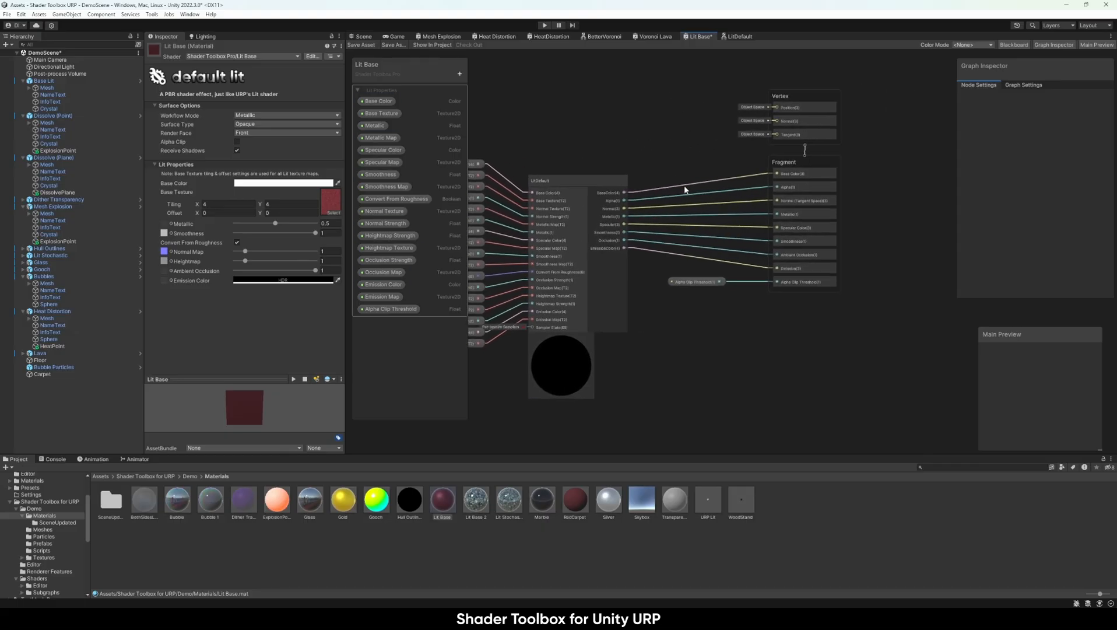
{"action": "middle_click_drag", "start_coordinate": [629, 194], "coordinate": [715, 219]}
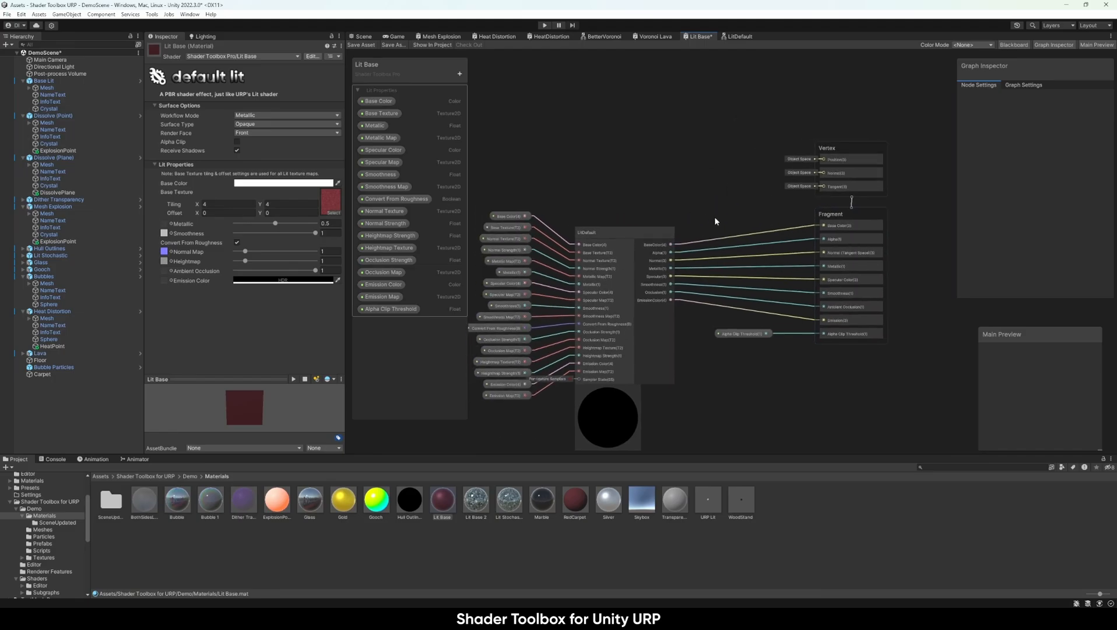
{"action": "middle_click_drag", "start_coordinate": [630, 165], "coordinate": [677, 151]}
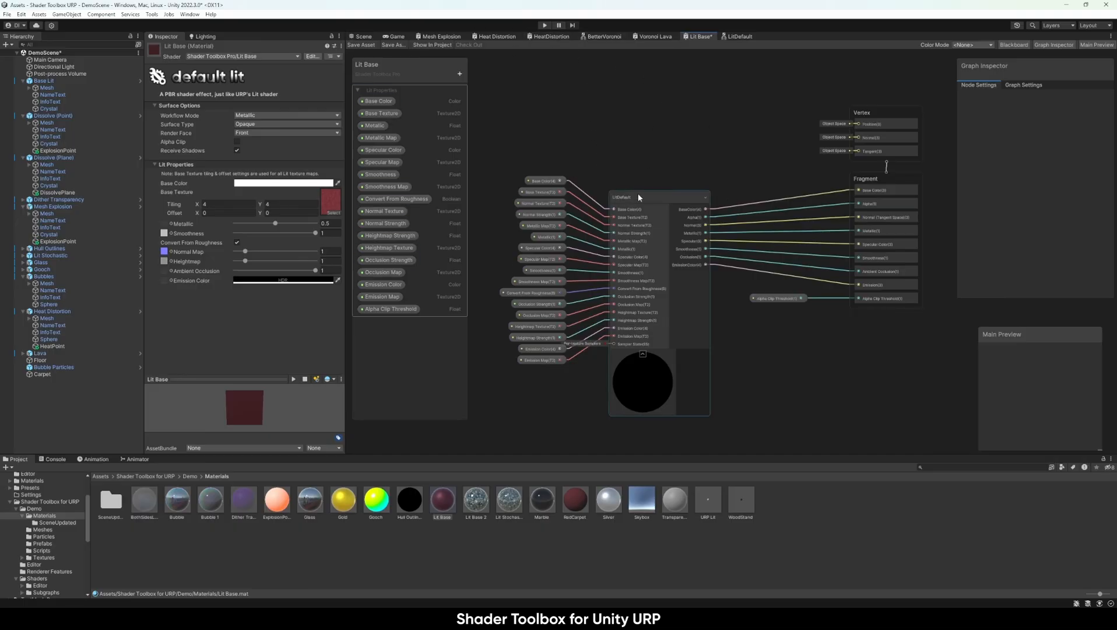
Return to the scene at the Dissolve stands and show the DissolvePlane material from the SceneUpdated folder
{"action": "left_click", "coordinate": [359, 38]}
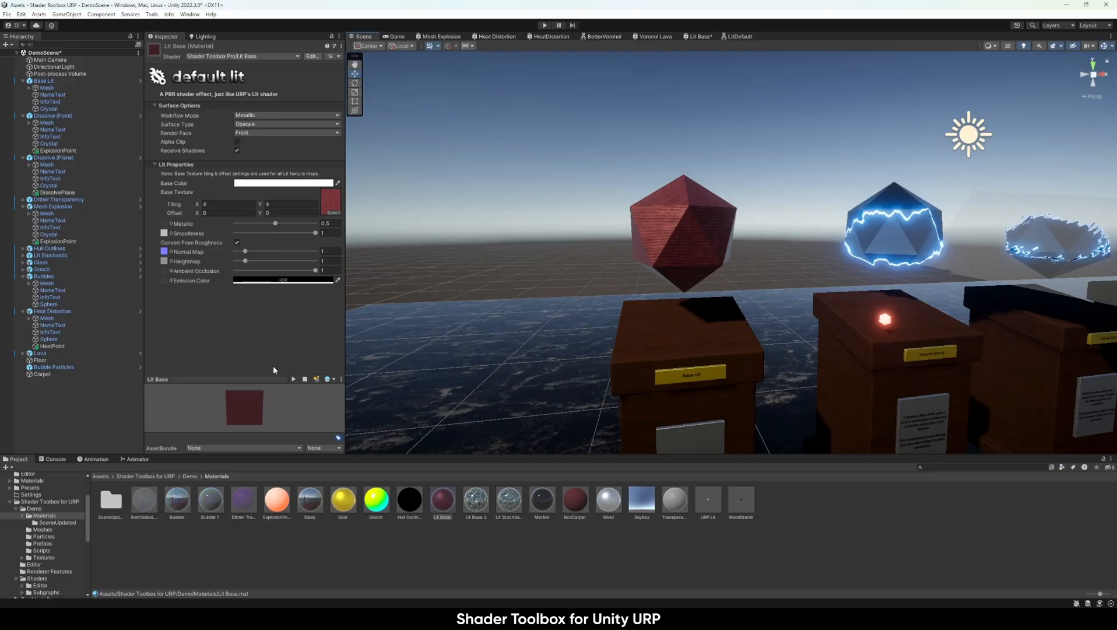
{"action": "key", "text": "d"}
{"action": "right_click_drag", "start_coordinate": [569, 258], "coordinate": [611, 293]}
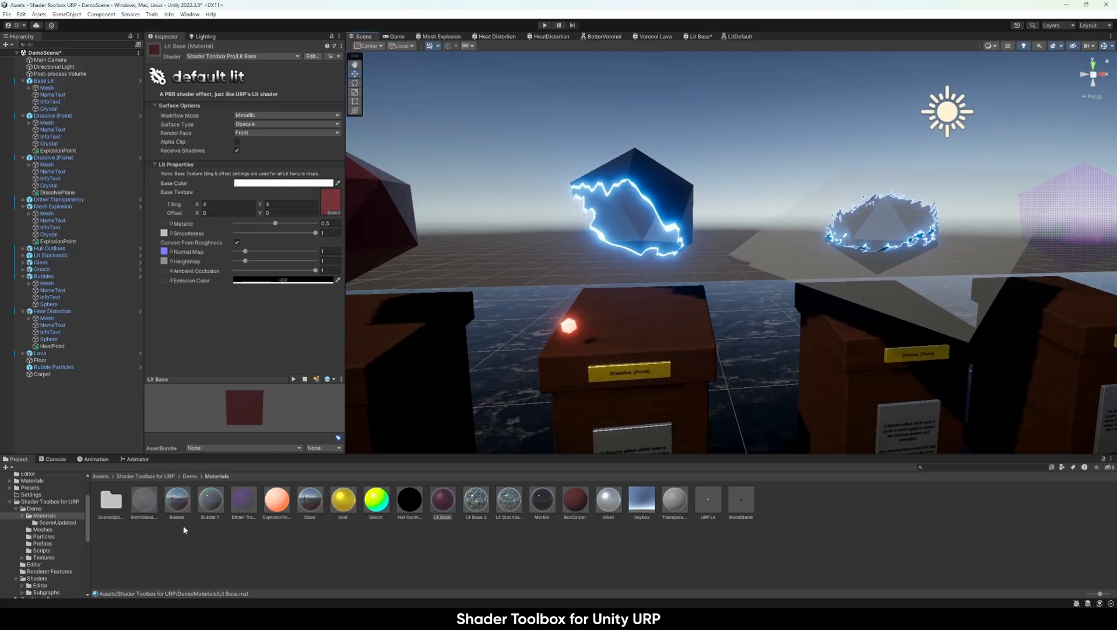
{"action": "left_click", "coordinate": [53, 523]}
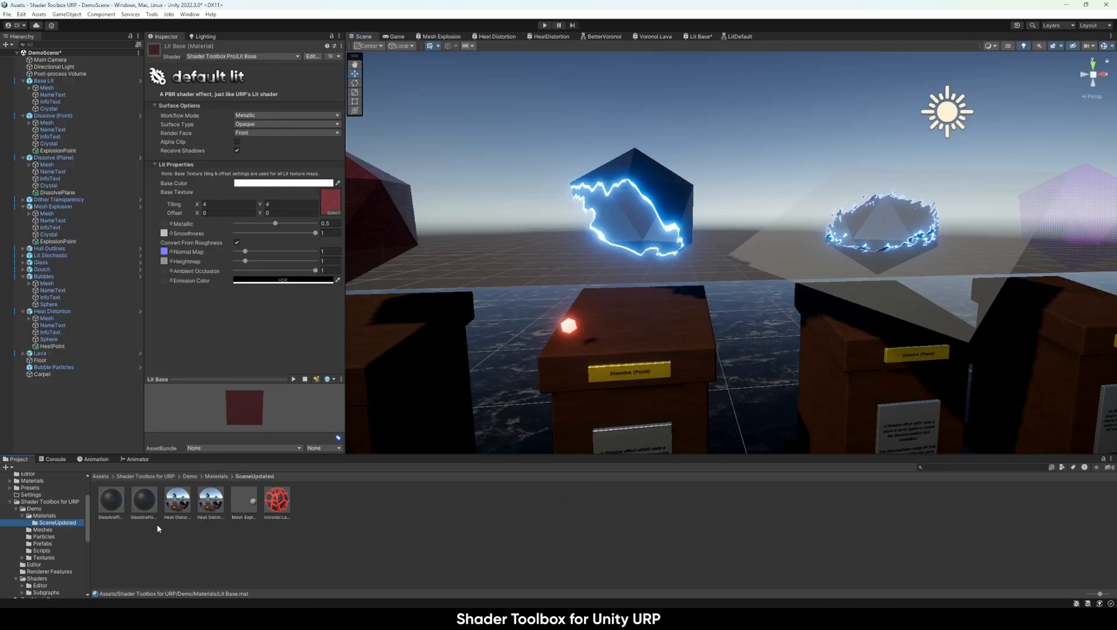
{"action": "left_click", "coordinate": [111, 500]}
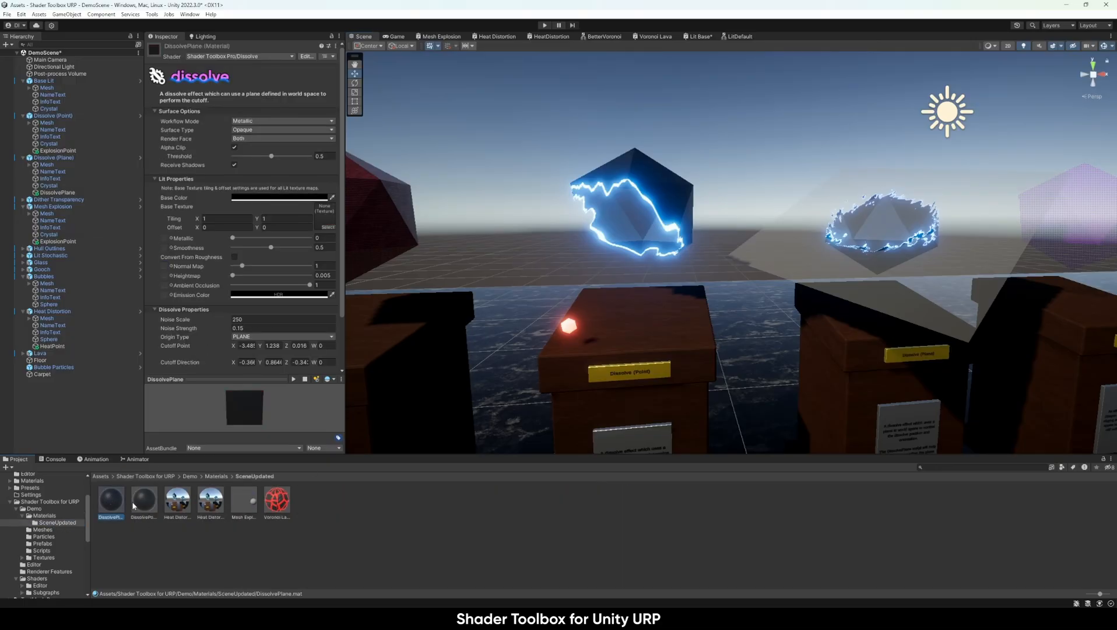
Review the DissolvePlane material's Dissolve Properties alongside the dissolving crystals in the scene
{"action": "right_click_drag", "start_coordinate": [820, 140], "coordinate": [822, 148]}
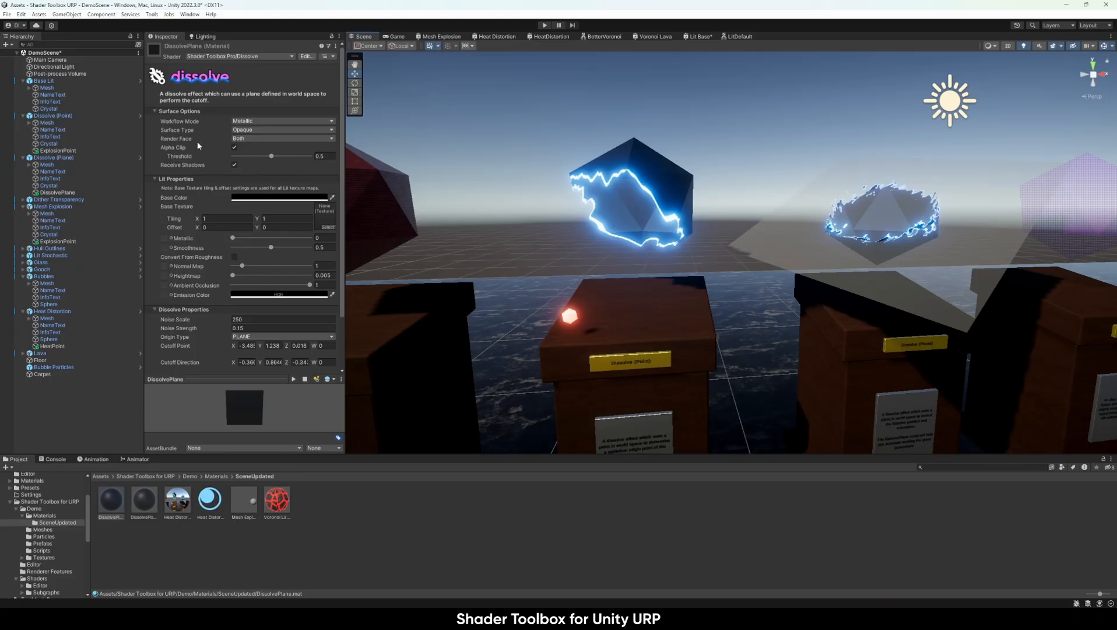
{"action": "right_click_drag", "start_coordinate": [642, 235], "coordinate": [646, 243]}
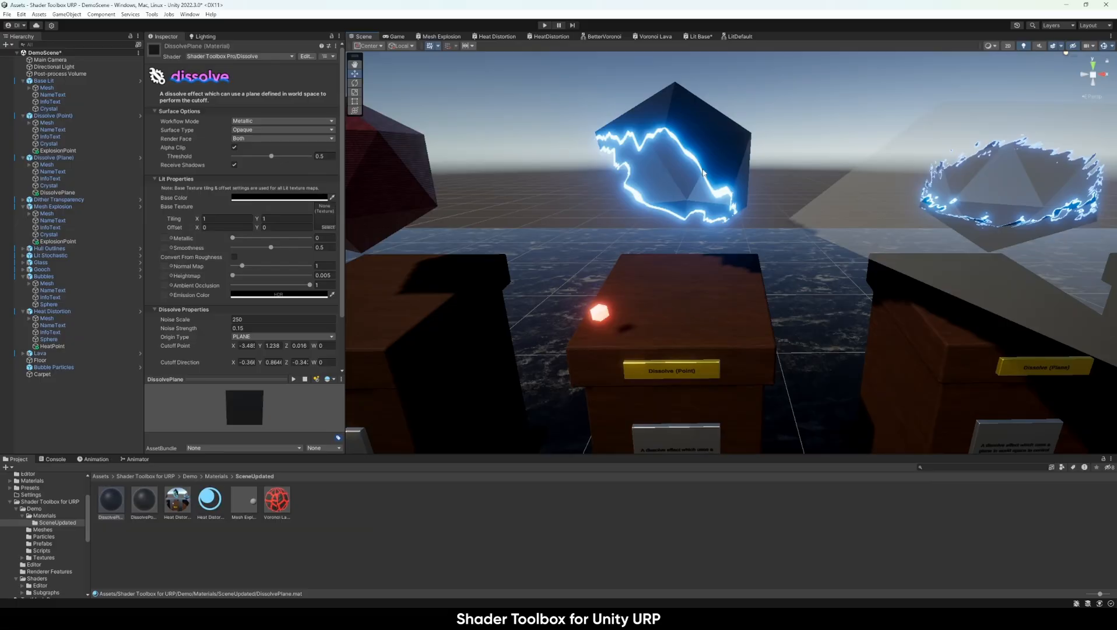
{"action": "scroll", "coordinate": [259, 322], "scroll_direction": "down", "scroll_amount": 3}
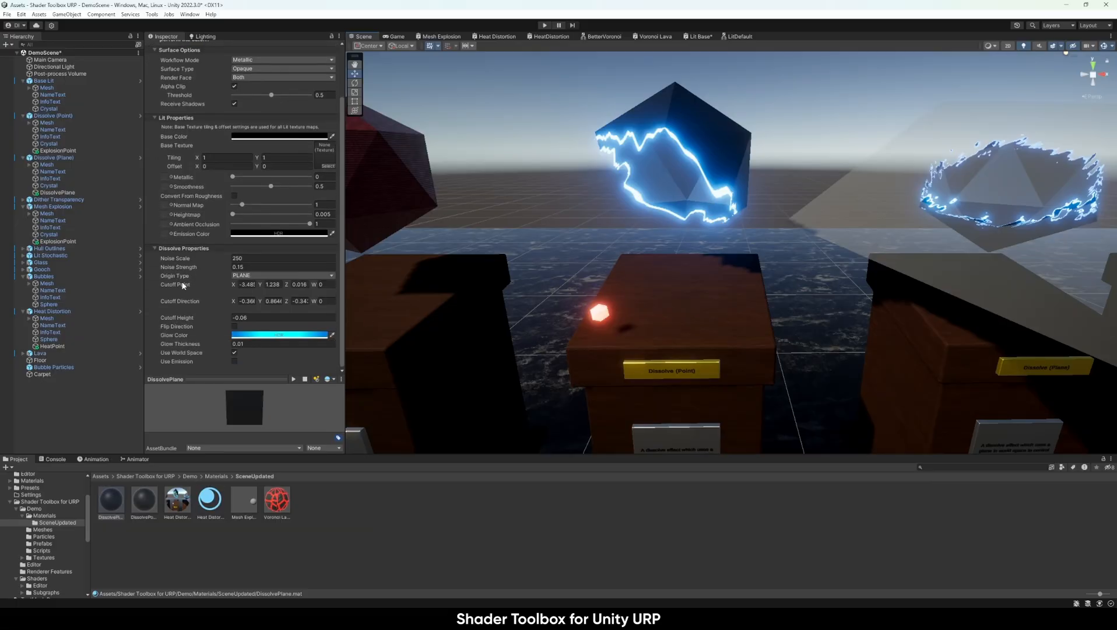
{"action": "right_click_drag", "start_coordinate": [1027, 196], "coordinate": [1028, 196]}
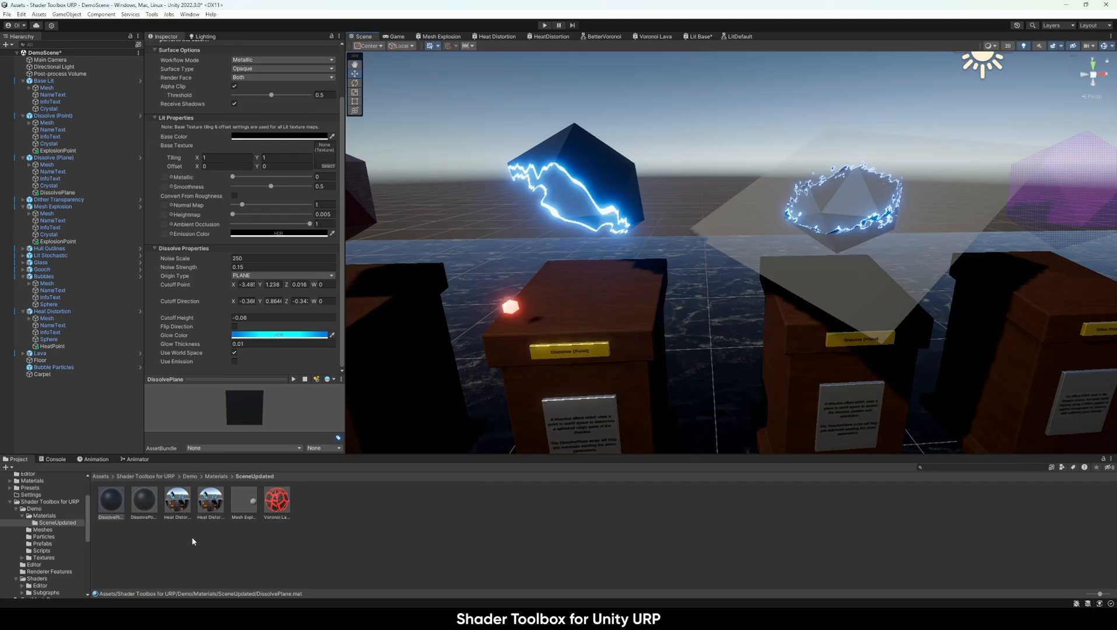
Show the DissolvePoint material and review its Dissolve Properties while viewing the two dissolving crystals
{"action": "left_click", "coordinate": [144, 502]}
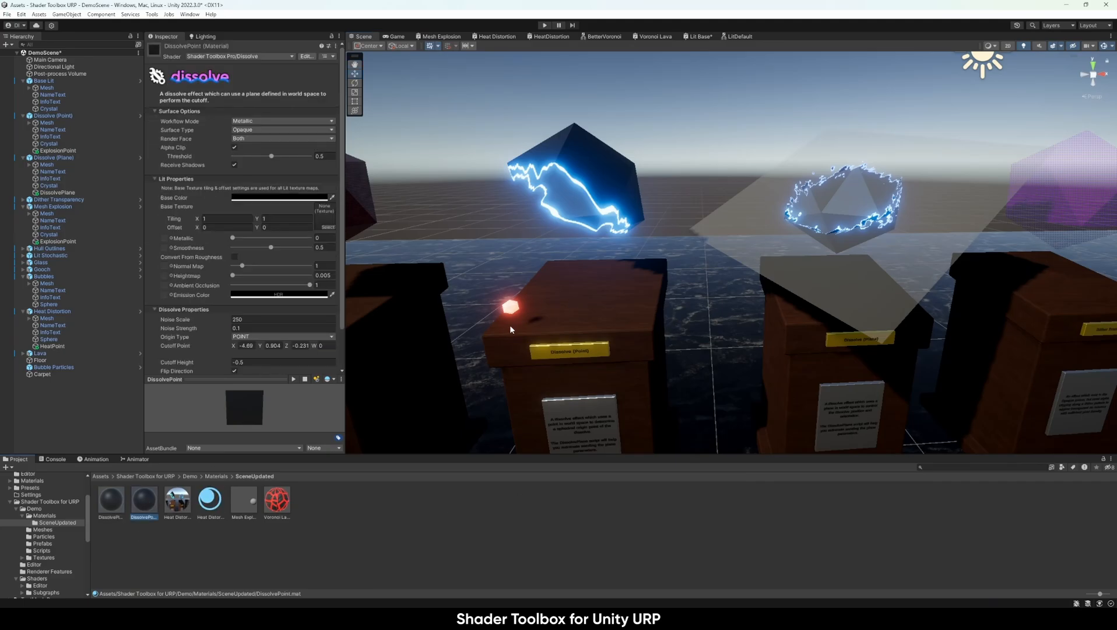
{"action": "scroll", "coordinate": [243, 292], "scroll_direction": "down", "scroll_amount": 2}
{"action": "right_click_drag", "start_coordinate": [911, 257], "coordinate": [805, 210]}
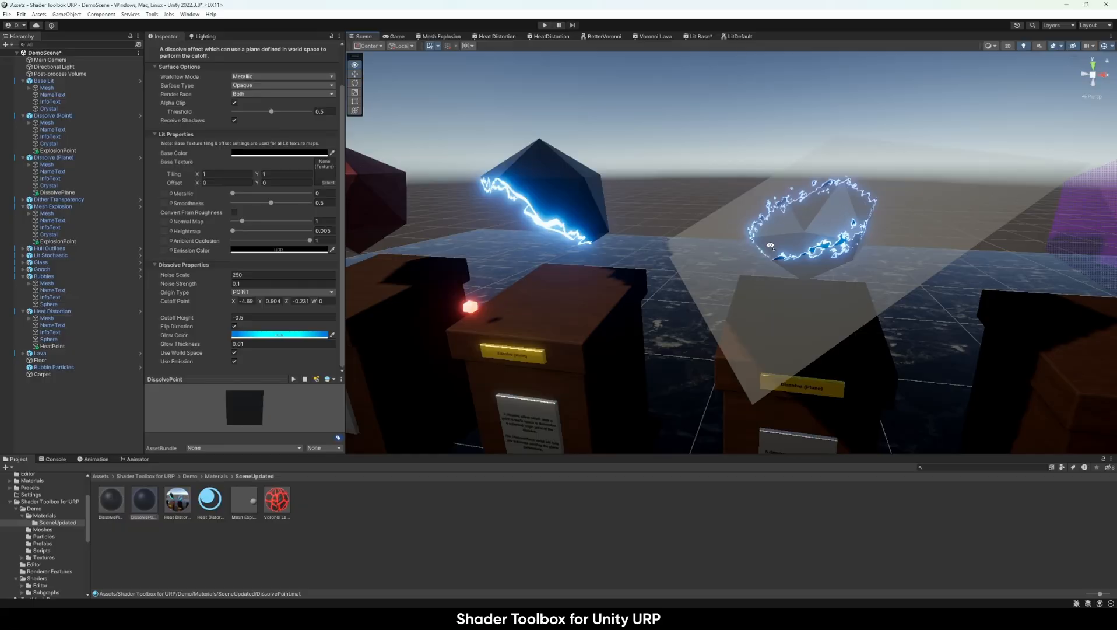
{"action": "right_click_drag", "start_coordinate": [812, 218], "coordinate": [787, 227]}
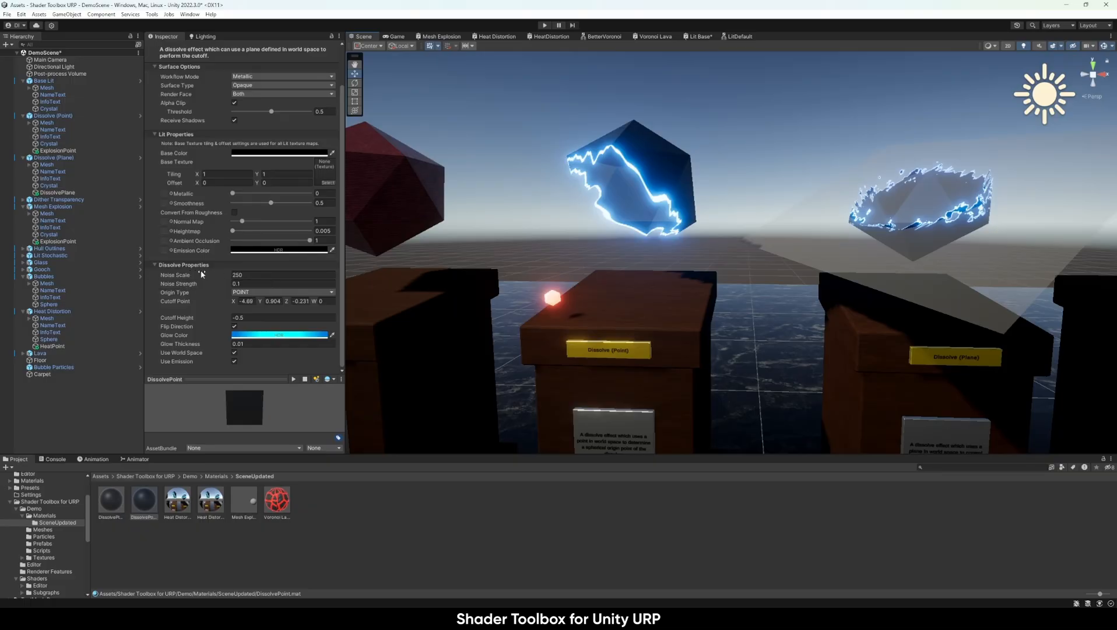
Set the DissolvePoint material's Noise Scale to 135.01 and Noise Strength to 0.4, and view the Dissolve (Point) crystal up close
{"action": "left_click_drag", "start_coordinate": [201, 275], "coordinate": [212, 276]}
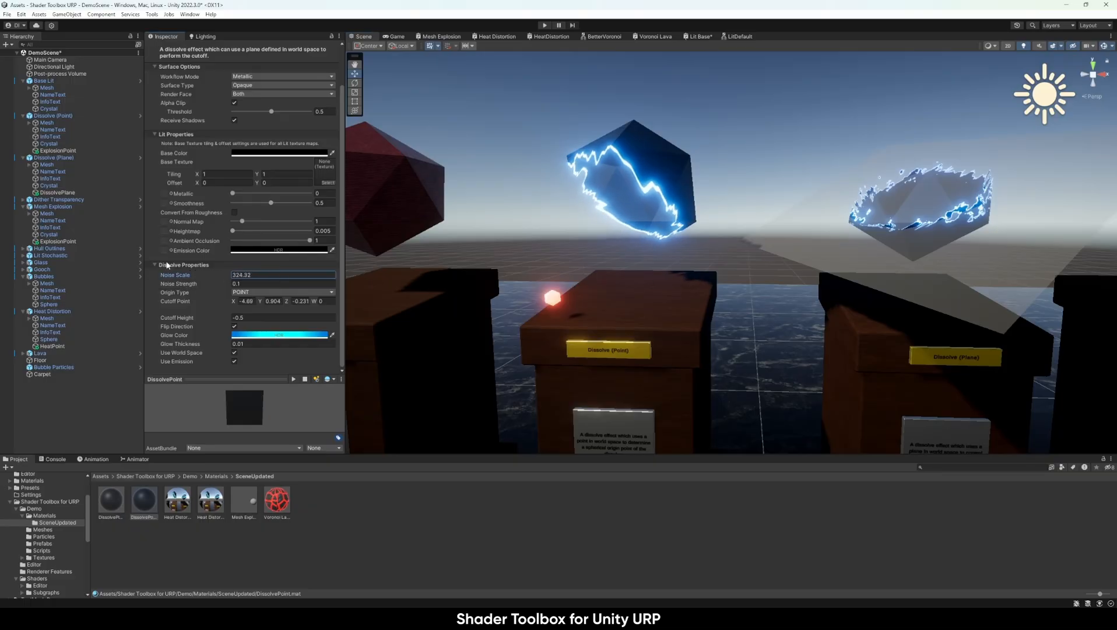
{"action": "type", "text": "133.5"}
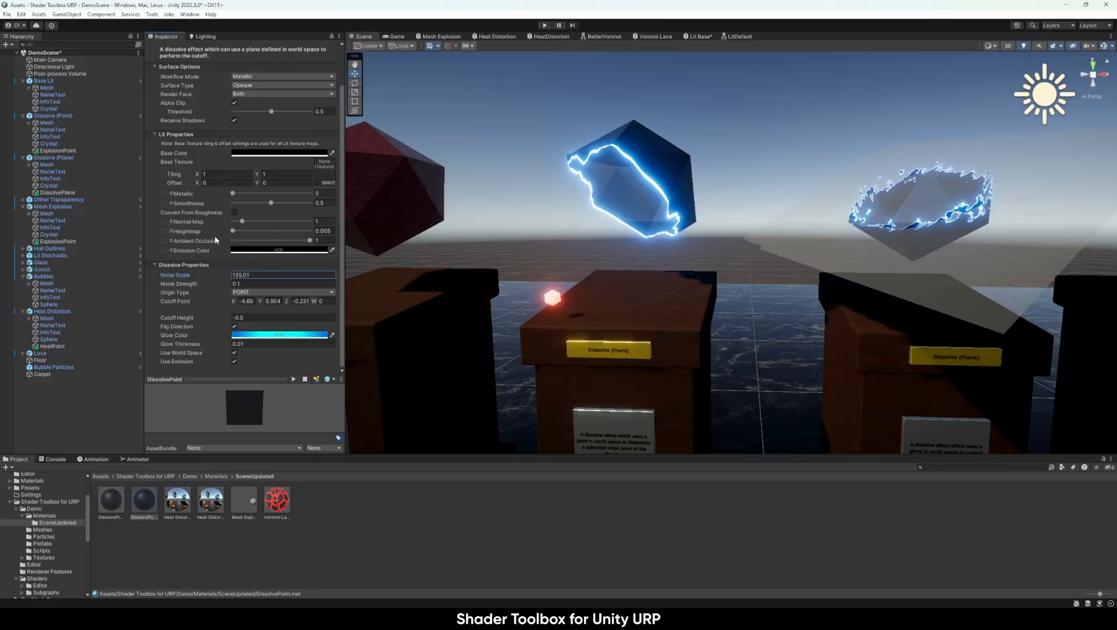
{"action": "left_click_drag", "start_coordinate": [190, 285], "coordinate": [191, 285]}
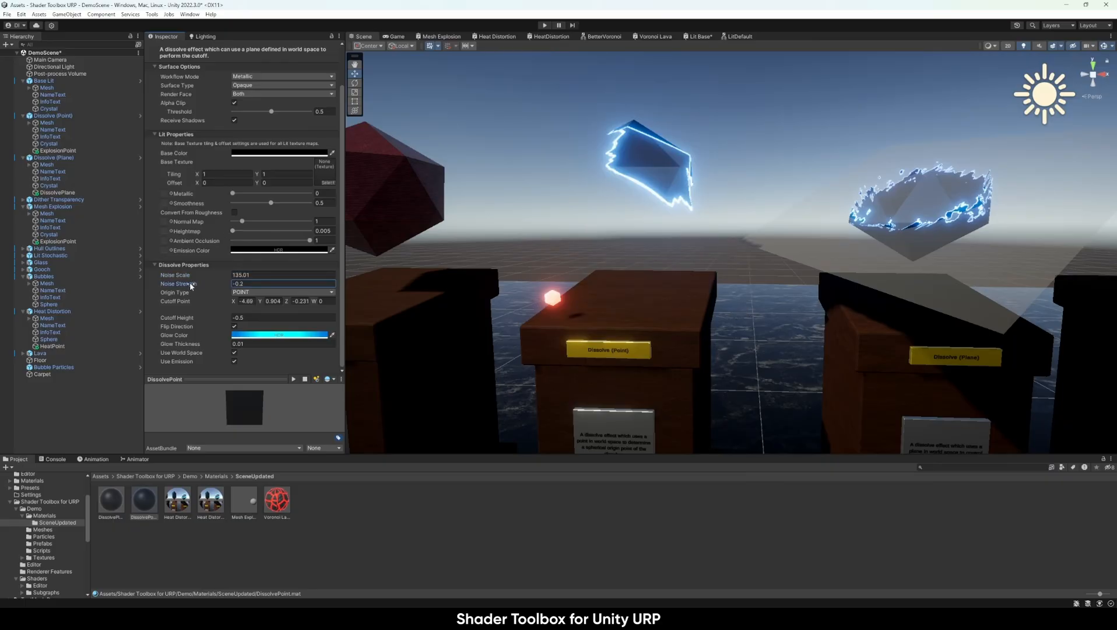
{"action": "left_click", "coordinate": [286, 287]}
{"action": "key", "text": "BackSpace"}
{"action": "type", "text": "4"}
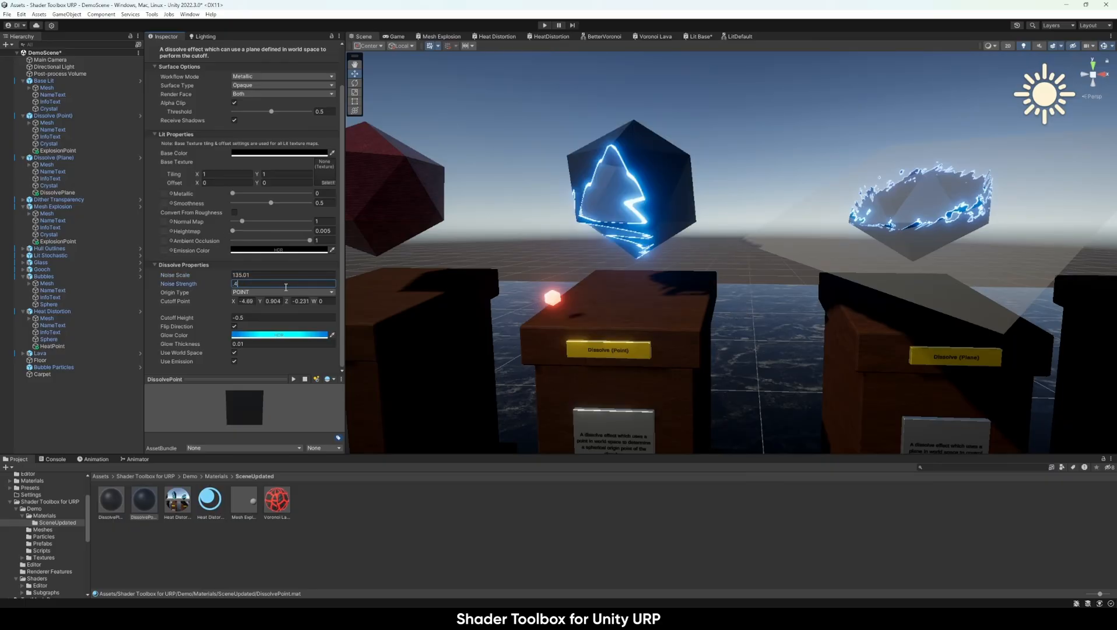
{"action": "right_click_drag", "start_coordinate": [887, 264], "coordinate": [849, 204]}
{"action": "key", "text": "a"}
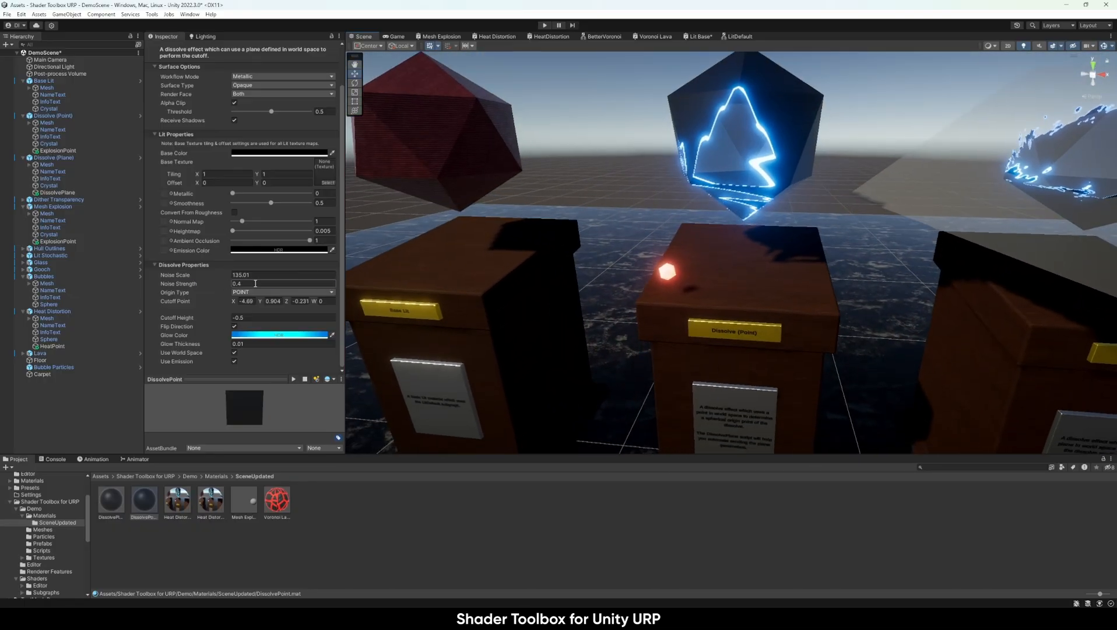
Set the DissolvePoint material's Noise Strength to 0.3 and view the Dissolve (Point) crystal from several angles
{"action": "left_click", "coordinate": [255, 283]}
{"action": "type", "text": "0.3"}
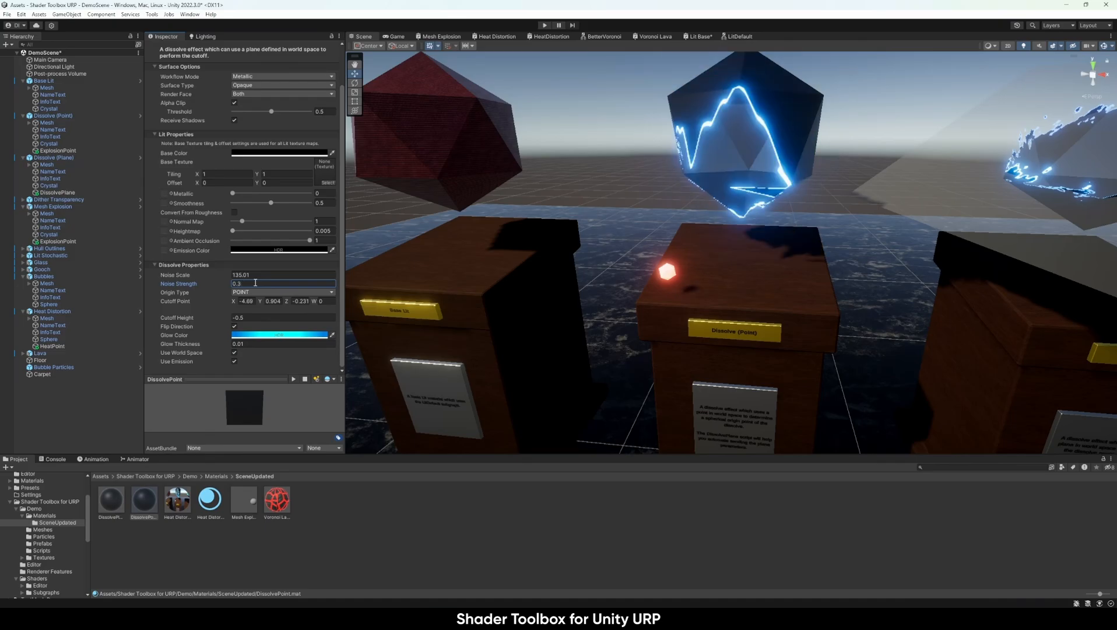
{"action": "right_click_drag", "start_coordinate": [568, 193], "coordinate": [594, 247]}
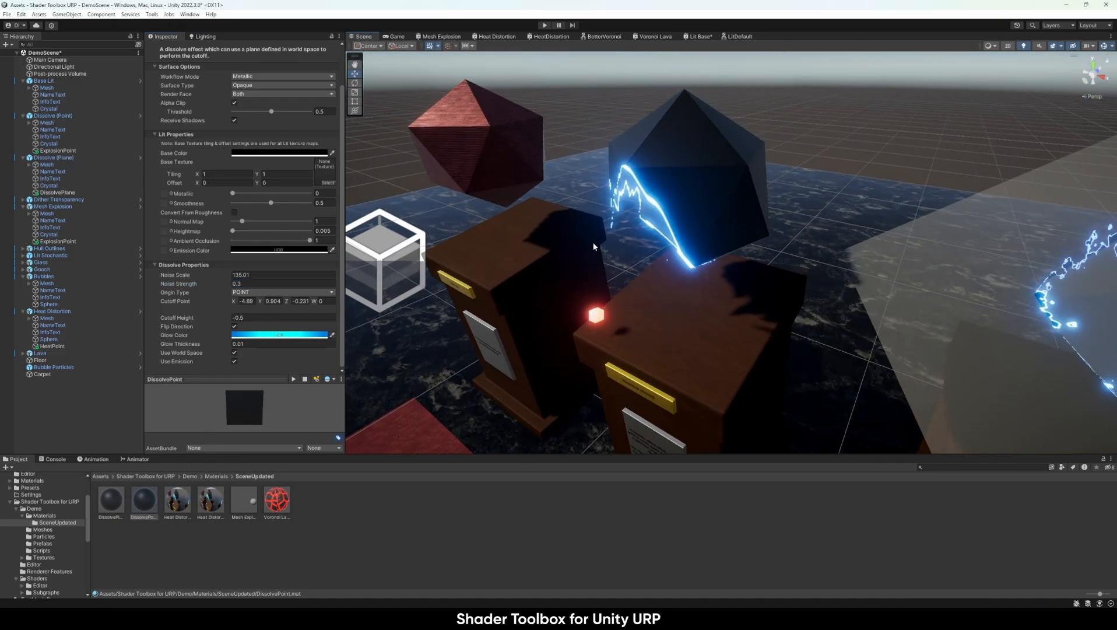
{"action": "right_click_drag", "start_coordinate": [706, 236], "coordinate": [782, 213]}
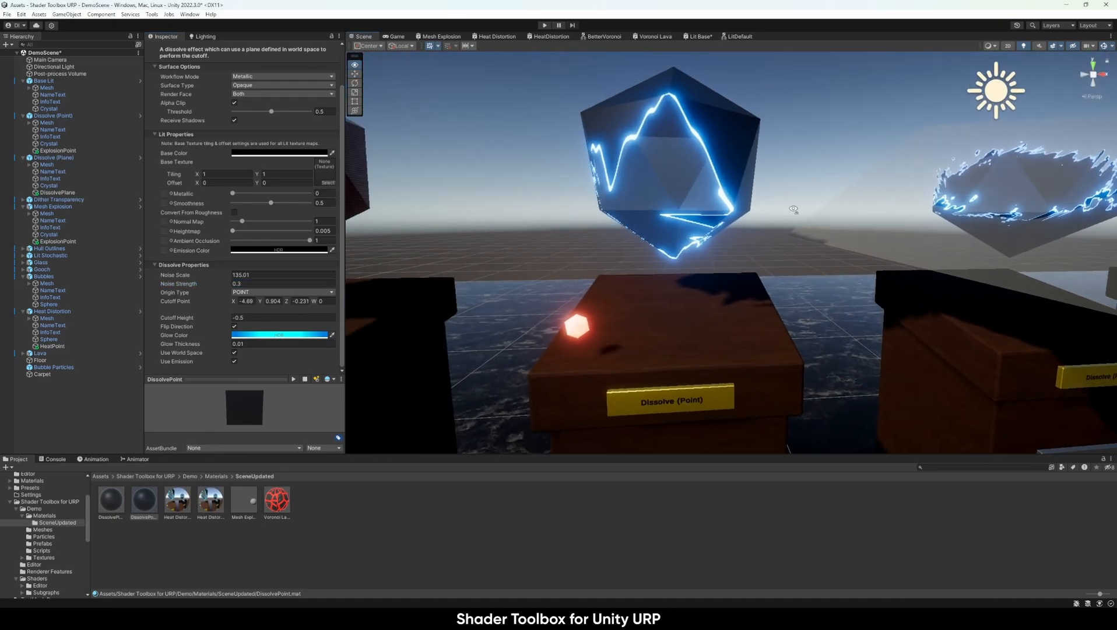
{"action": "key", "text": "d"}
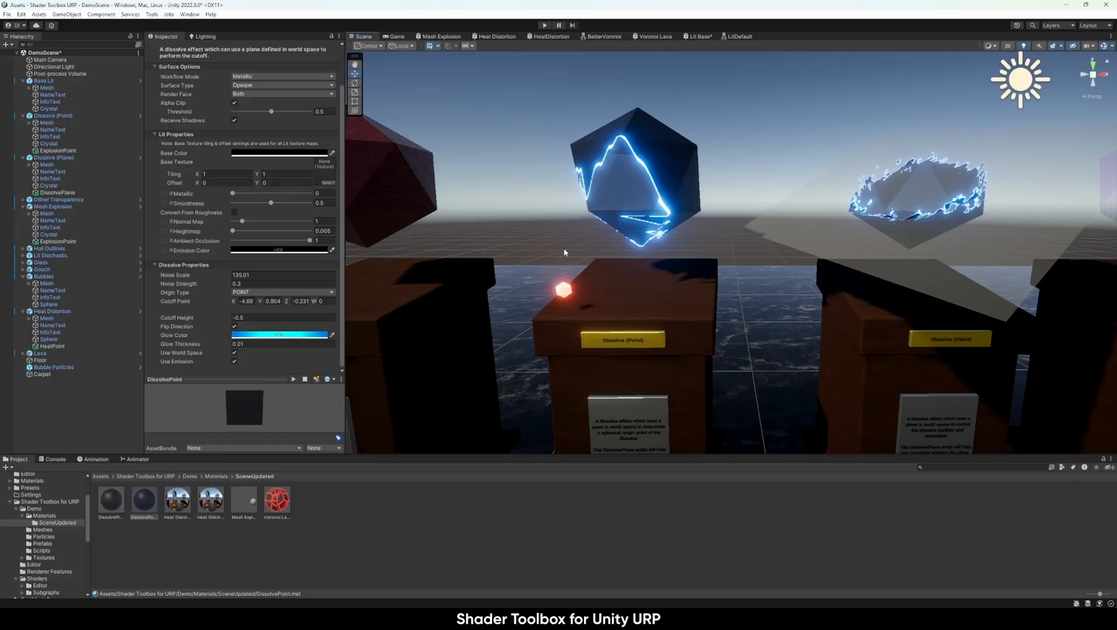
Move the Dissolve (Point) stand's ExplosionPoint slightly to X -0.225, Z -0.226, and show the DissolvePoint material's Cutoff Point
{"action": "left_click", "coordinate": [562, 296]}
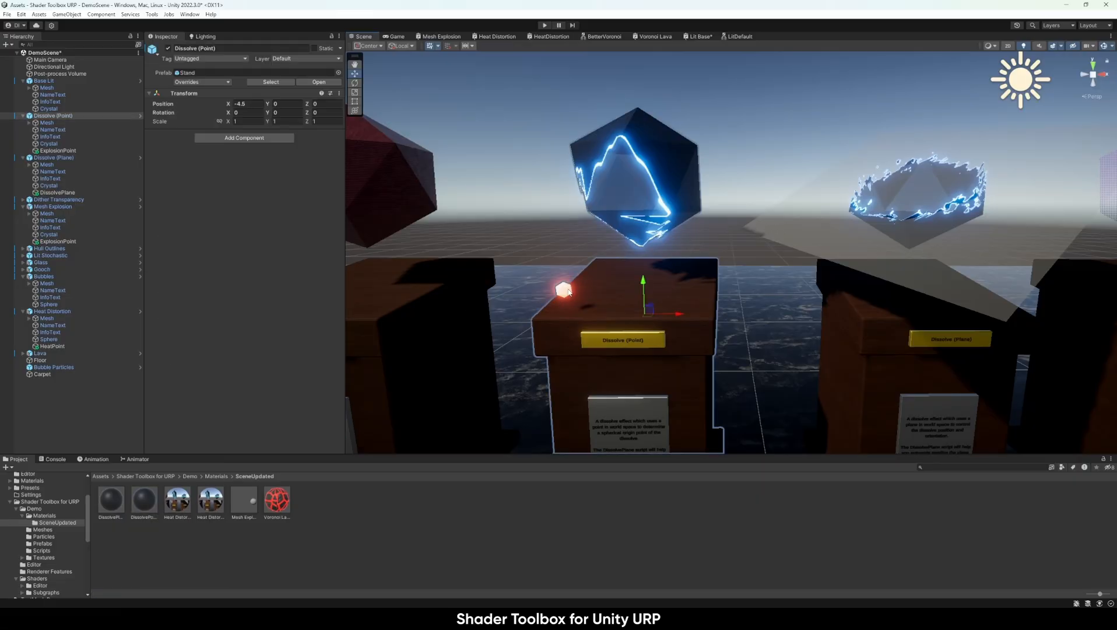
{"action": "mouse_move", "coordinate": [566, 293]}
{"action": "left_mouse_down"}
{"action": "mouse_move", "coordinate": [653, 292]}
{"action": "mouse_move", "coordinate": [707, 266]}
{"action": "mouse_move", "coordinate": [548, 305]}
{"action": "mouse_move", "coordinate": [556, 291]}
{"action": "left_mouse_up"}
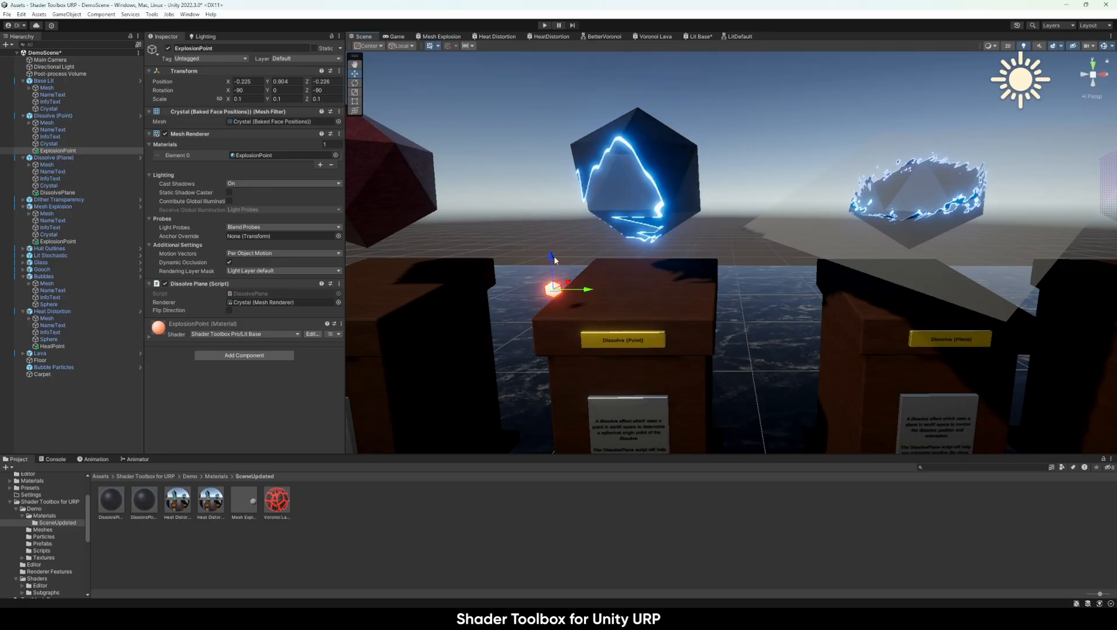
{"action": "left_click", "coordinate": [142, 500]}
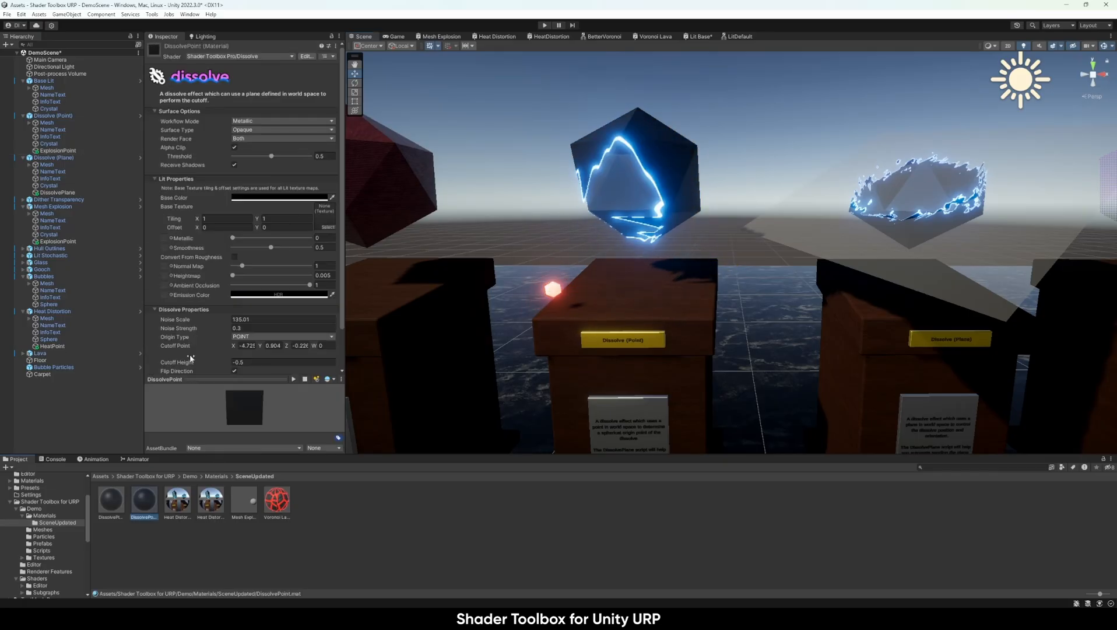
{"action": "scroll", "coordinate": [185, 318], "scroll_direction": "down", "scroll_amount": 2}
Review the DissolvePlane material's Dissolve Properties, and rotate the DissolvePlane quad to about 60, -311, 78 degrees
{"action": "left_click", "coordinate": [111, 500]}
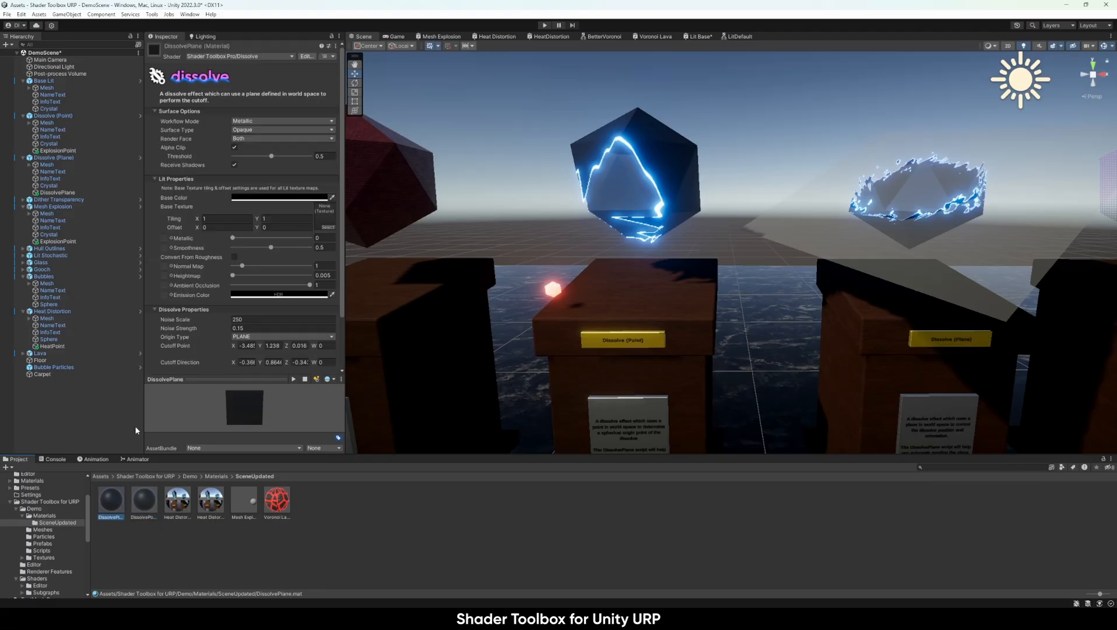
{"action": "scroll", "coordinate": [188, 341], "scroll_direction": "down", "scroll_amount": 3}
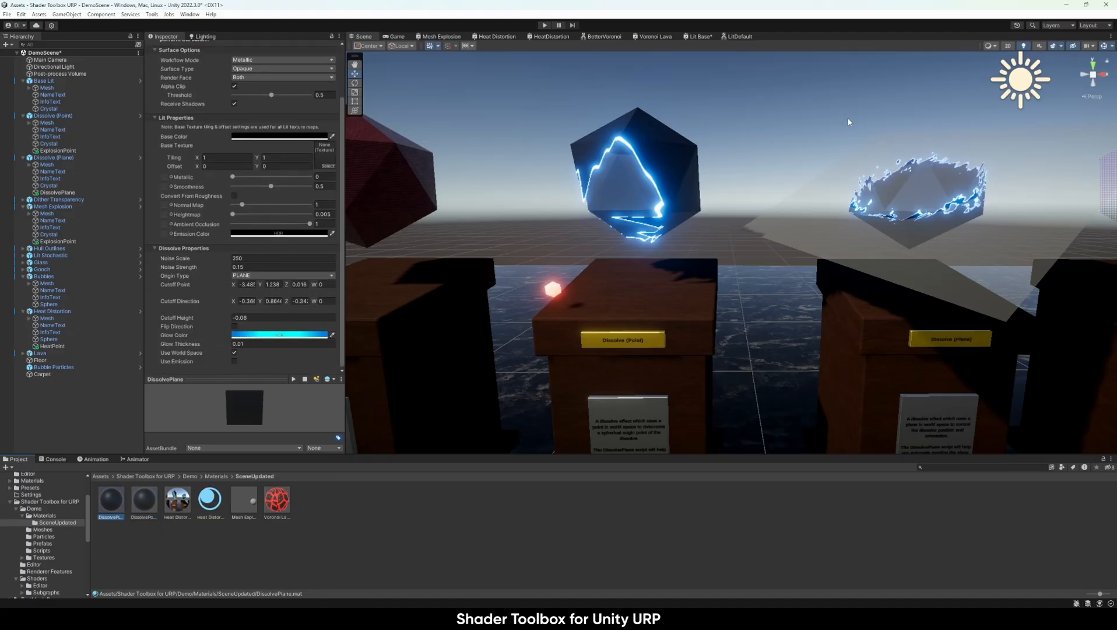
{"action": "left_click", "coordinate": [943, 249]}
{"action": "key", "text": "f"}
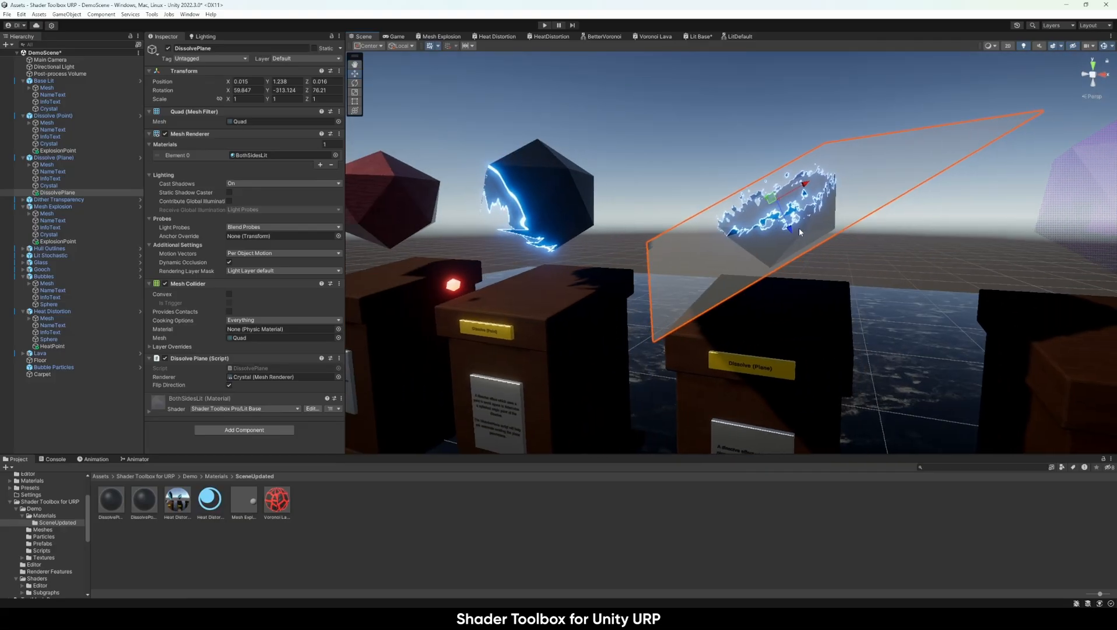
{"action": "key", "text": "e"}
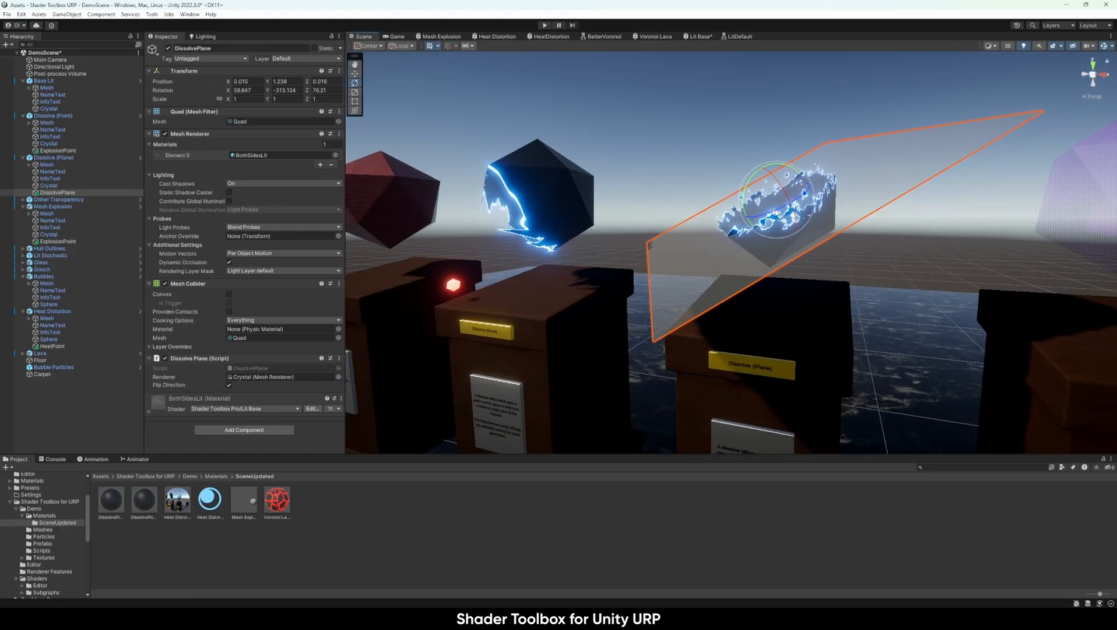
{"action": "mouse_move", "coordinate": [781, 188]}
{"action": "left_mouse_down"}
{"action": "mouse_move", "coordinate": [776, 198]}
{"action": "mouse_move", "coordinate": [785, 186]}
{"action": "left_mouse_up"}
{"action": "key", "text": "a"}
{"action": "right_click_drag", "start_coordinate": [786, 185], "coordinate": [803, 210]}
{"action": "key", "text": "w"}
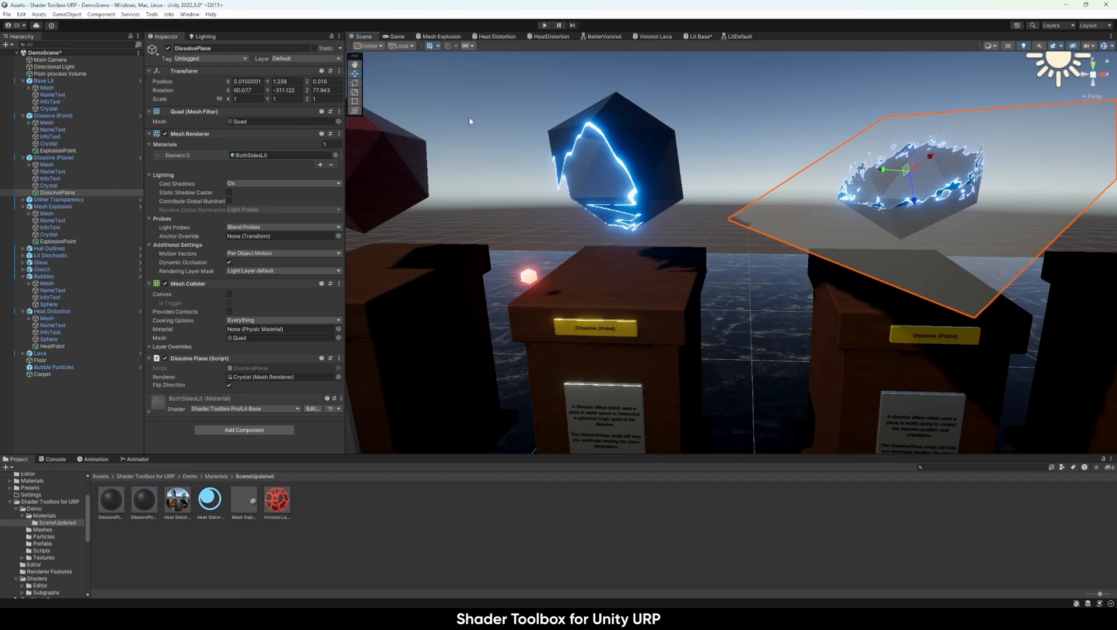
Turn off Flip Direction on the DissolvePoint material, set its Cutoff Height to 0.37, and view the inverted dissolve
{"action": "left_click", "coordinate": [148, 506]}
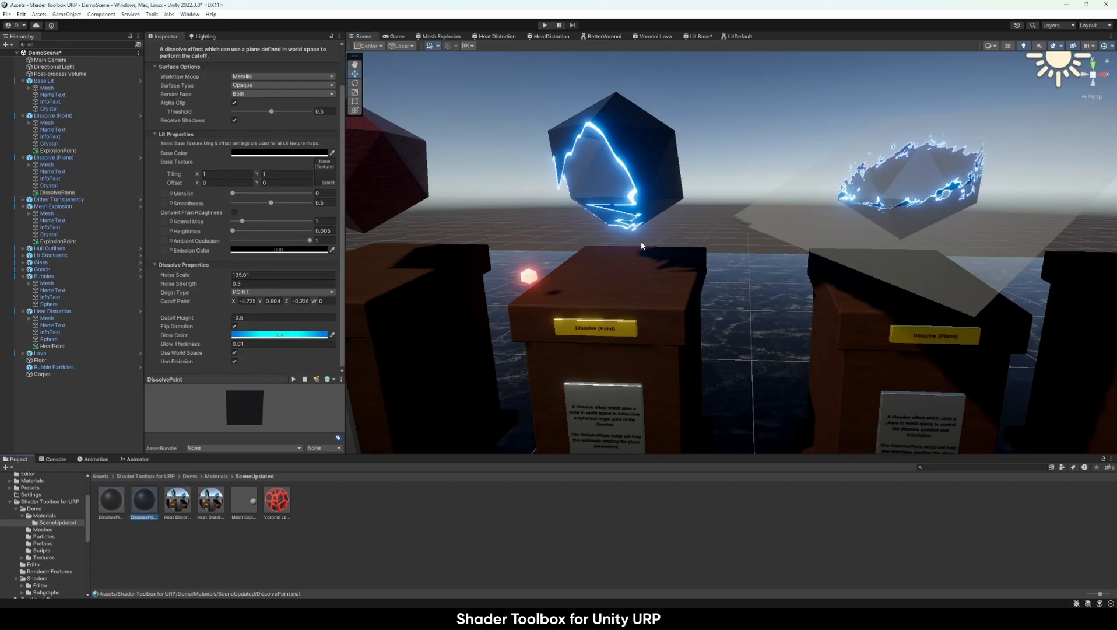
{"action": "left_click_drag", "start_coordinate": [198, 318], "coordinate": [198, 320]}
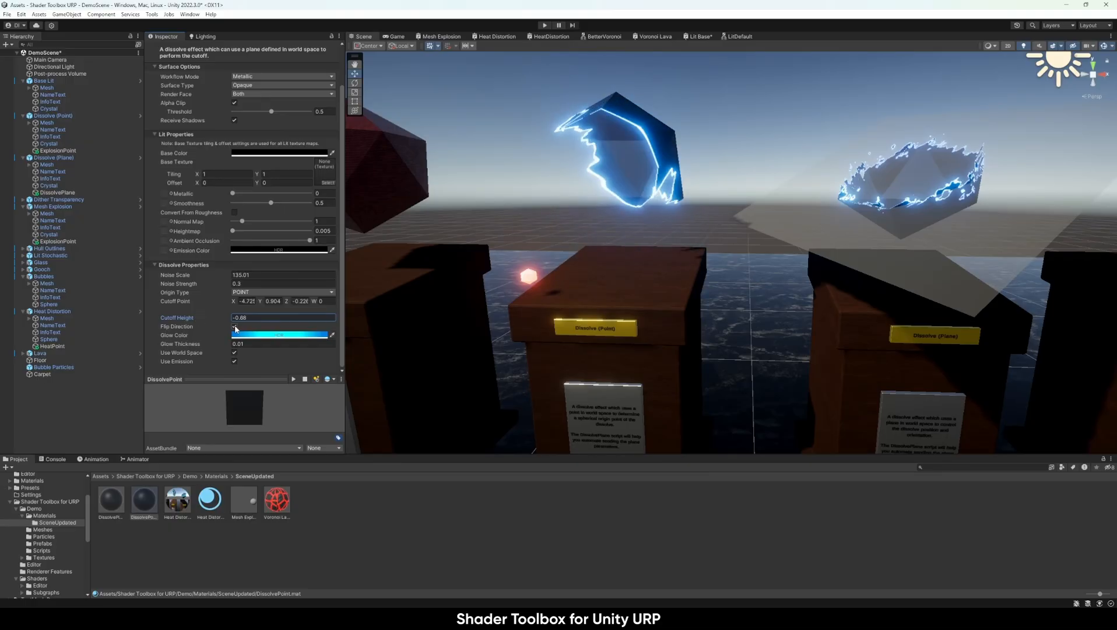
{"action": "left_click", "coordinate": [235, 327]}
{"action": "left_click", "coordinate": [234, 317]}
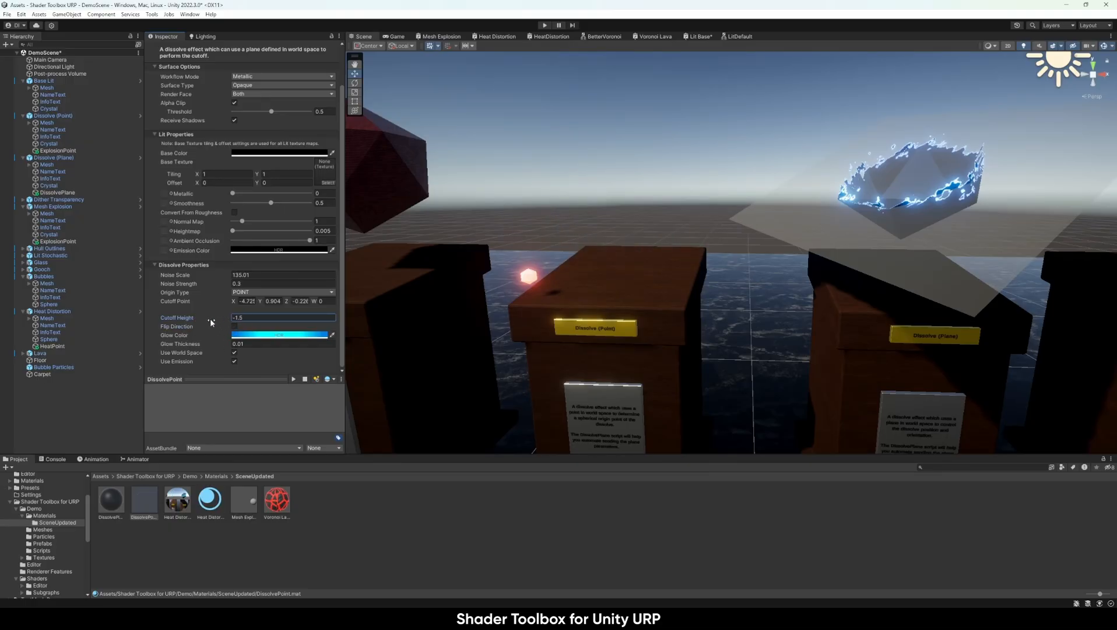
{"action": "type", "text": "0.98"}
{"action": "key", "text": "BackSpace"}
{"action": "key", "text": "BackSpace"}
{"action": "type", "text": "37"}
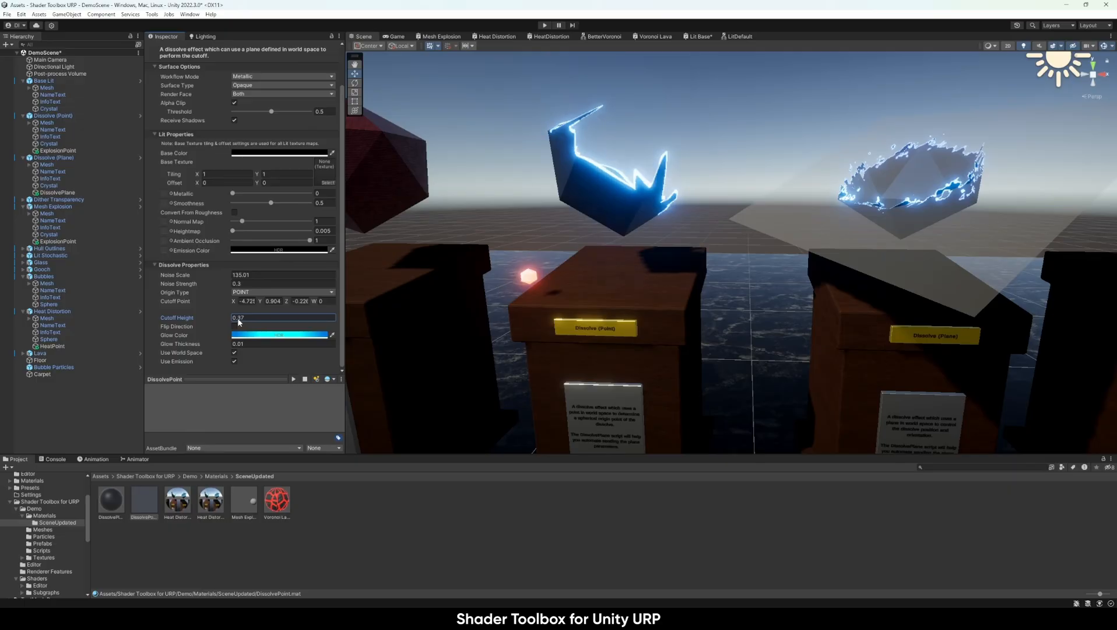
{"action": "left_click_drag", "start_coordinate": [671, 232], "coordinate": [581, 258], "text": "alt"}
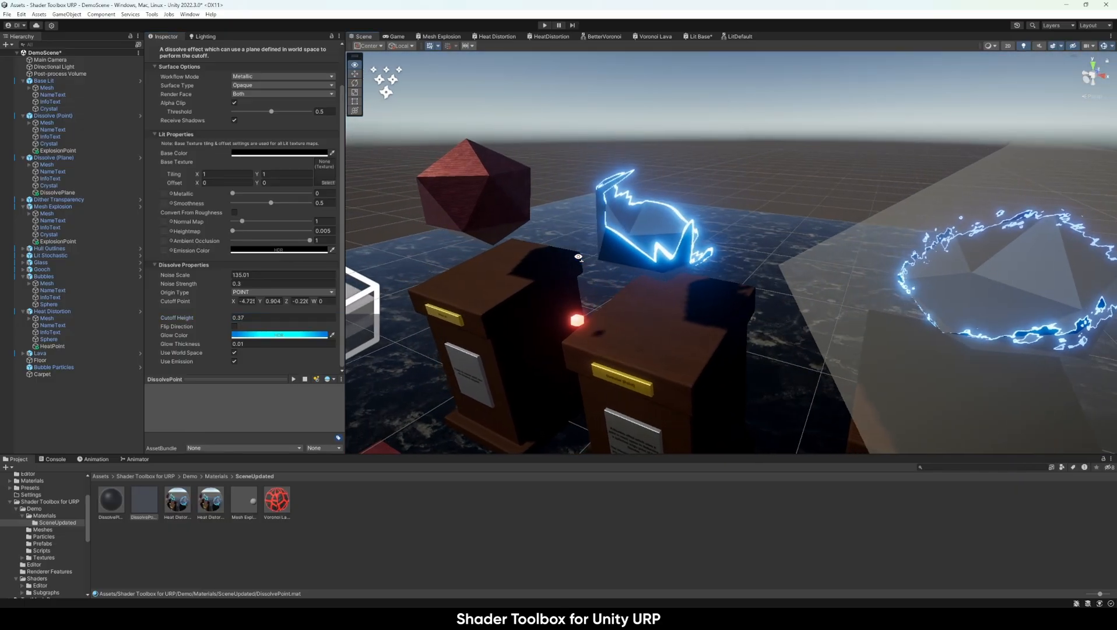
Set the DissolvePoint material's Noise Strength to 0.1 and view the dissolve edge from another angle
{"action": "left_click", "coordinate": [267, 284]}
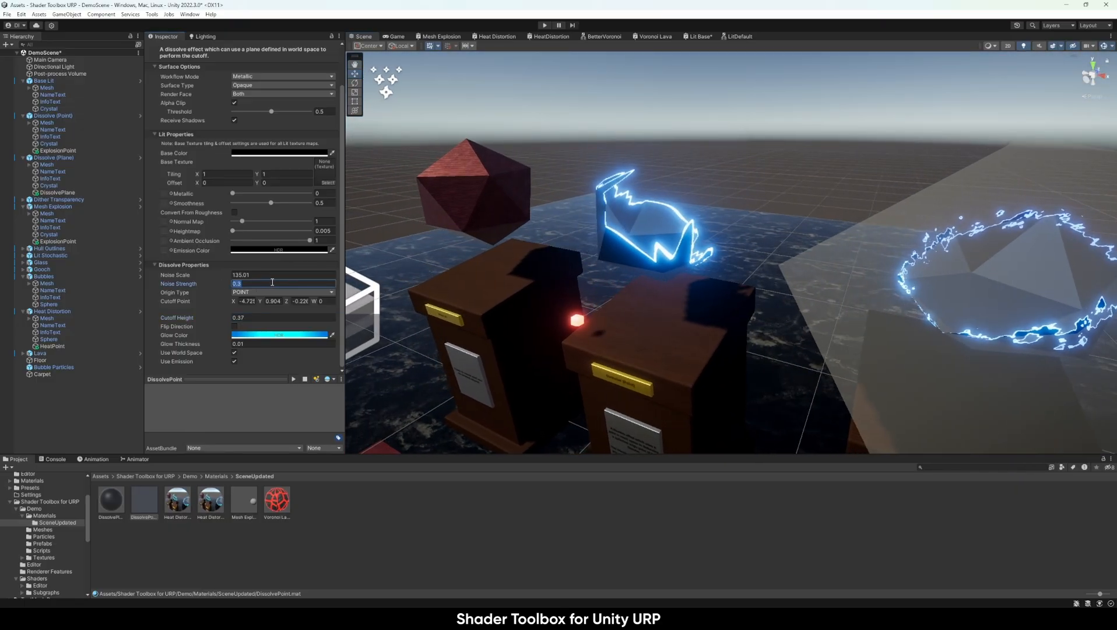
{"action": "type", "text": "0.1"}
{"action": "left_click_drag", "start_coordinate": [817, 234], "coordinate": [923, 224], "text": "alt"}
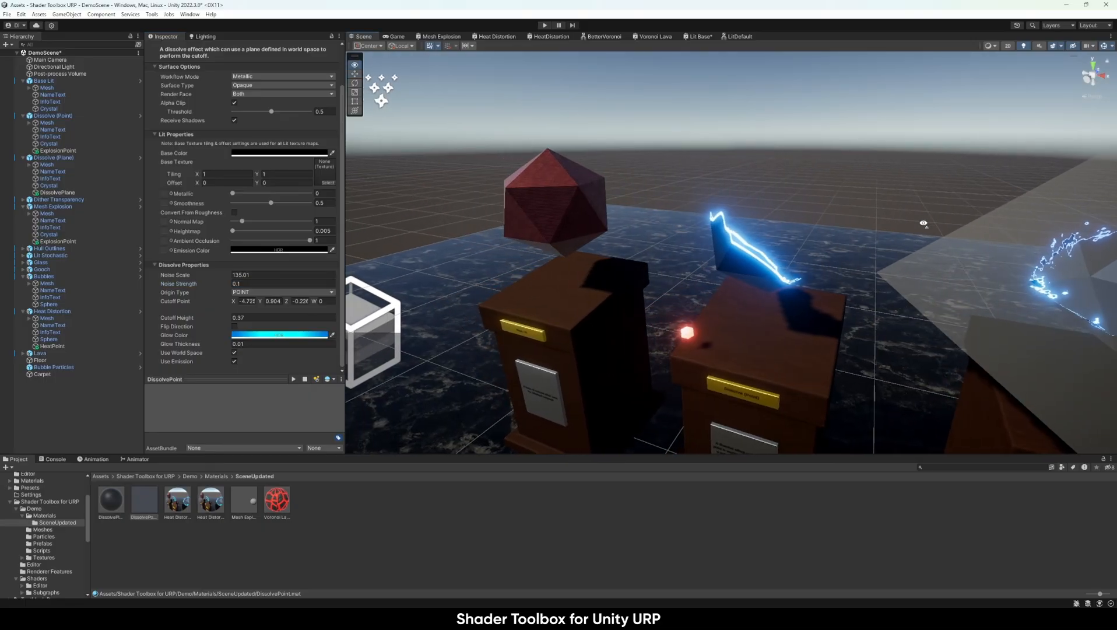
Turn Flip Direction on for the DissolvePoint material, set its Cutoff Height to -0.53, and view the crystal
{"action": "left_click", "coordinate": [234, 326]}
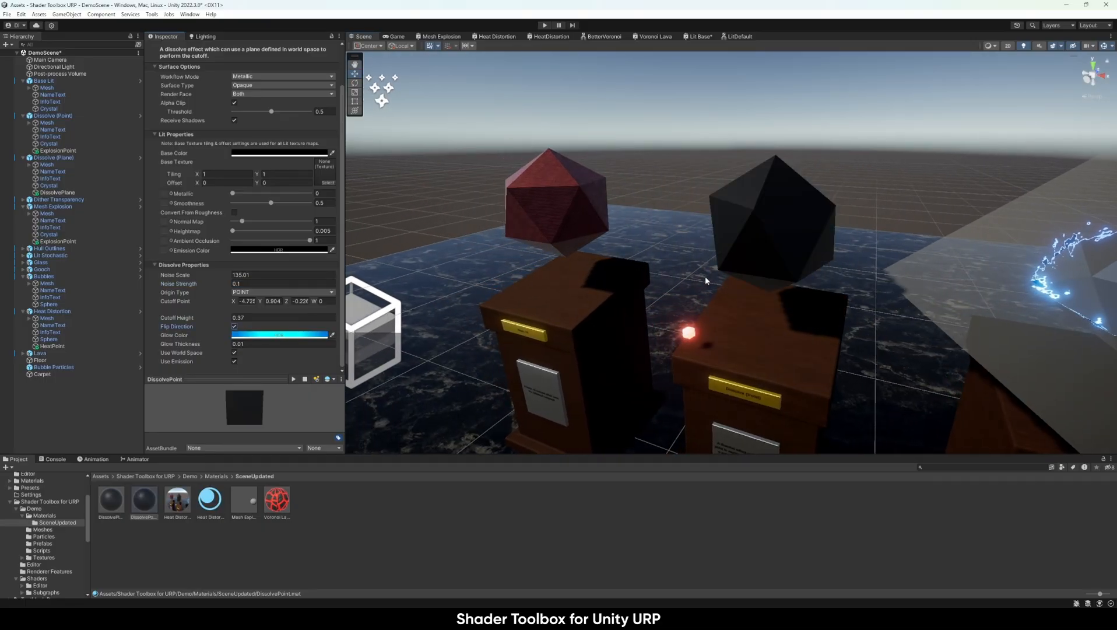
{"action": "left_click_drag", "start_coordinate": [643, 274], "coordinate": [707, 238], "text": "alt"}
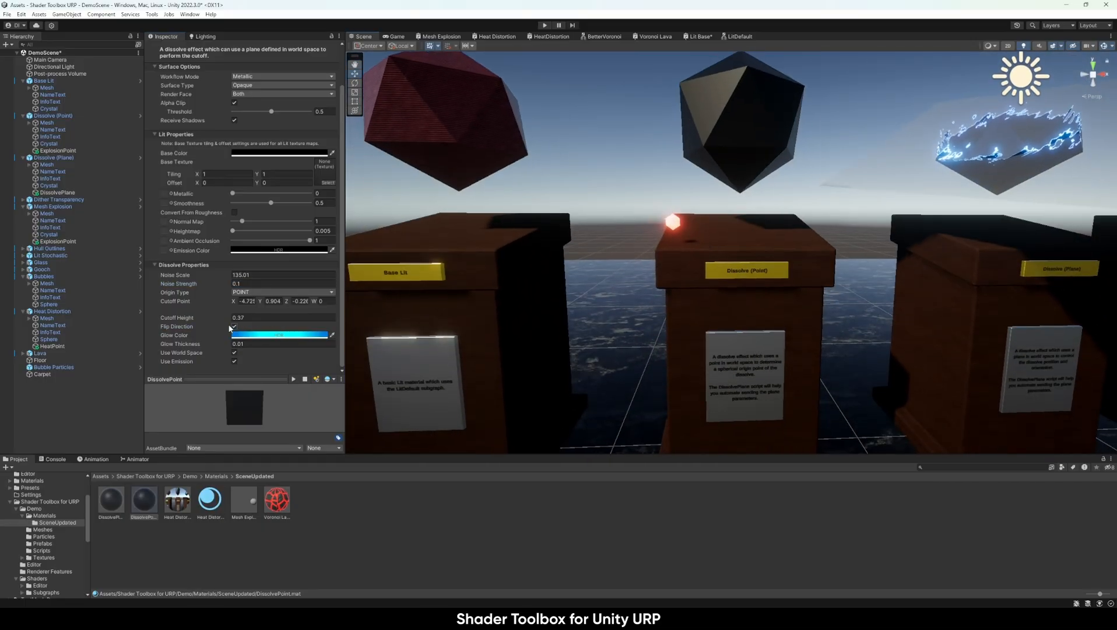
{"action": "mouse_move", "coordinate": [209, 319]}
{"action": "left_mouse_down"}
{"action": "mouse_move", "coordinate": [218, 319]}
{"action": "mouse_move", "coordinate": [197, 318]}
{"action": "left_mouse_up"}
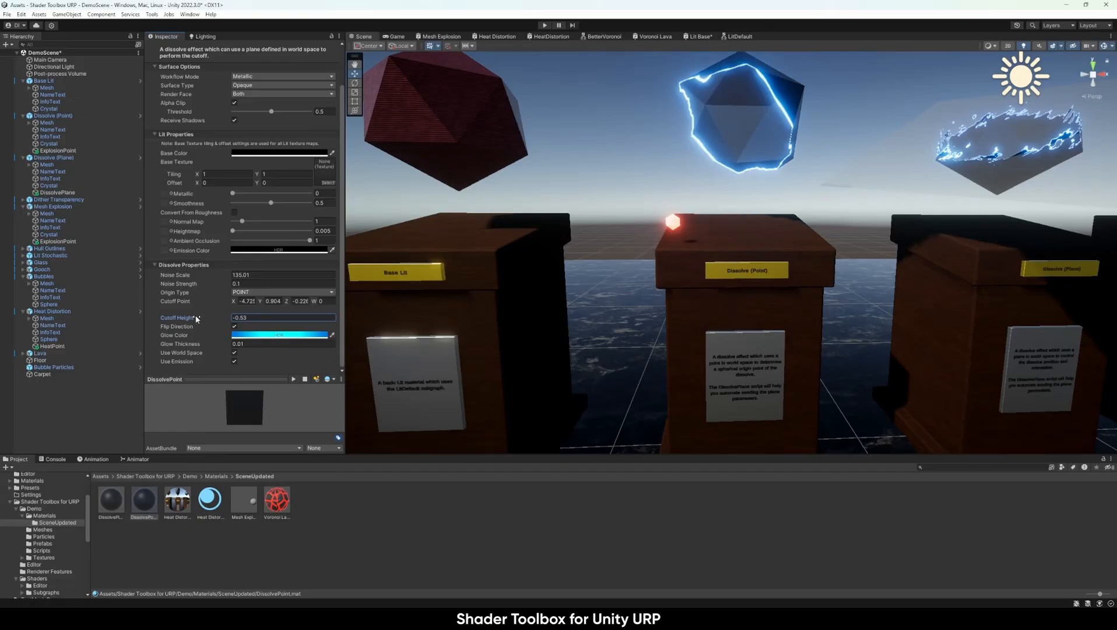
{"action": "middle_click_drag", "start_coordinate": [641, 213], "coordinate": [649, 259]}
{"action": "left_click_drag", "start_coordinate": [648, 259], "coordinate": [601, 279], "text": "alt"}
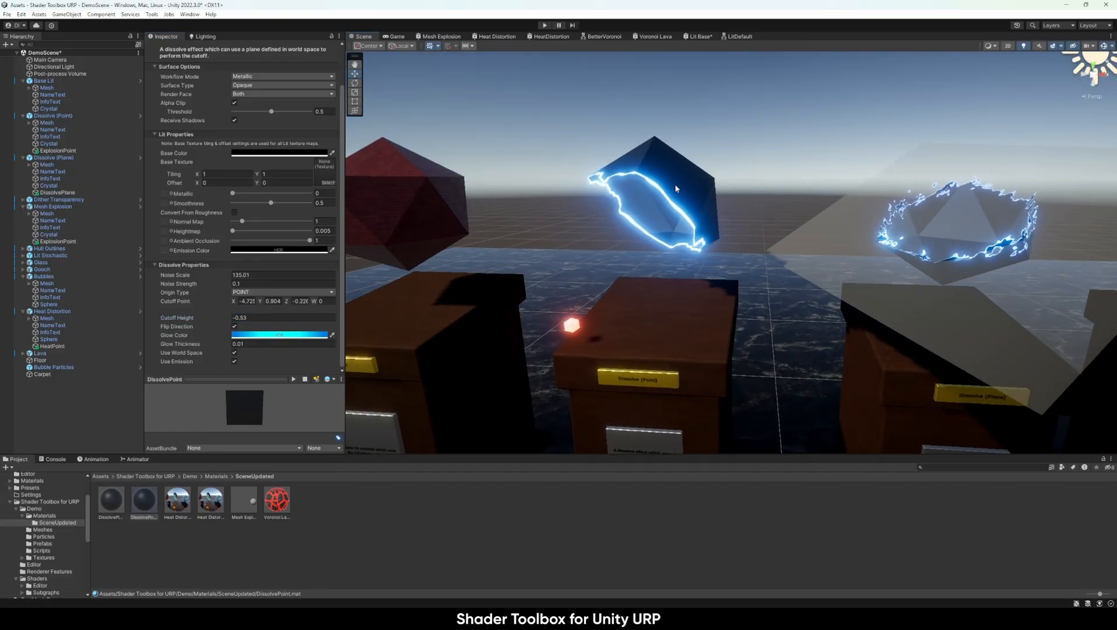
Try a different HDR intensity for the DissolvePoint material's Glow Color
{"action": "left_click", "coordinate": [280, 336]}
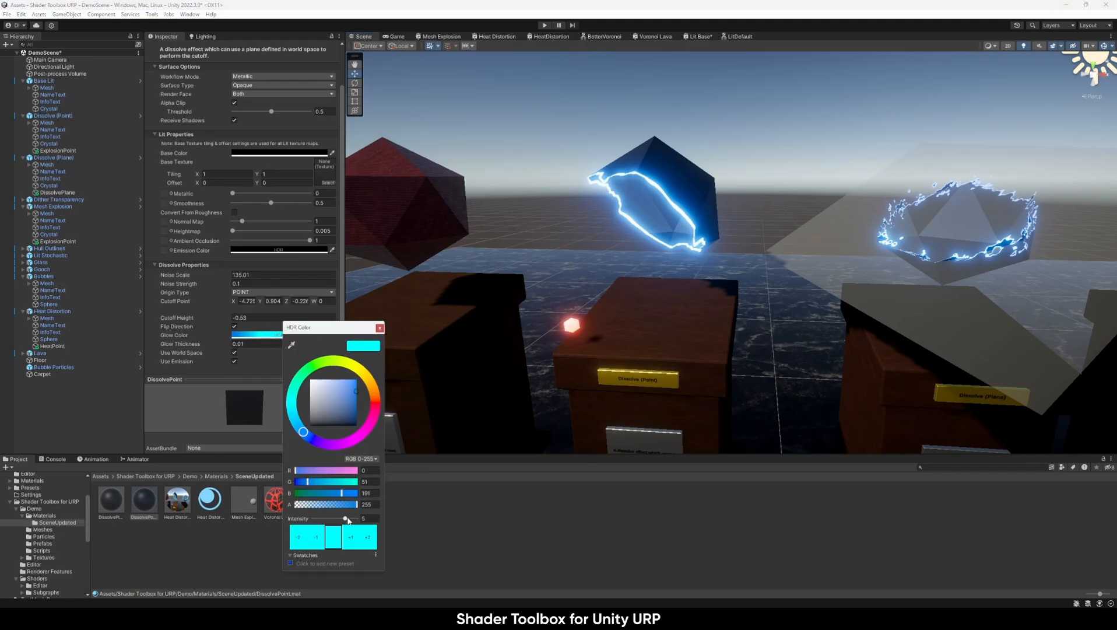
{"action": "left_click_drag", "start_coordinate": [348, 518], "coordinate": [373, 526]}
{"action": "left_click", "coordinate": [380, 328]}
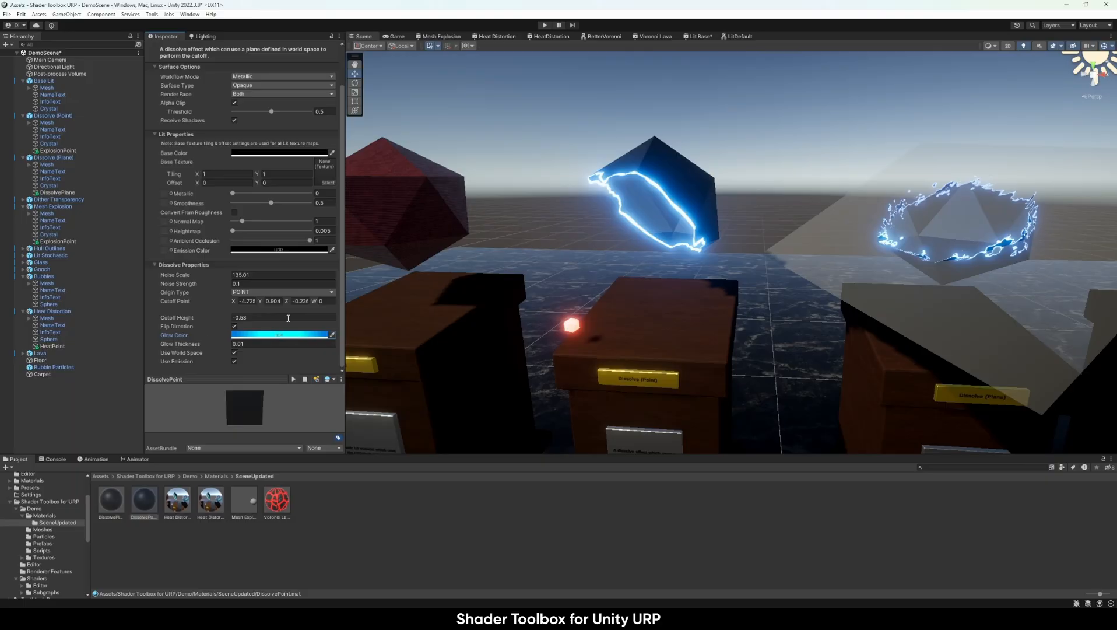
Set the DissolvePoint material's Glow Thickness to 0.03 and view the crystal's glowing edge from below
{"action": "left_click", "coordinate": [257, 344]}
{"action": "key", "text": "BackSpace"}
{"action": "type", "text": "3"}
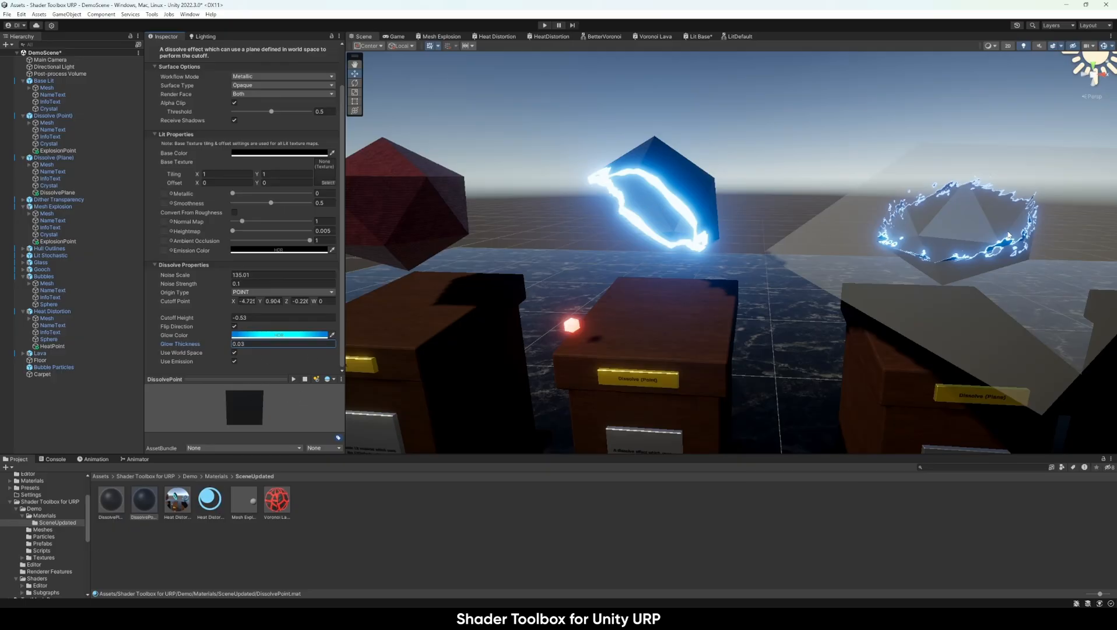
{"action": "right_click_drag", "start_coordinate": [875, 241], "coordinate": [587, 297]}
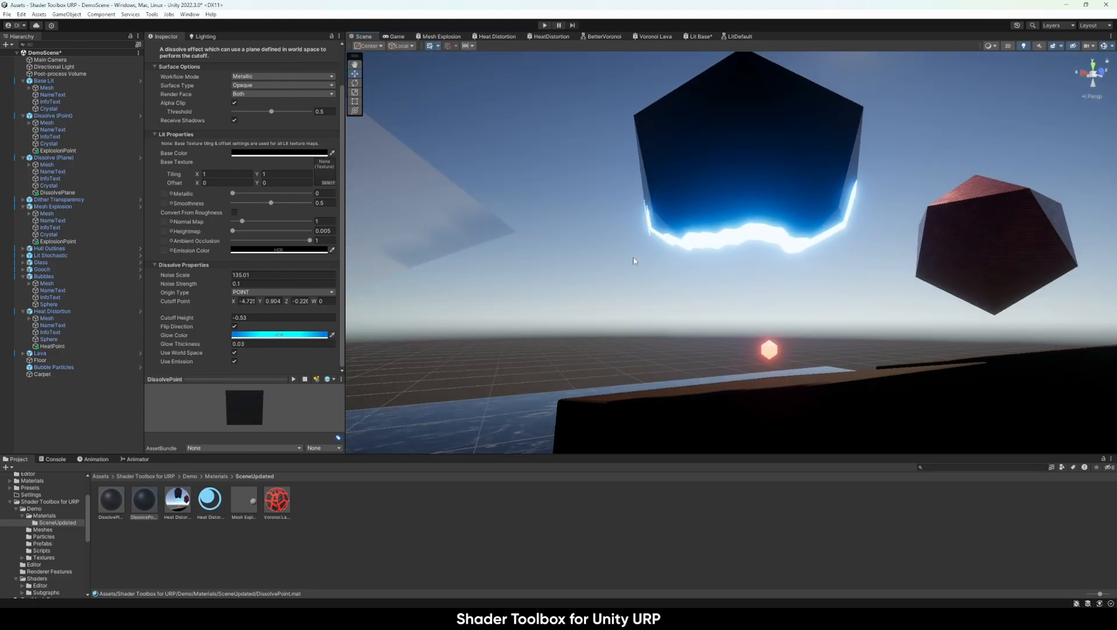
{"action": "right_click_drag", "start_coordinate": [923, 86], "coordinate": [919, 99]}
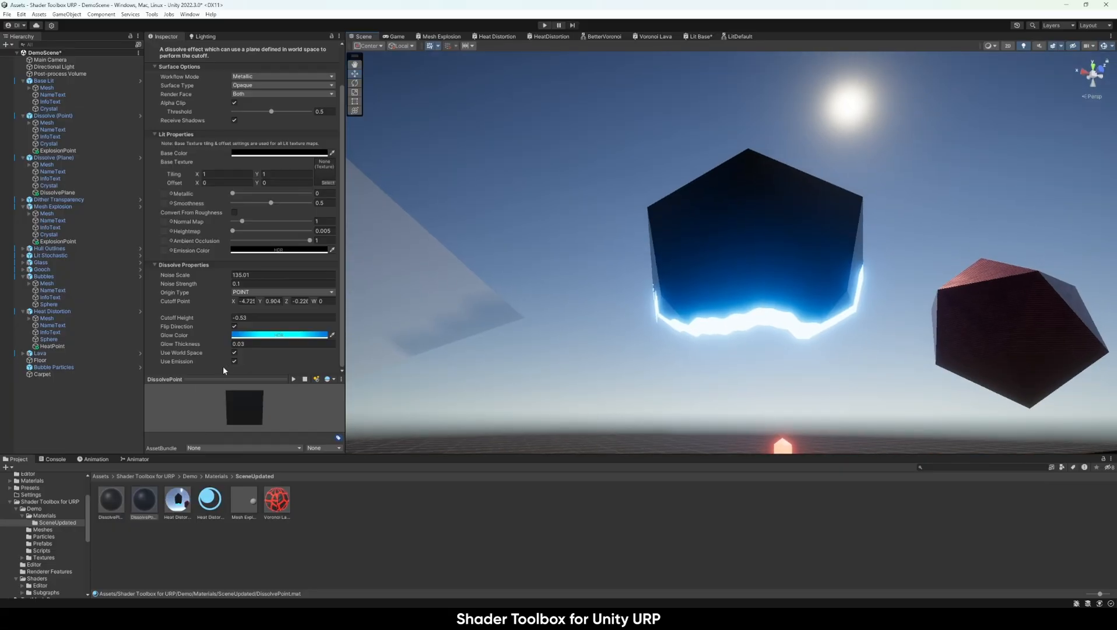
Turn the DissolvePoint material's Use Emission off and on again to compare the glow on the crystal
{"action": "left_click", "coordinate": [234, 361]}
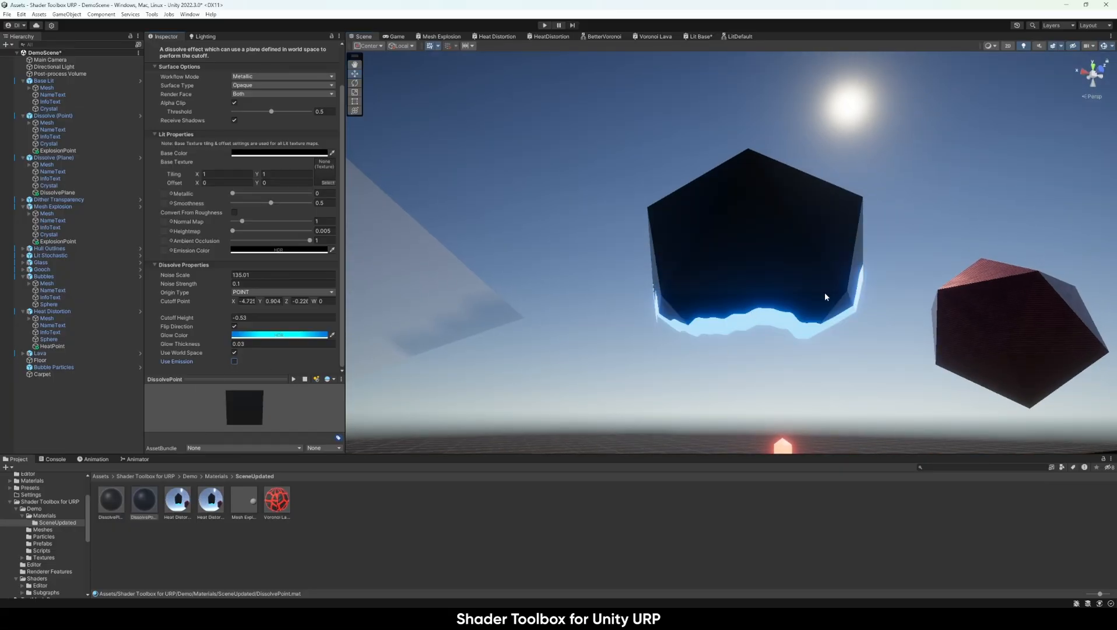
{"action": "right_click_drag", "start_coordinate": [809, 313], "coordinate": [779, 273]}
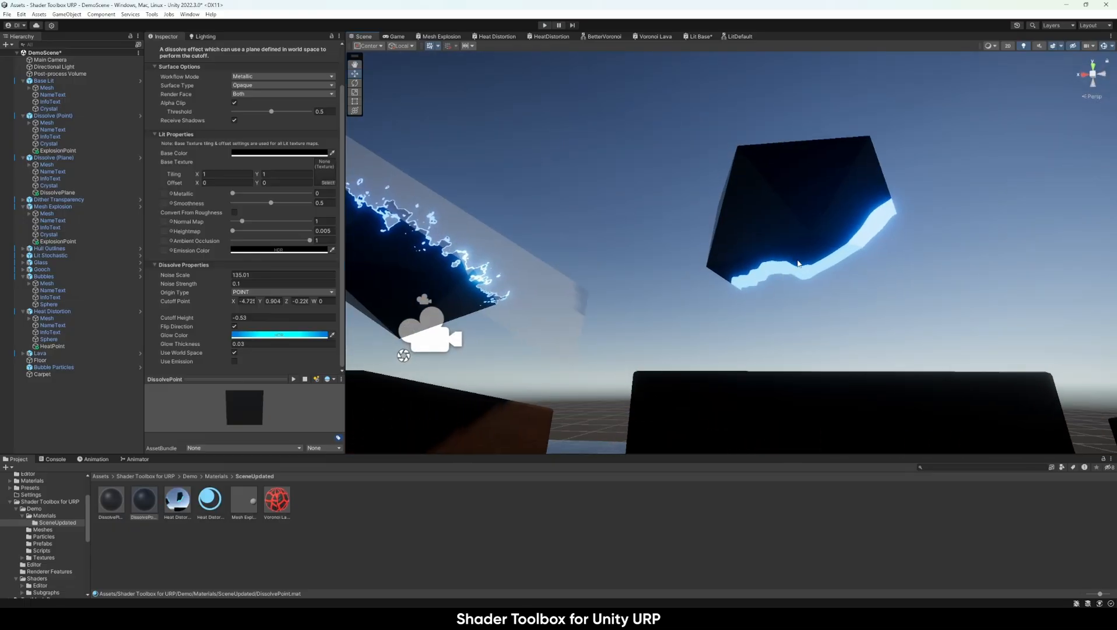
{"action": "left_click", "coordinate": [234, 361]}
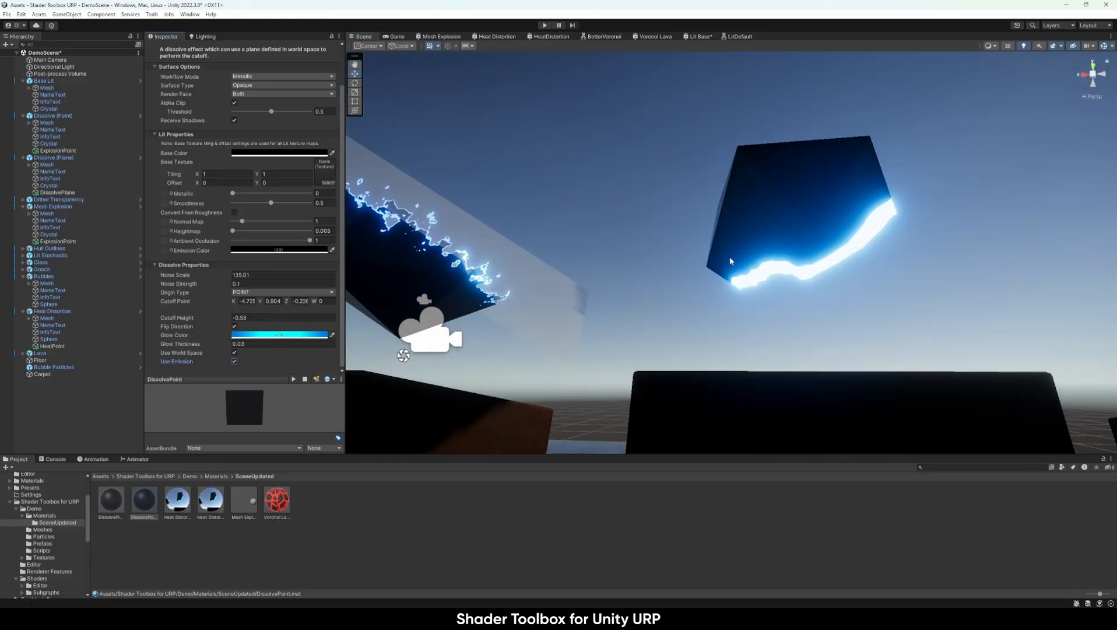
Show the Dither Transparency material from the Demo Materials folder and examine its purple crystal up close
{"action": "right_click_drag", "start_coordinate": [730, 261], "coordinate": [722, 290]}
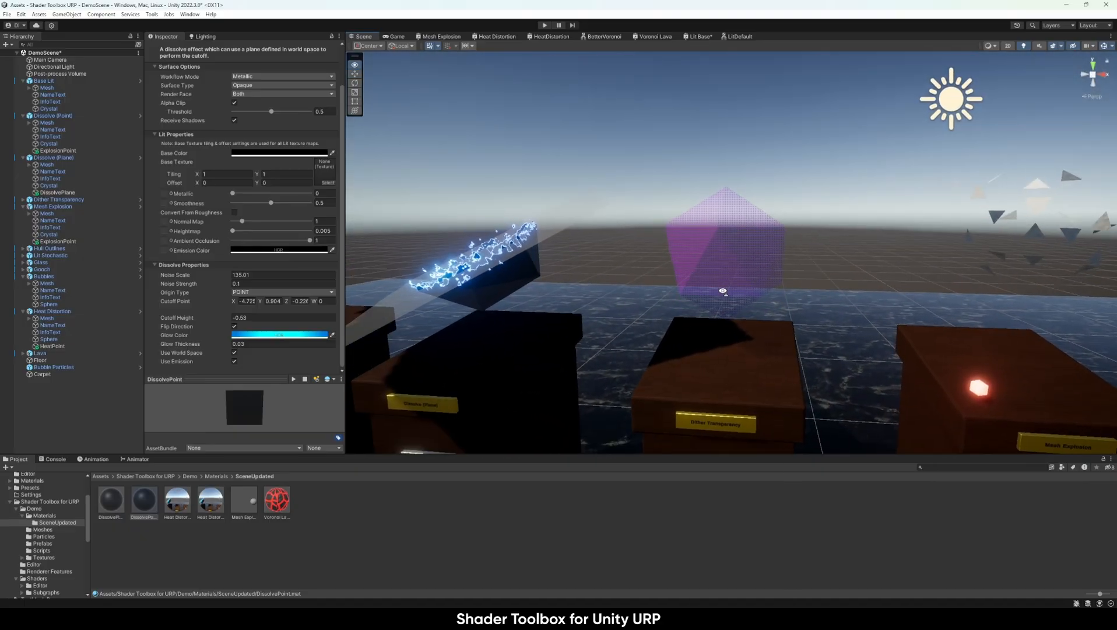
{"action": "left_click", "coordinate": [59, 514]}
{"action": "left_click", "coordinate": [245, 500]}
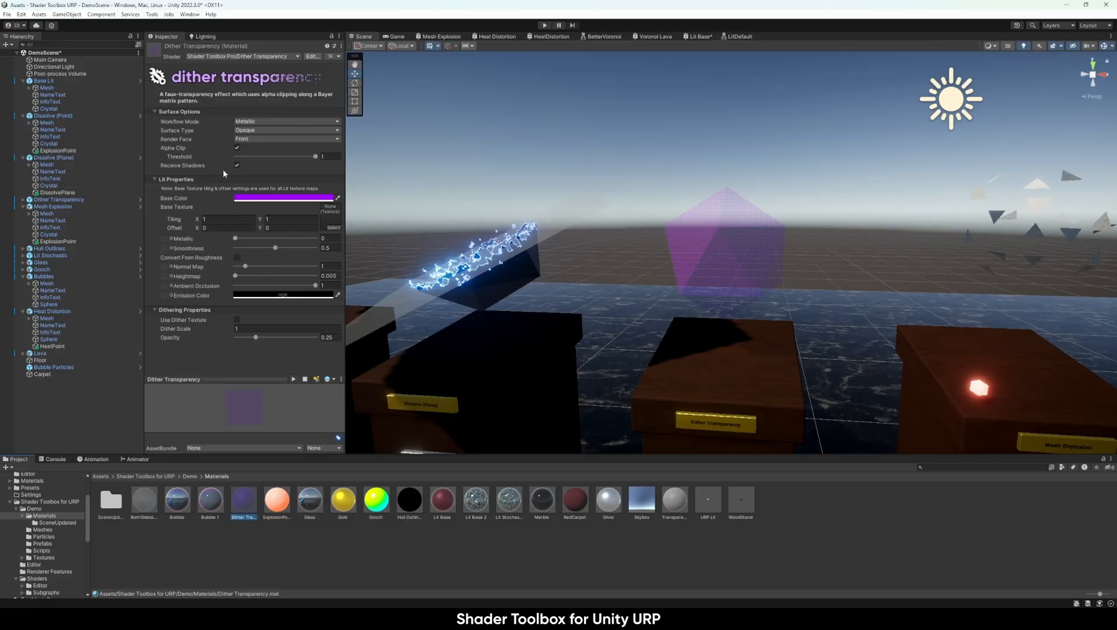
{"action": "right_click_drag", "start_coordinate": [704, 248], "coordinate": [696, 293]}
{"action": "key", "text": "e"}
{"action": "key", "text": "w"}
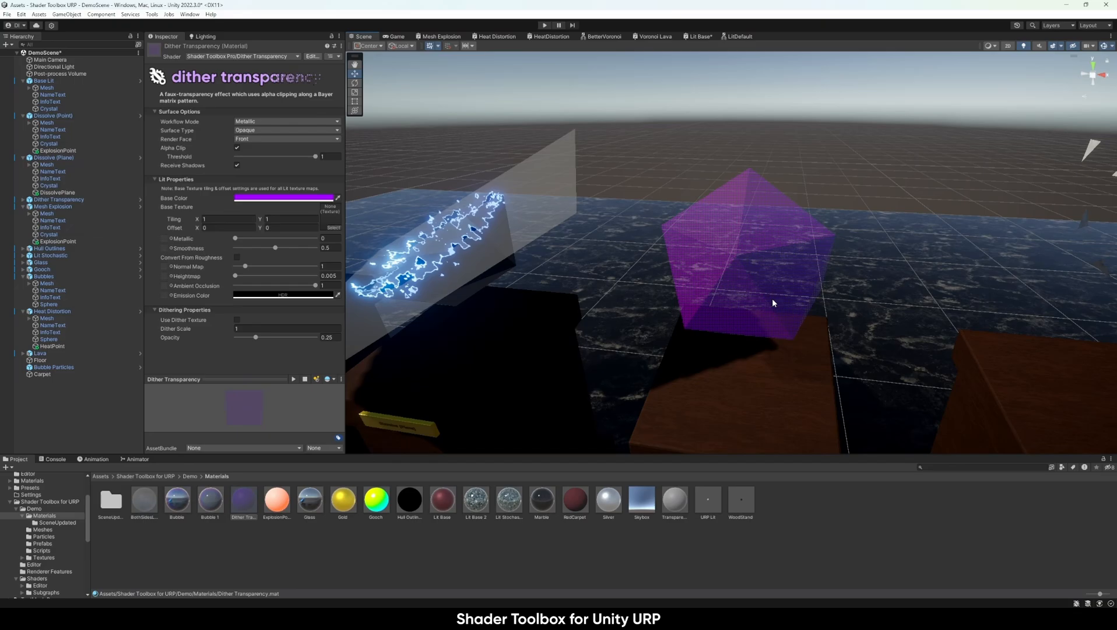
{"action": "scroll", "coordinate": [822, 246], "scroll_direction": "up", "scroll_amount": 5}
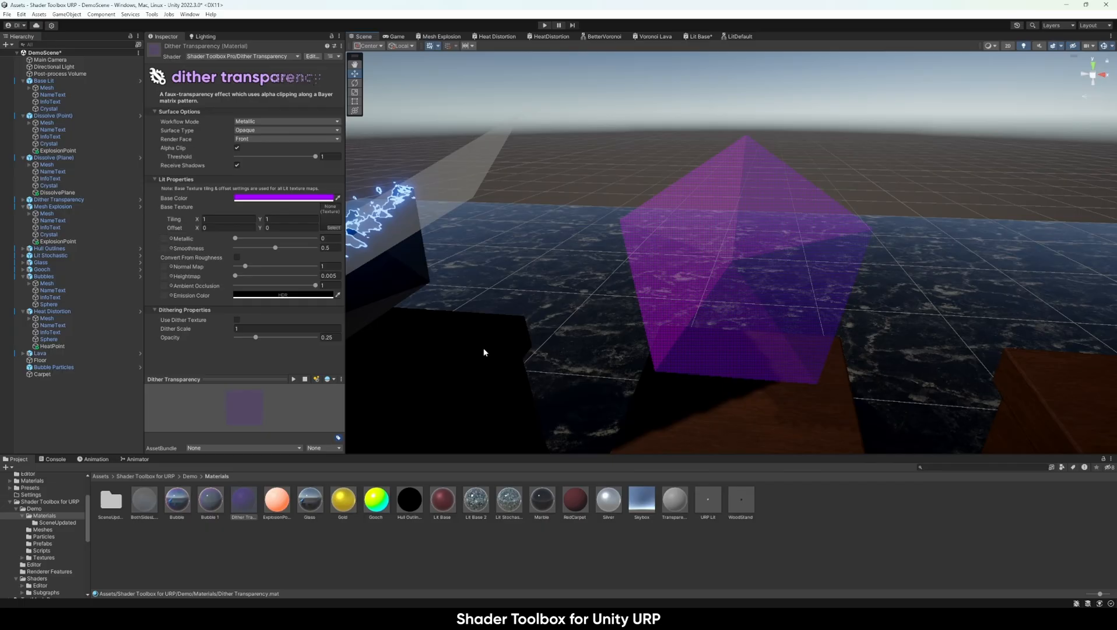
Try the Dither Transparency material's Dither Scale at 2, and set it to 3 for a coarser dither pattern
{"action": "left_click", "coordinate": [246, 329]}
{"action": "type", "text": "2"}
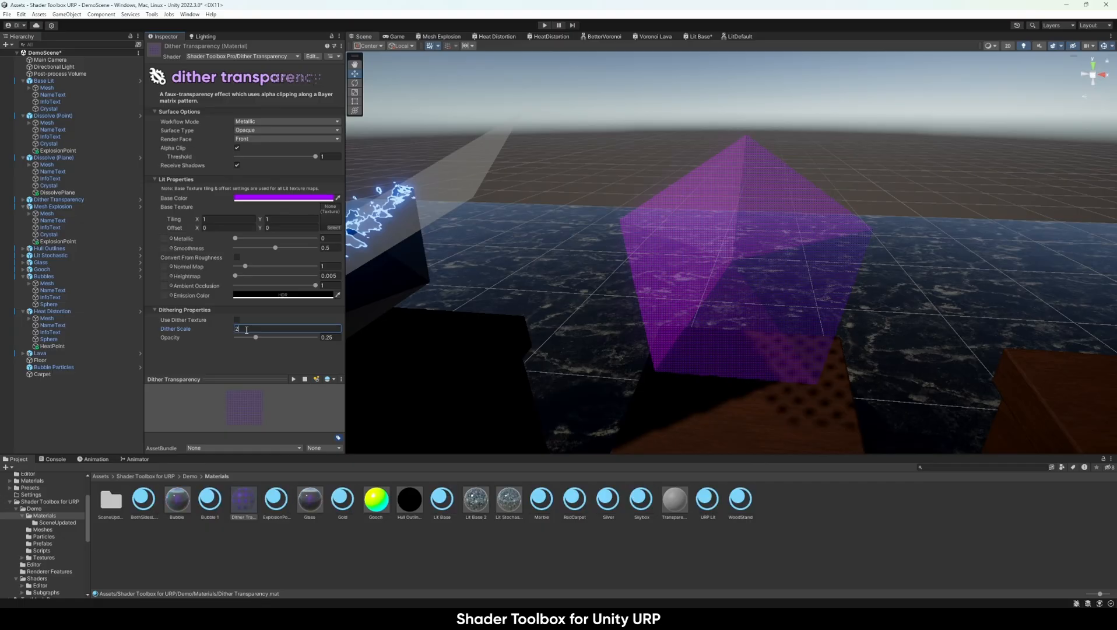
{"action": "key", "text": "BackSpace"}
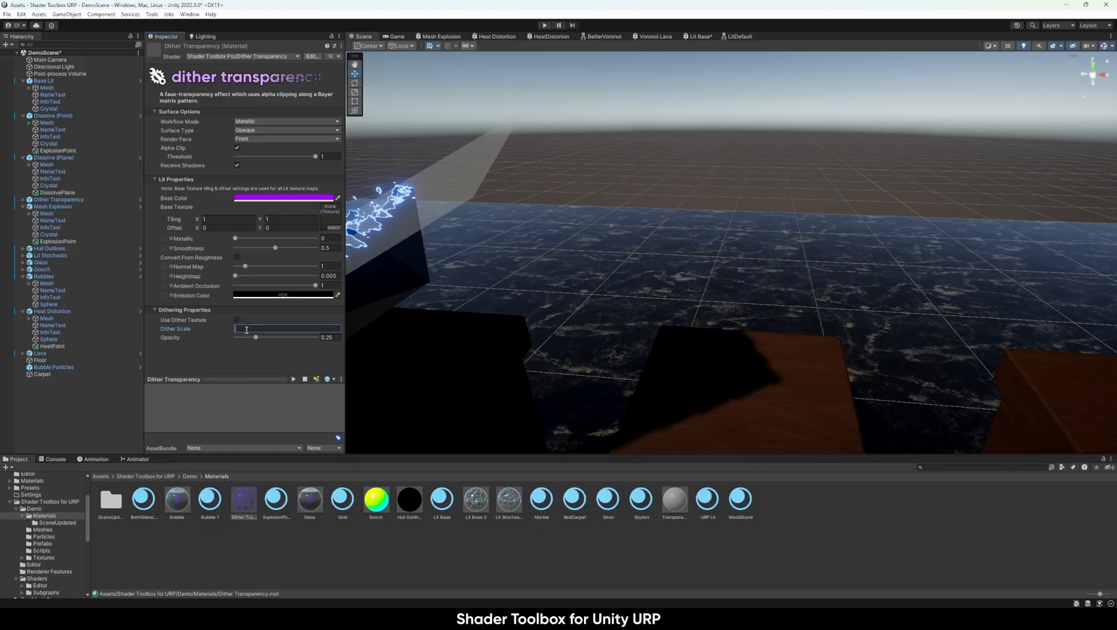
{"action": "type", "text": "3"}
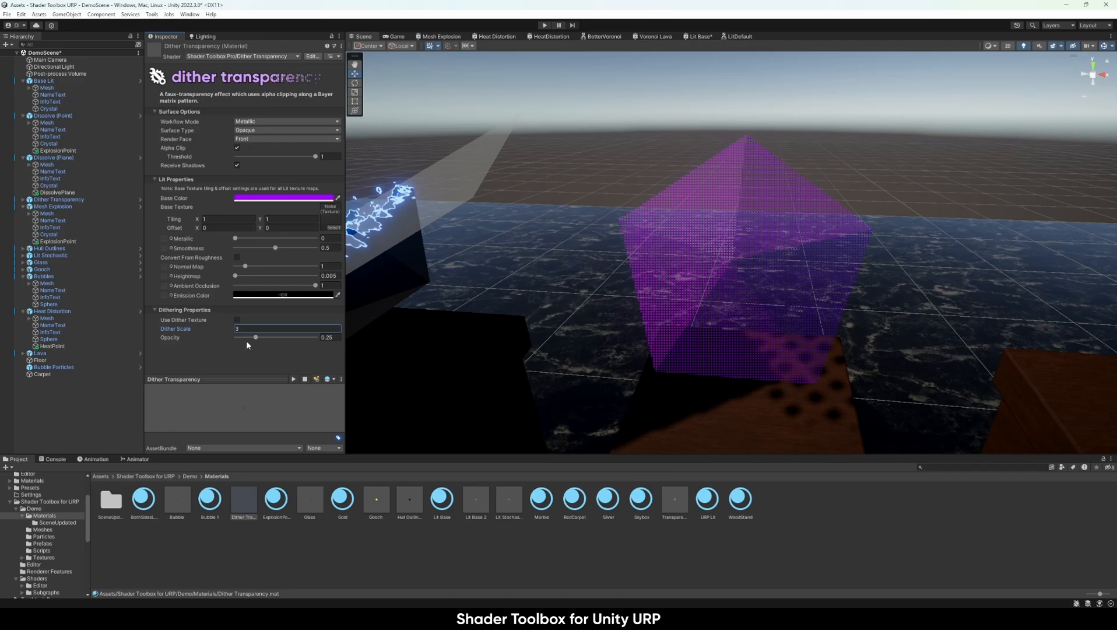
Raise the Dither Transparency material's Opacity to 1, inspect the Base Color's alpha, and restore the Opacity to 0.25
{"action": "left_click_drag", "start_coordinate": [255, 341], "coordinate": [314, 342]}
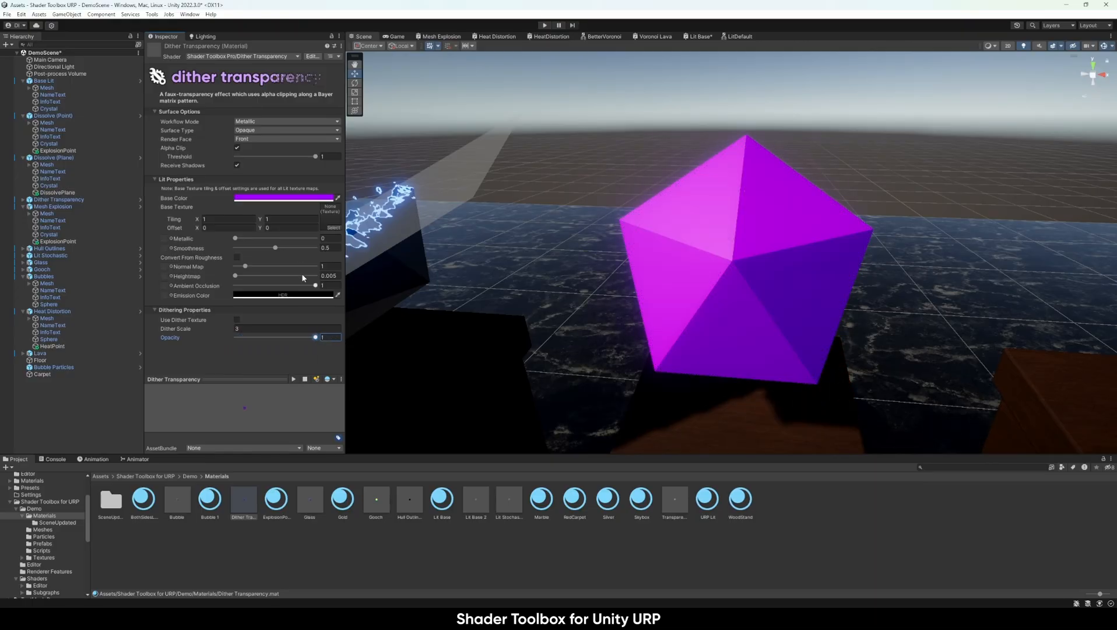
{"action": "left_click", "coordinate": [283, 197]}
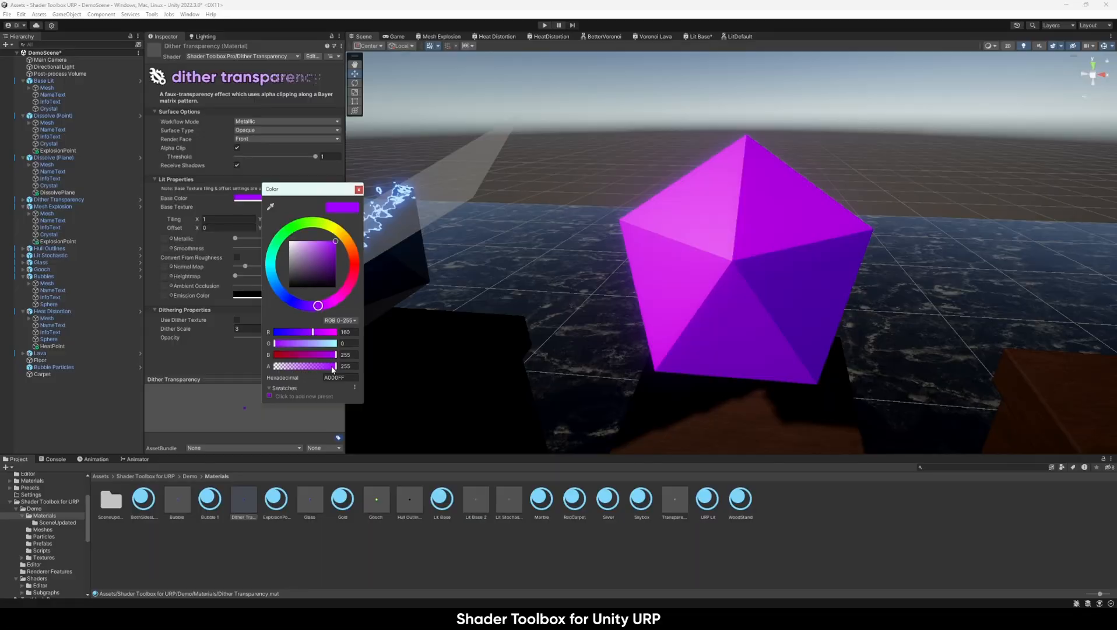
{"action": "mouse_move", "coordinate": [336, 366]}
{"action": "left_mouse_down"}
{"action": "mouse_move", "coordinate": [251, 368]}
{"action": "mouse_move", "coordinate": [336, 367]}
{"action": "left_mouse_up"}
{"action": "left_click", "coordinate": [359, 189]}
{"action": "left_click", "coordinate": [334, 337]}
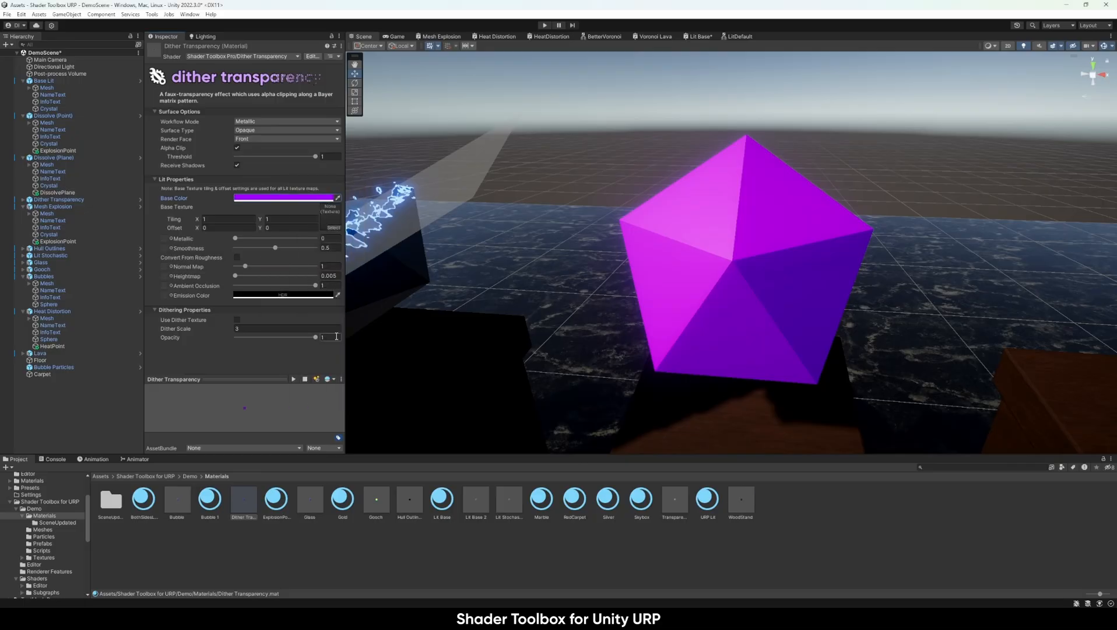
{"action": "type", "text": "0.25"}
{"action": "key", "text": "Return"}
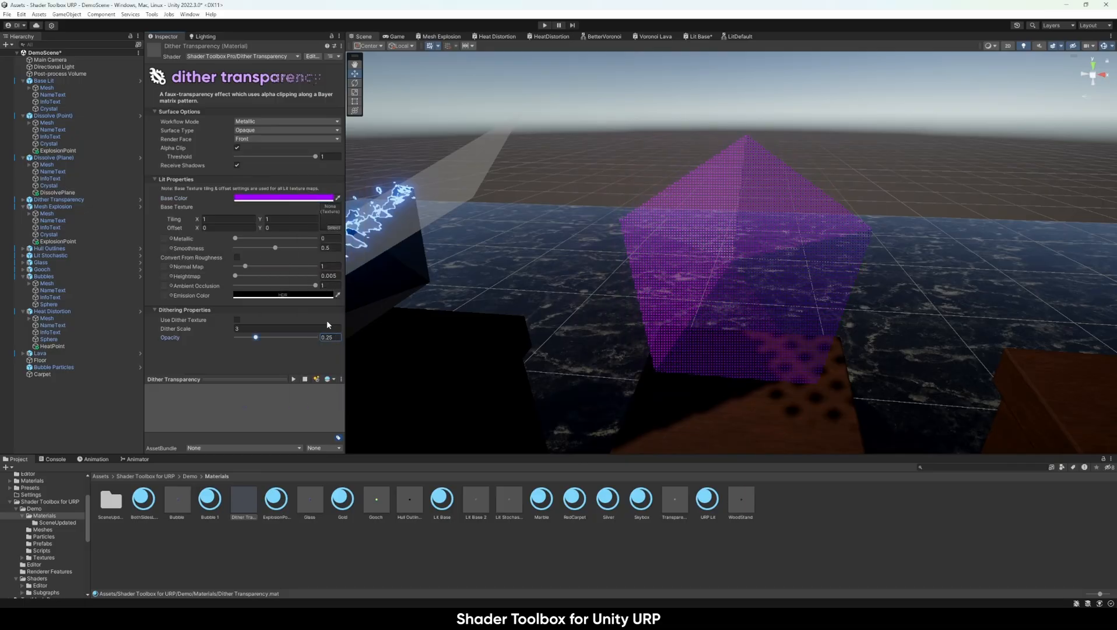
Bring the Mesh Explosion pedestal into view and show the Mesh Explosion material from the SceneUpdated folder
{"action": "left_click_drag", "start_coordinate": [550, 279], "coordinate": [585, 277], "text": "alt"}
{"action": "scroll", "coordinate": [585, 277], "scroll_direction": "down", "scroll_amount": 5}
{"action": "left_click_drag", "start_coordinate": [725, 300], "coordinate": [700, 293], "text": "alt"}
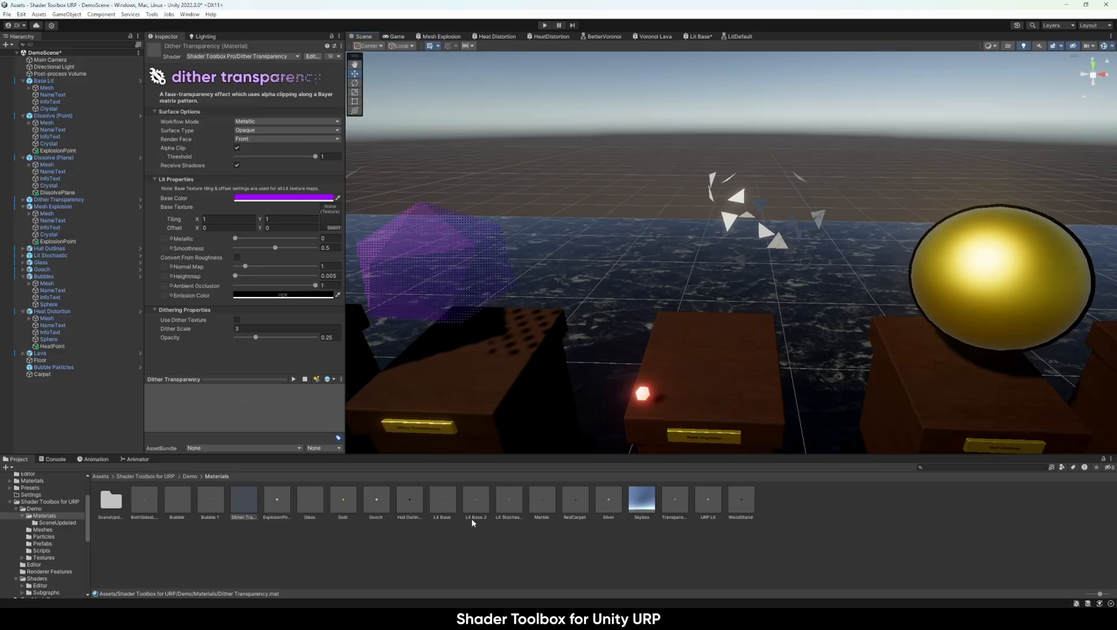
{"action": "left_click", "coordinate": [55, 523]}
{"action": "left_click", "coordinate": [244, 499]}
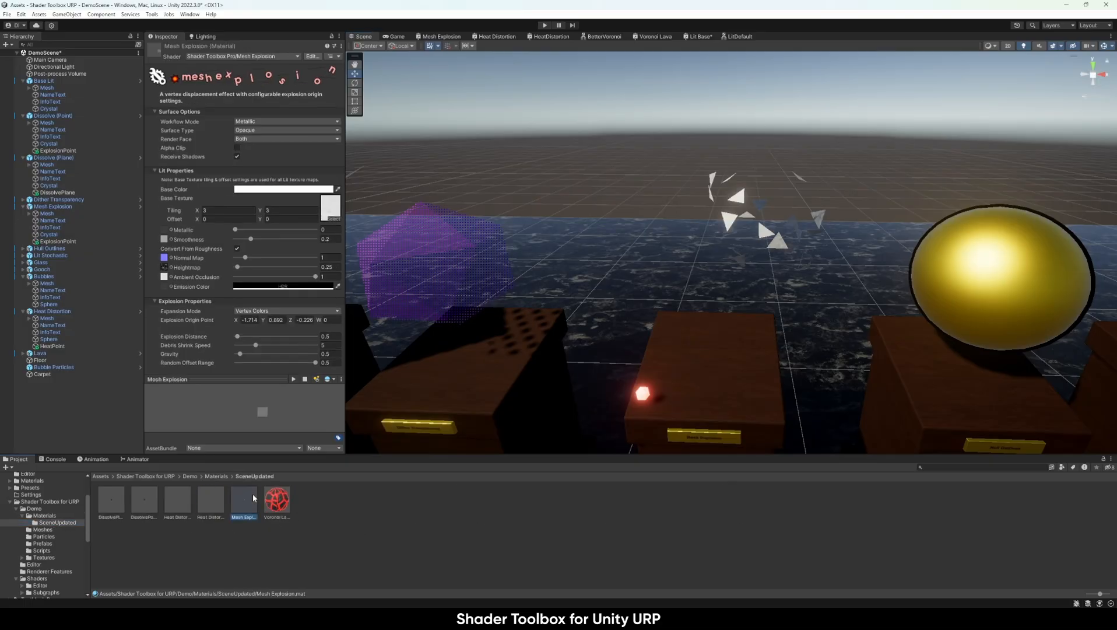
Set the Mesh Explosion material's Explosion Distance to 0.9 with the crystal's fragments in view
{"action": "left_click_drag", "start_coordinate": [729, 244], "coordinate": [814, 186], "text": "alt"}
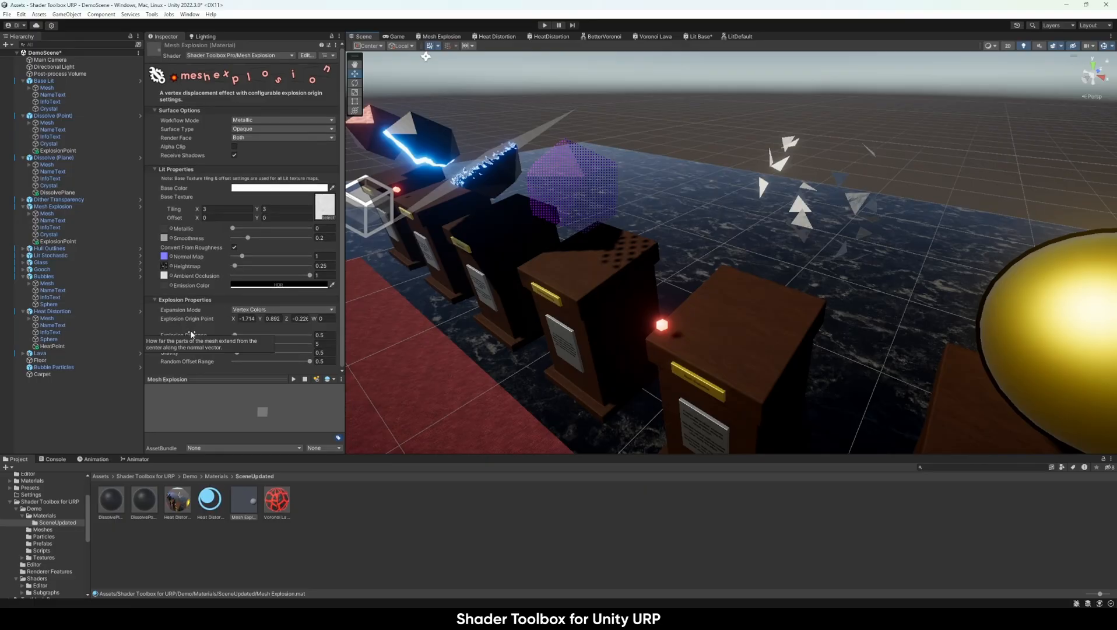
{"action": "left_click_drag", "start_coordinate": [237, 334], "coordinate": [238, 335]}
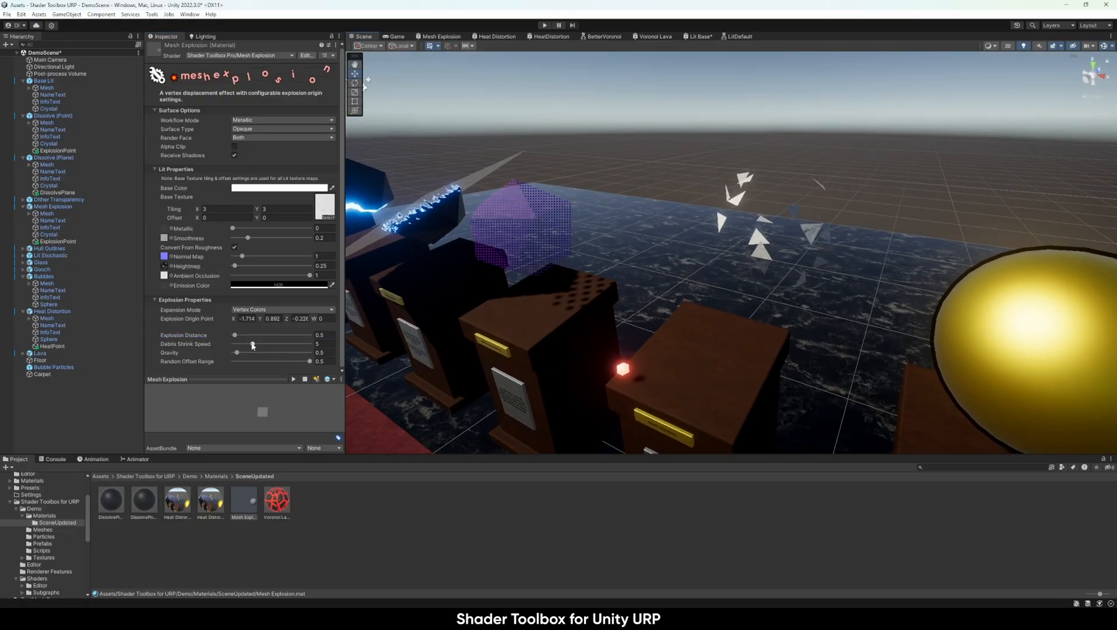
{"action": "left_click_drag", "start_coordinate": [236, 335], "coordinate": [236, 337]}
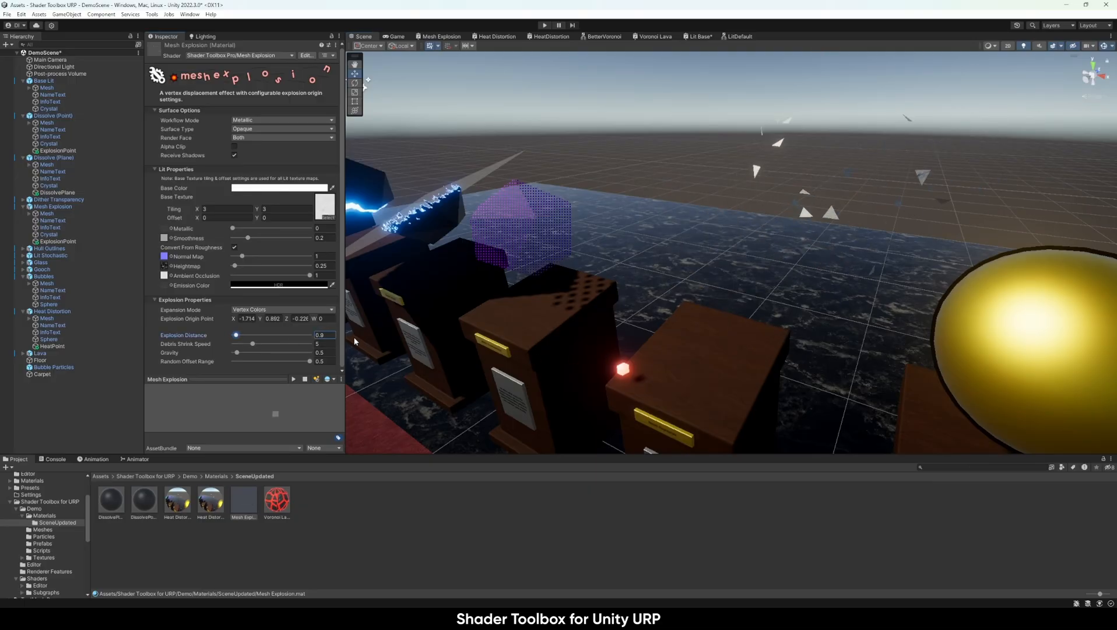
Try a Debris Shrink Speed of 20 and a different Gravity on the Mesh Explosion material, restoring the earlier settings
{"action": "left_click_drag", "start_coordinate": [252, 344], "coordinate": [386, 348]}
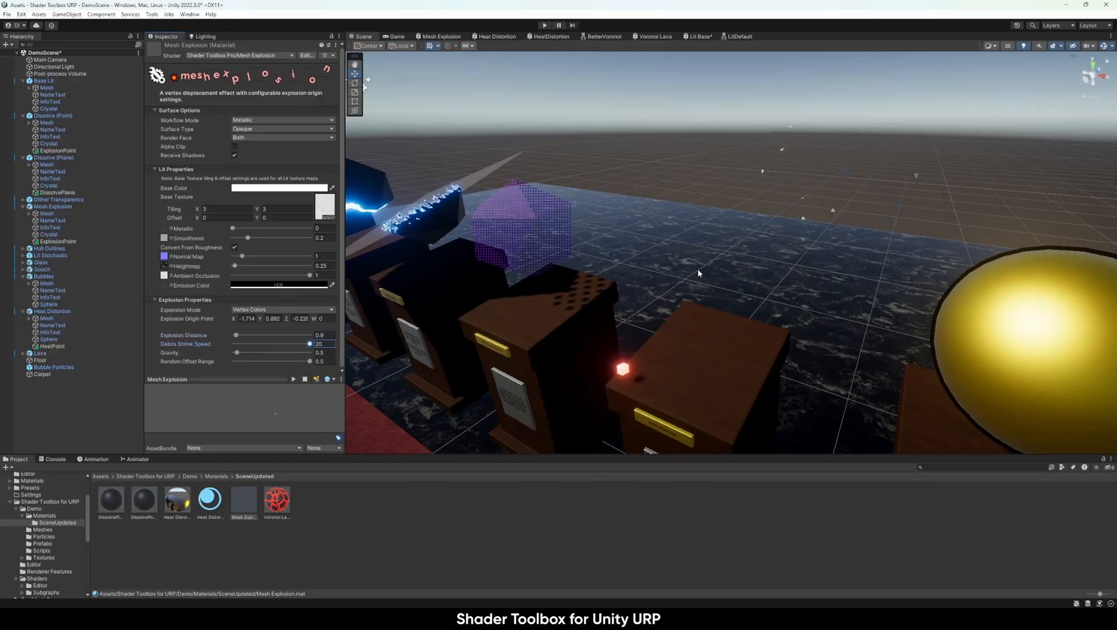
{"action": "key", "text": "ctrl+z"}
{"action": "mouse_move", "coordinate": [238, 354]}
{"action": "left_mouse_down"}
{"action": "mouse_move", "coordinate": [235, 337]}
{"action": "mouse_move", "coordinate": [246, 337]}
{"action": "mouse_move", "coordinate": [236, 338]}
{"action": "left_mouse_up"}
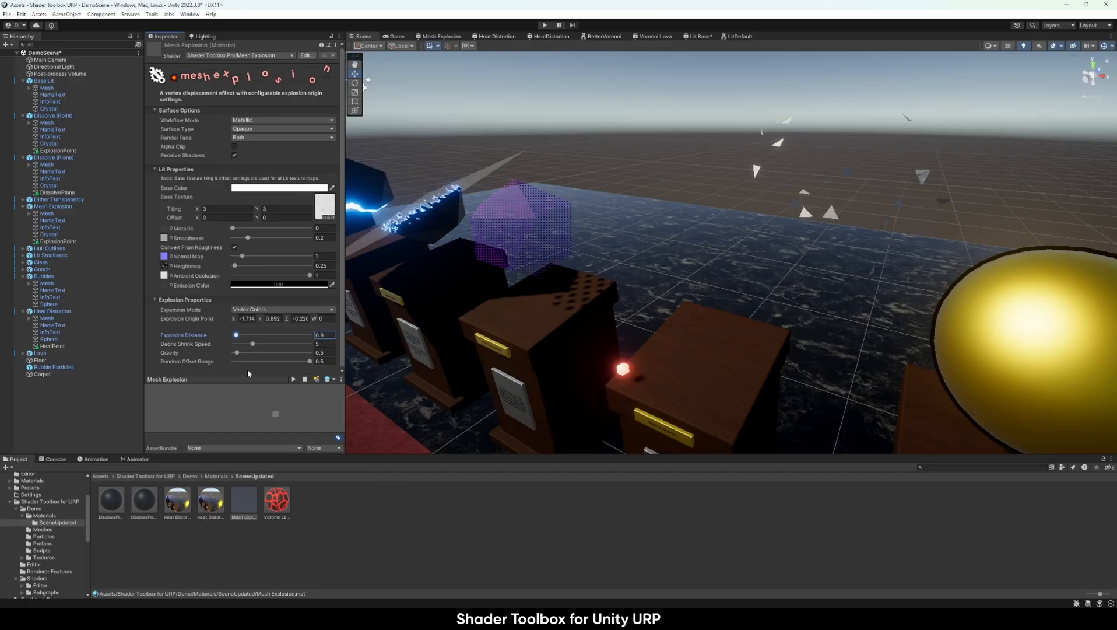
Lower the Mesh Explosion material's Random Offset Range to 0 and return it to 0.5 to compare the fragments' spread
{"action": "right_click_drag", "start_coordinate": [620, 272], "coordinate": [554, 262]}
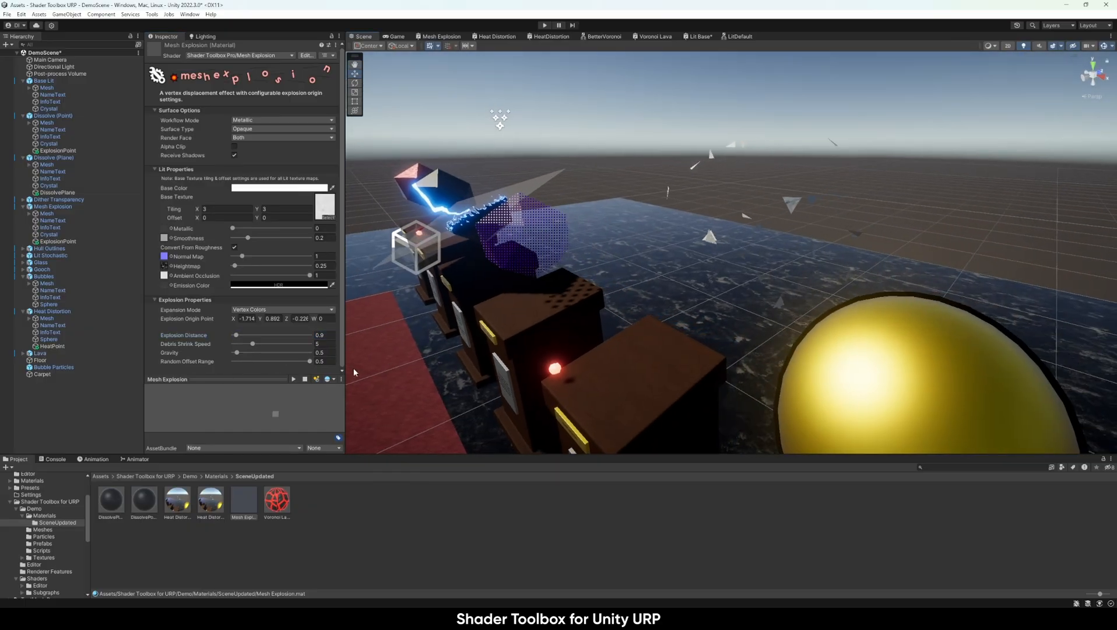
{"action": "left_click_drag", "start_coordinate": [310, 364], "coordinate": [234, 362]}
{"action": "mouse_move", "coordinate": [728, 274]}
{"action": "right_mouse_down"}
{"action": "mouse_move", "coordinate": [770, 298]}
{"action": "mouse_move", "coordinate": [740, 289]}
{"action": "right_mouse_up"}
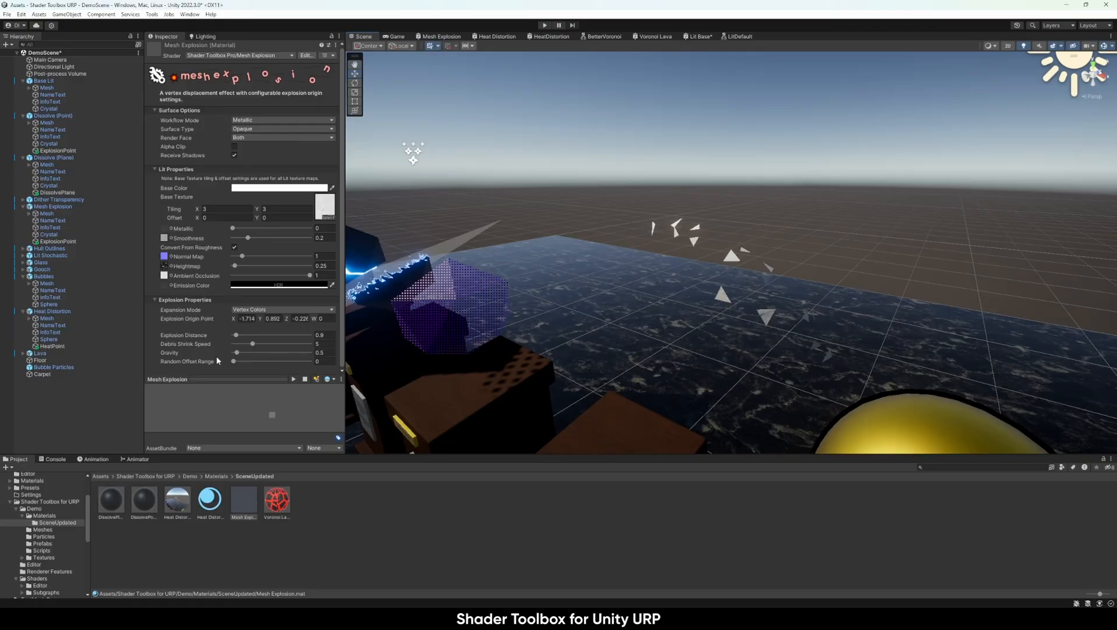
{"action": "left_click_drag", "start_coordinate": [235, 363], "coordinate": [310, 362]}
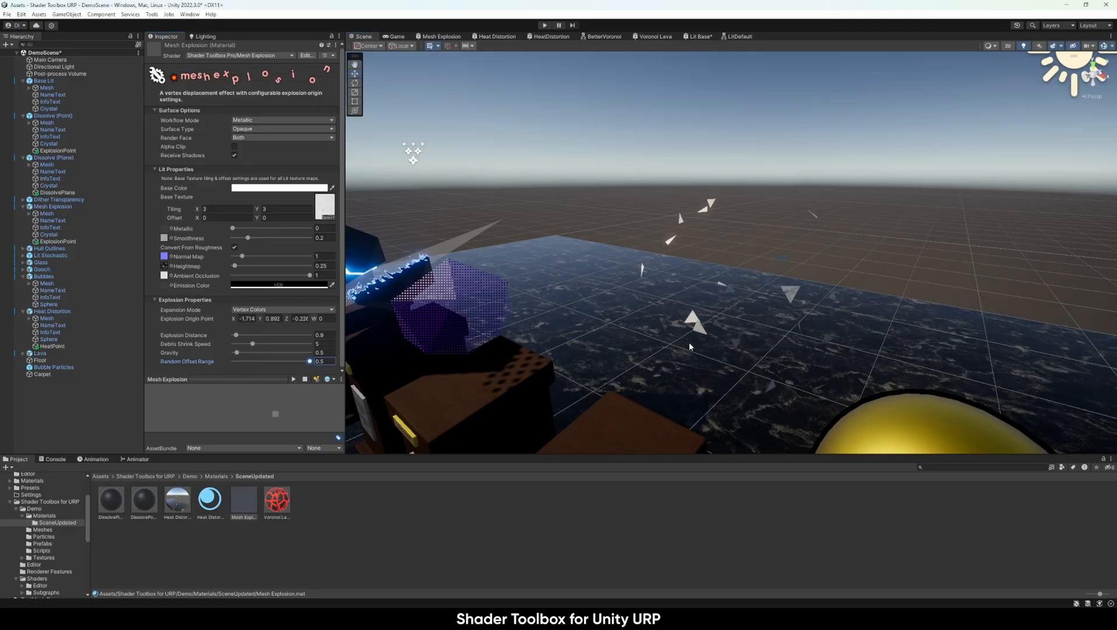
{"action": "right_click_drag", "start_coordinate": [689, 341], "coordinate": [633, 347]}
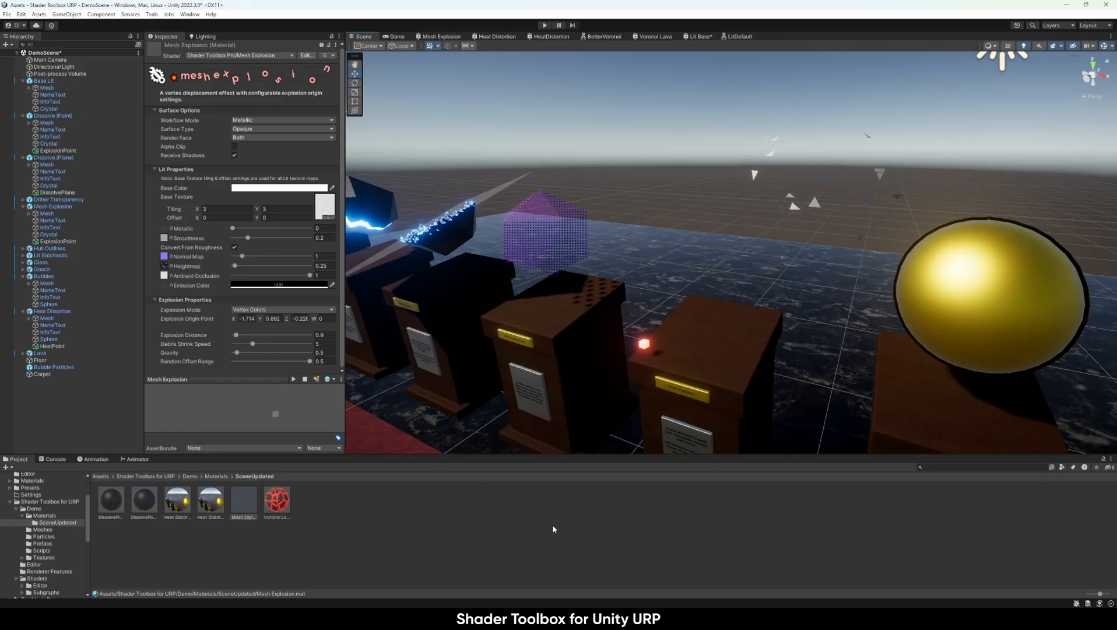
Set the Mesh Explosion material's Expansion Mode to Vertex Offset and its Random Offset Range to 0, viewing the displaced crystal
{"action": "right_click_drag", "start_coordinate": [739, 360], "coordinate": [775, 324]}
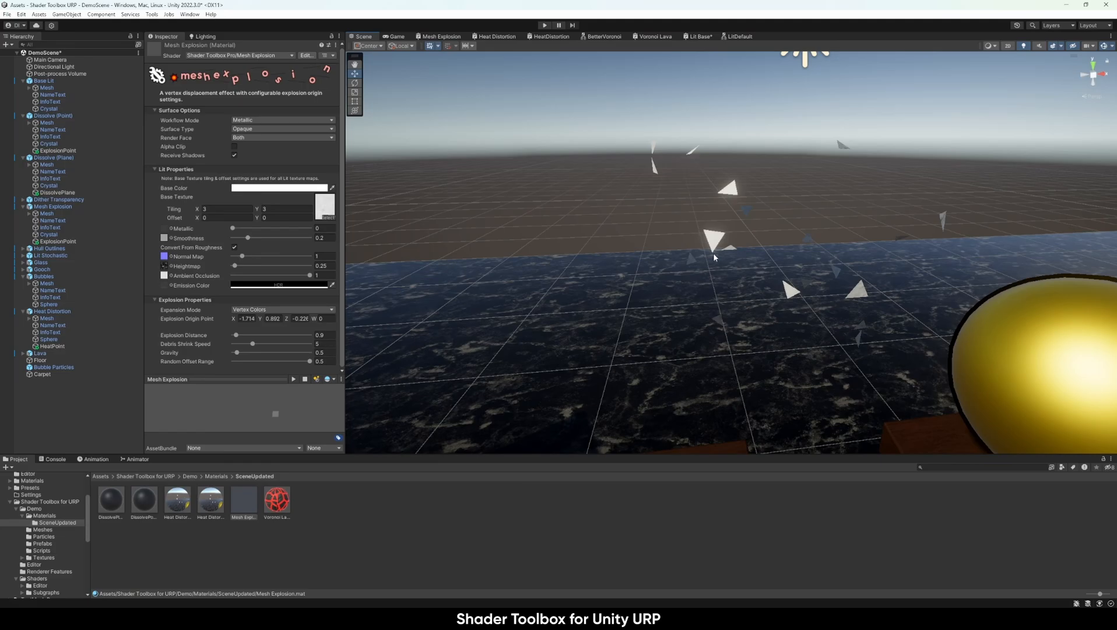
{"action": "right_click_drag", "start_coordinate": [762, 321], "coordinate": [721, 442]}
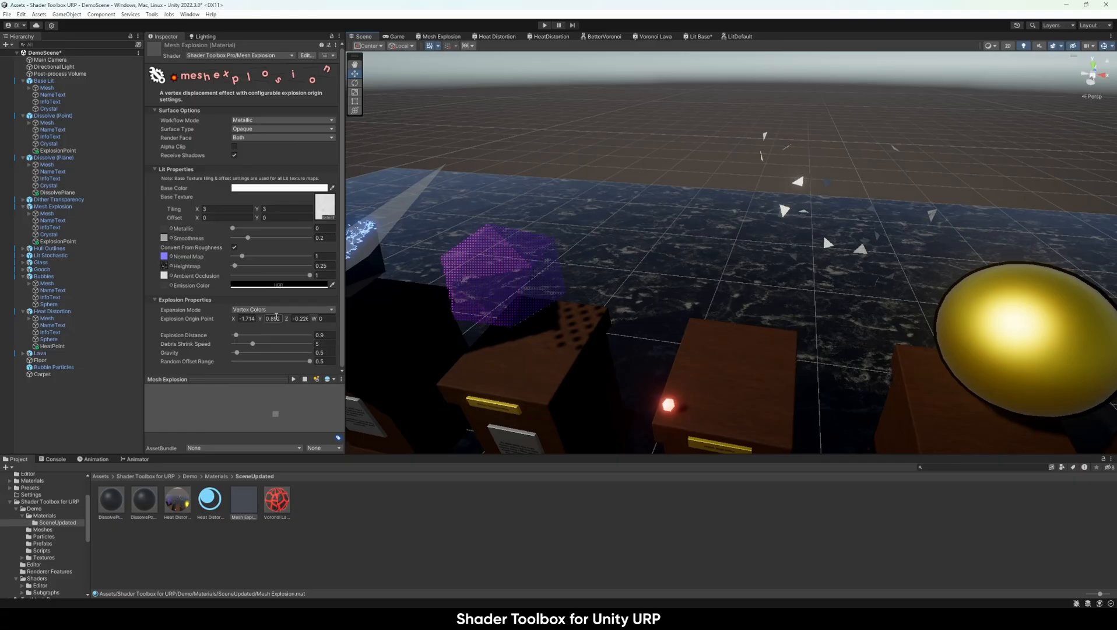
{"action": "left_click", "coordinate": [267, 309]}
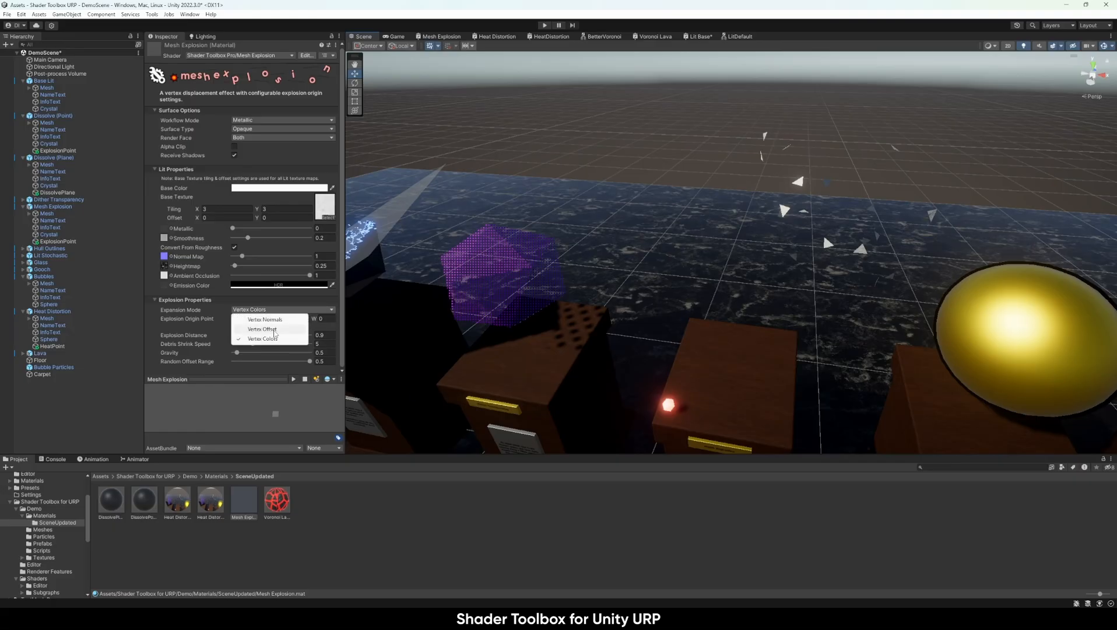
{"action": "left_click", "coordinate": [272, 330]}
{"action": "right_click_drag", "start_coordinate": [736, 349], "coordinate": [518, 314]}
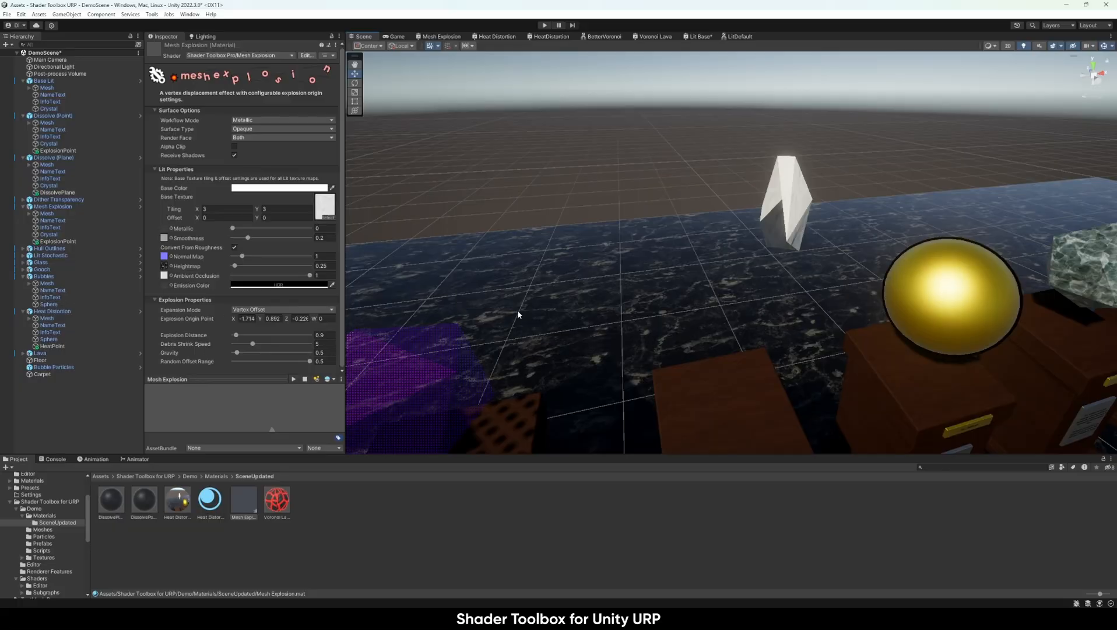
{"action": "left_click_drag", "start_coordinate": [826, 283], "coordinate": [798, 299], "text": "alt"}
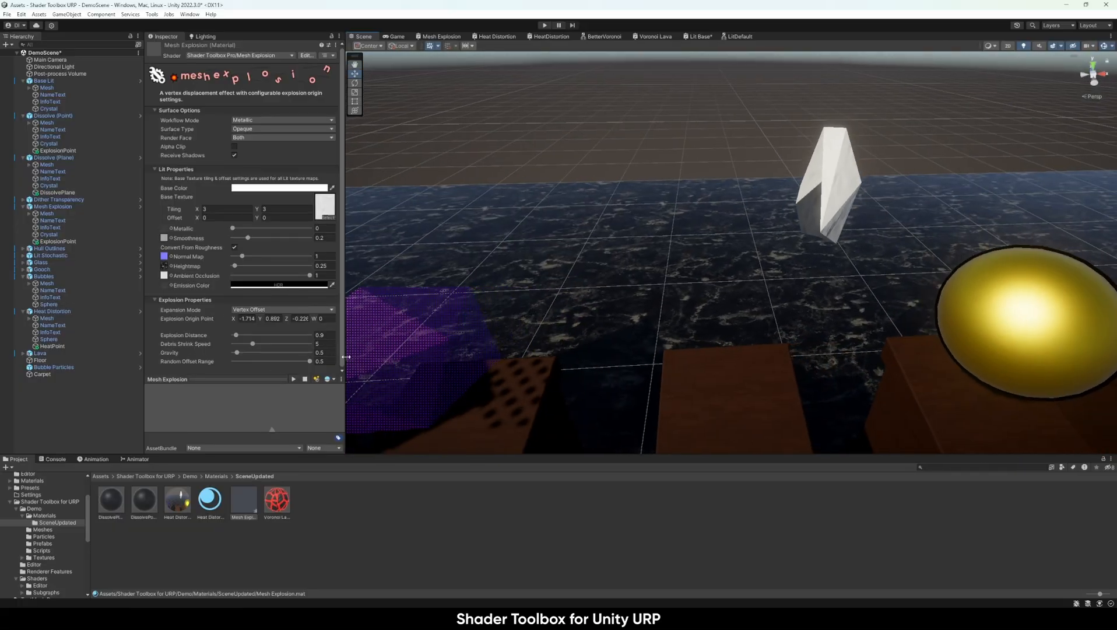
{"action": "left_click_drag", "start_coordinate": [307, 361], "coordinate": [231, 362]}
{"action": "right_click_drag", "start_coordinate": [863, 289], "coordinate": [653, 325]}
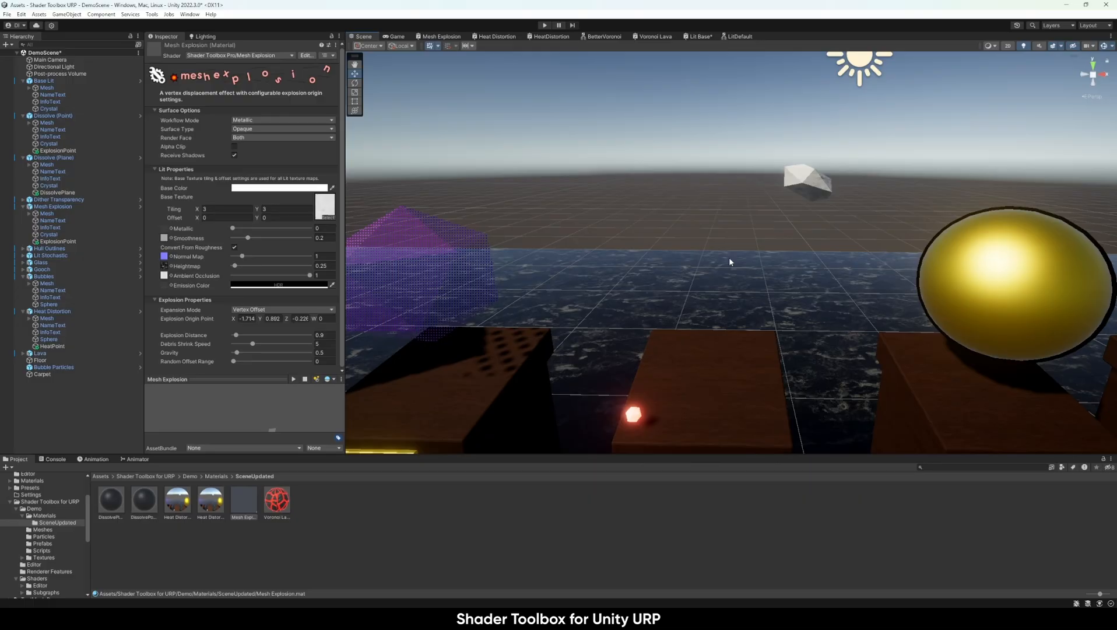
Switch the Expansion Mode to Vertex Colors and show the Shader Toolbox tool that bakes face positions to vertex colors, closing it unused
{"action": "left_click", "coordinate": [274, 309]}
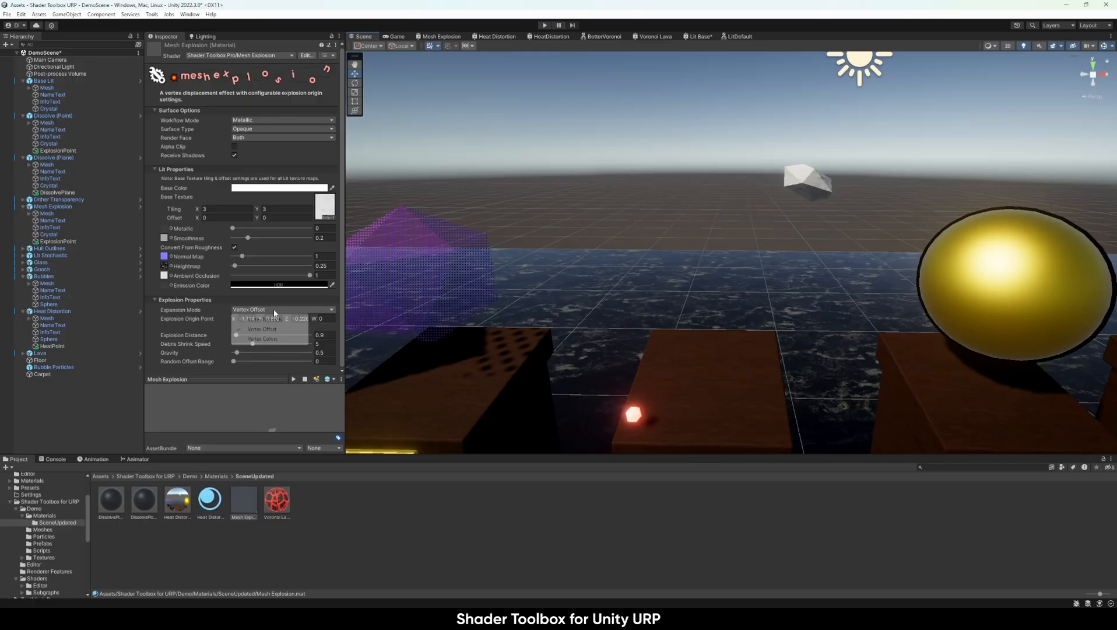
{"action": "left_click", "coordinate": [262, 339]}
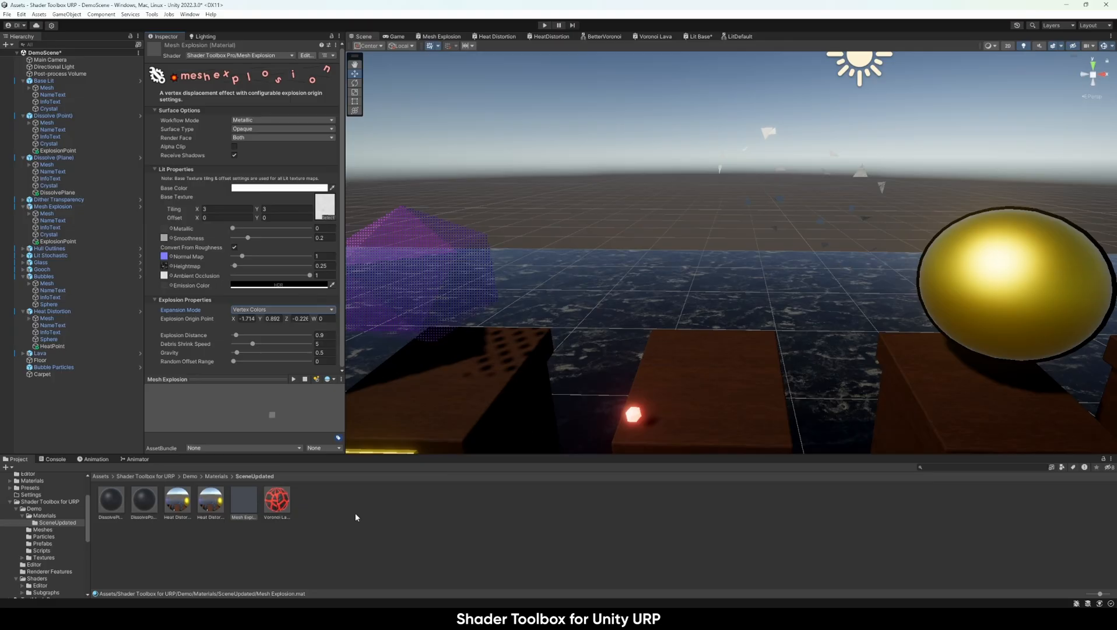
{"action": "left_click", "coordinate": [154, 15]}
{"action": "mouse_move", "coordinate": [181, 37]}
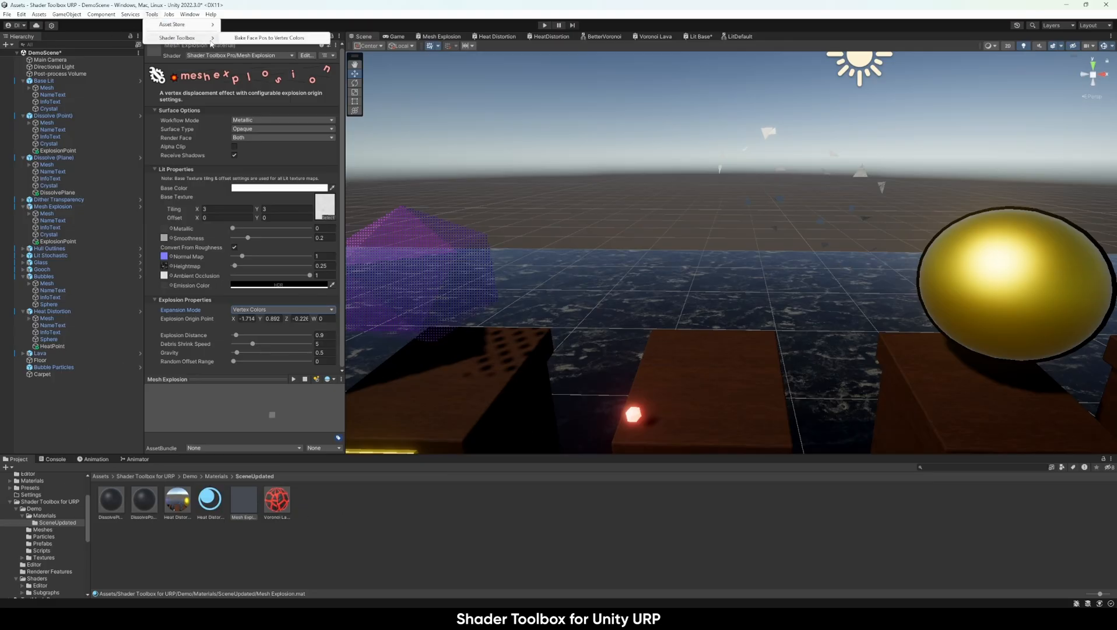
{"action": "left_click", "coordinate": [260, 39]}
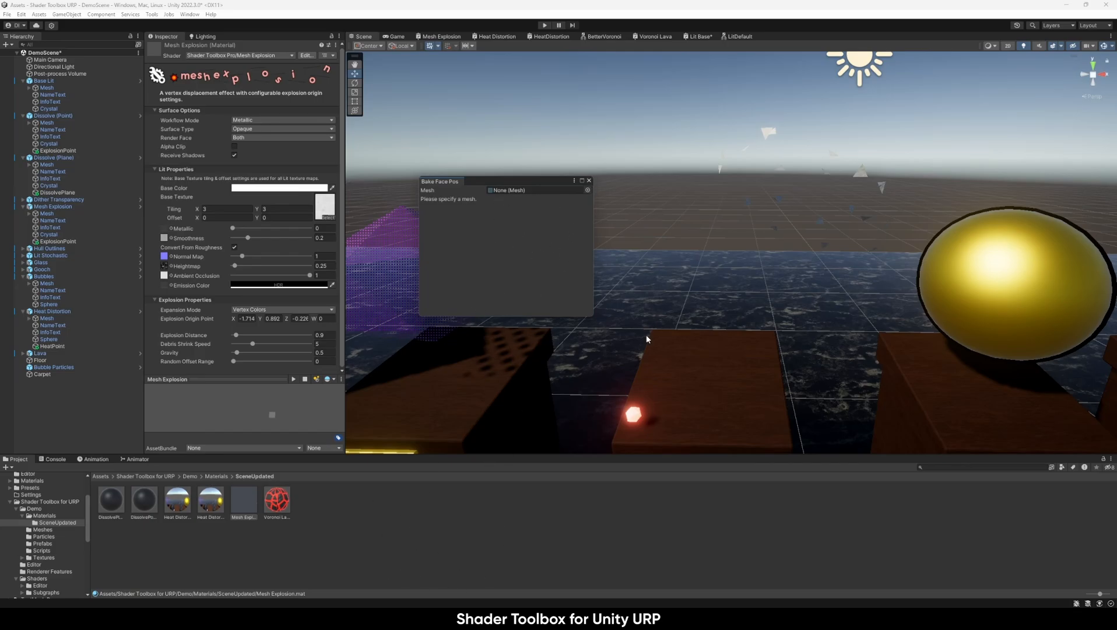
{"action": "left_click", "coordinate": [590, 180]}
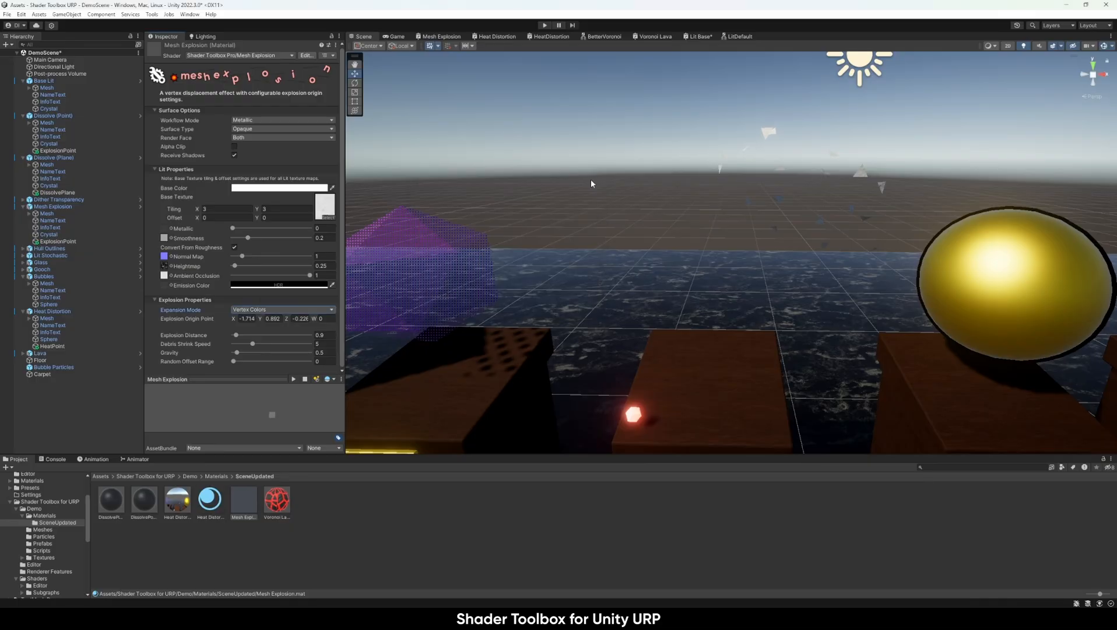
Set the Mesh Explosion material's Expansion Mode to Vertex Normals and its Explosion Distance to 0.1
{"action": "left_click", "coordinate": [284, 310]}
{"action": "left_click", "coordinate": [268, 320]}
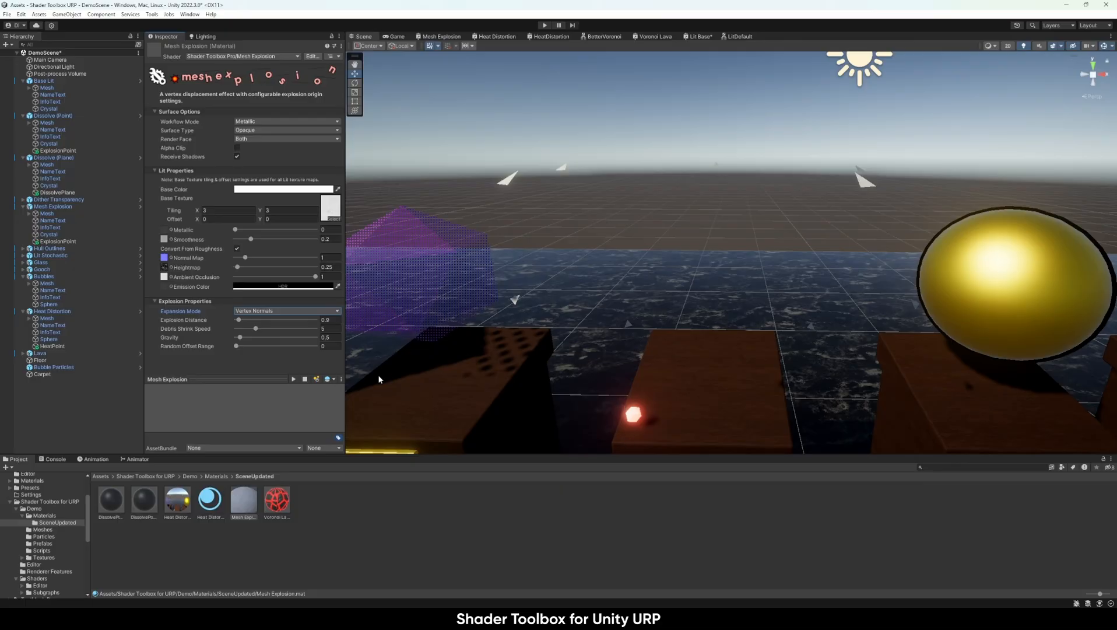
{"action": "left_click_drag", "start_coordinate": [239, 320], "coordinate": [236, 320]}
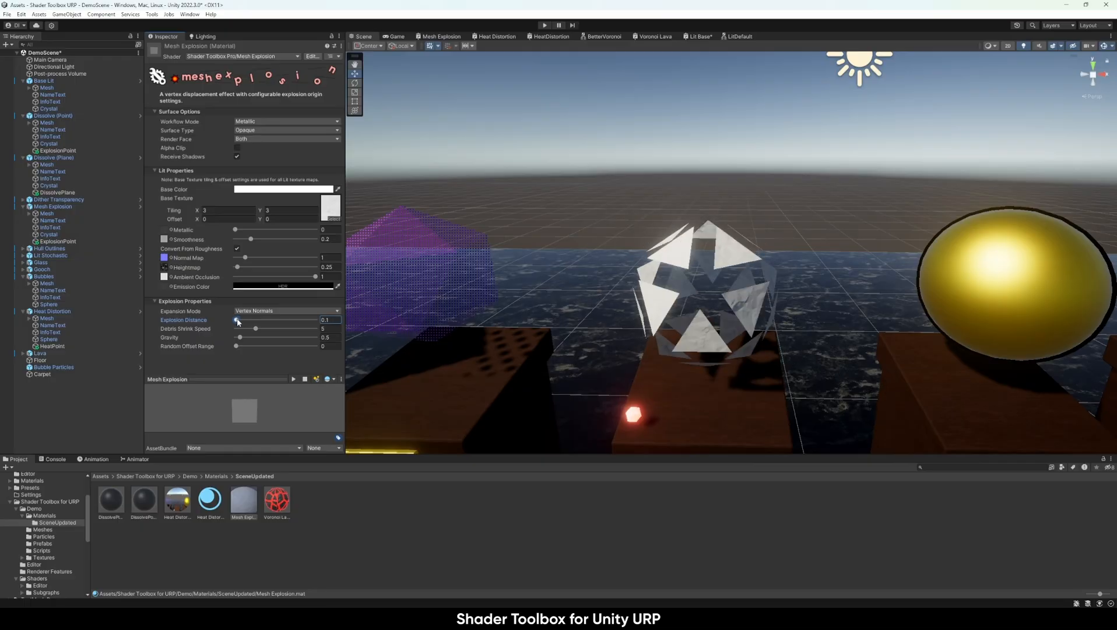
Bring the outlined gold sphere into view and show the Hull Outlines material from the Demo Materials folder
{"action": "right_click_drag", "start_coordinate": [751, 319], "coordinate": [769, 321]}
{"action": "key", "text": "d"}
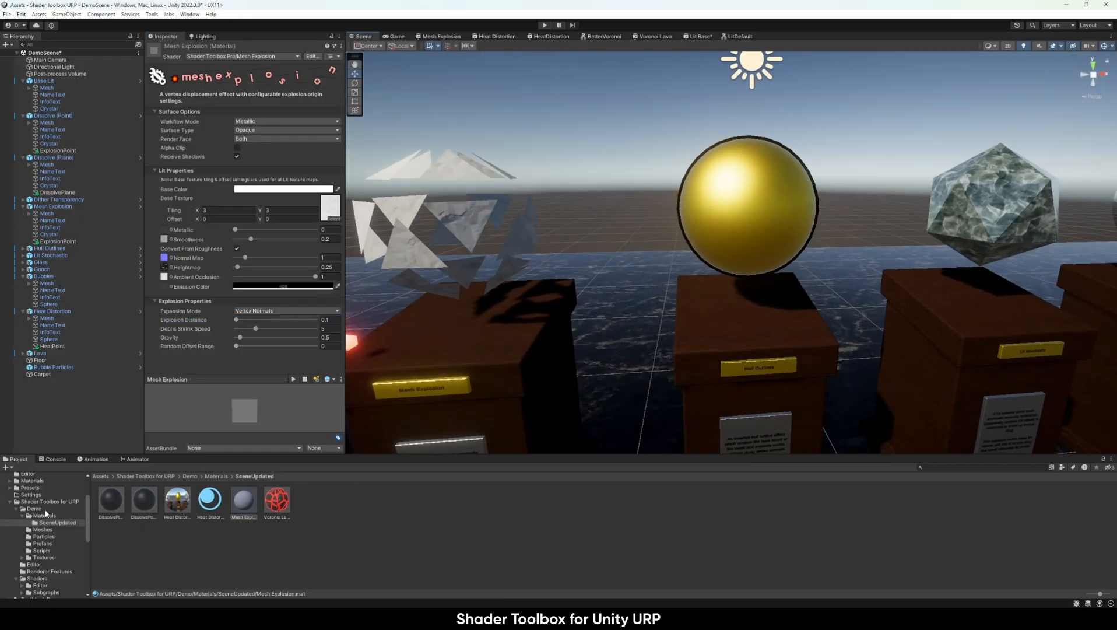
{"action": "left_click", "coordinate": [216, 475]}
{"action": "left_click", "coordinate": [415, 496]}
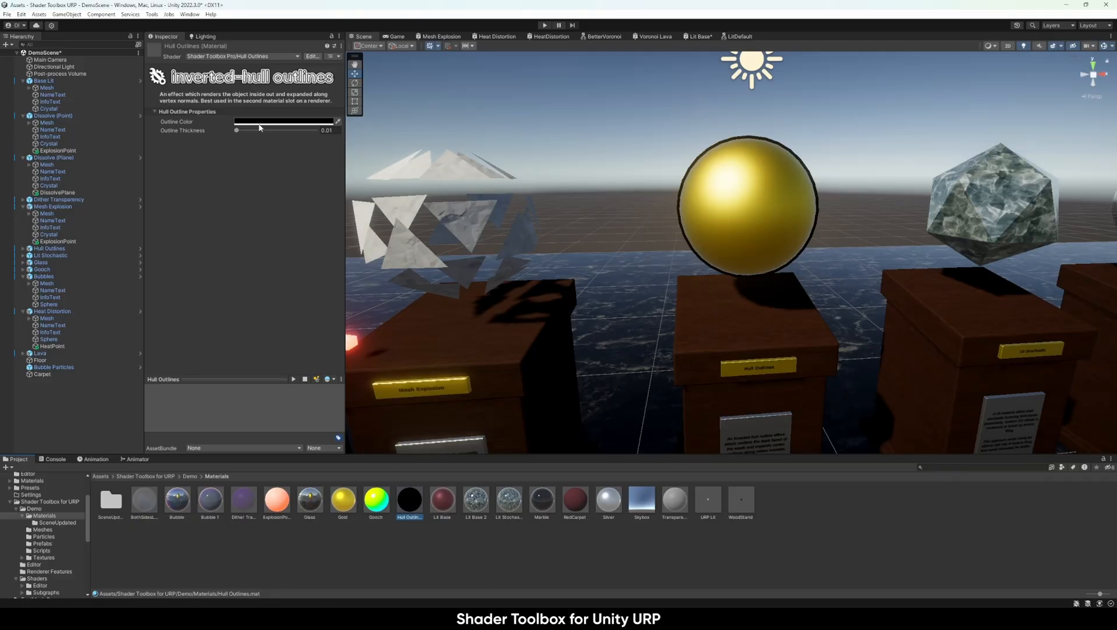
Try a magenta Outline Color (FF00AF) and a larger Outline Thickness on the Hull Outlines material
{"action": "left_click", "coordinate": [284, 121]}
{"action": "left_click", "coordinate": [333, 170]}
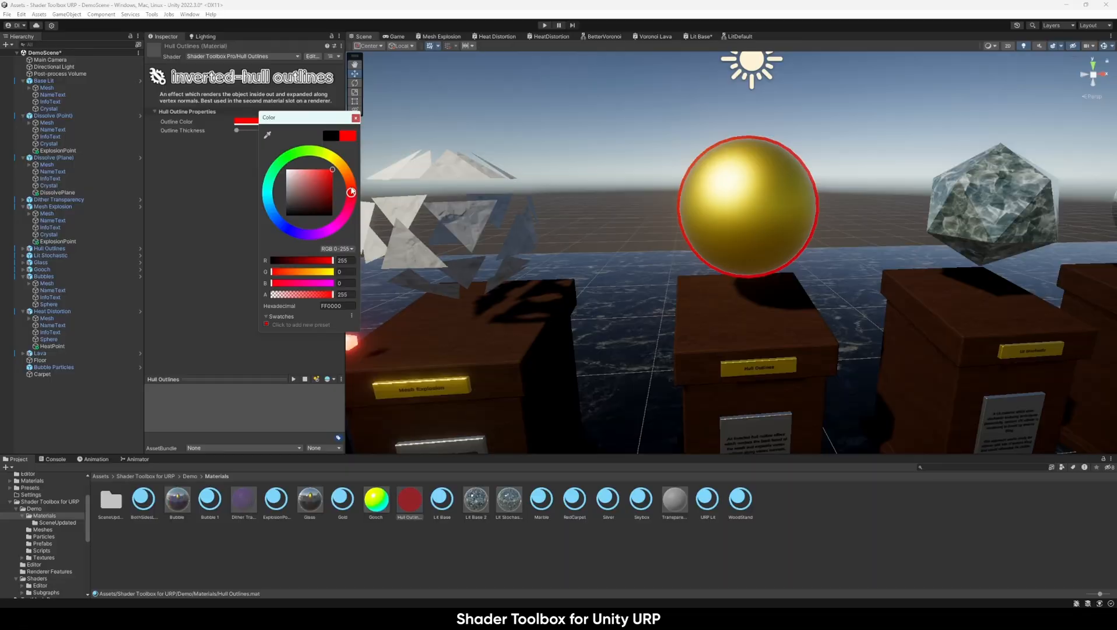
{"action": "left_click_drag", "start_coordinate": [351, 192], "coordinate": [338, 221]}
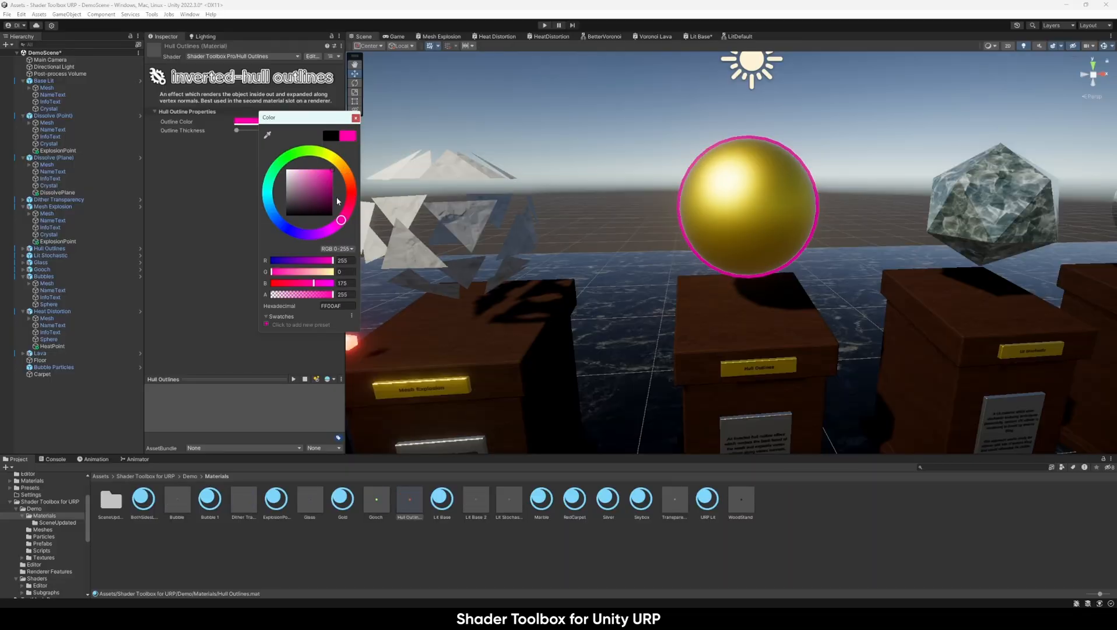
{"action": "left_click", "coordinate": [355, 117]}
{"action": "left_click_drag", "start_coordinate": [236, 130], "coordinate": [244, 134]}
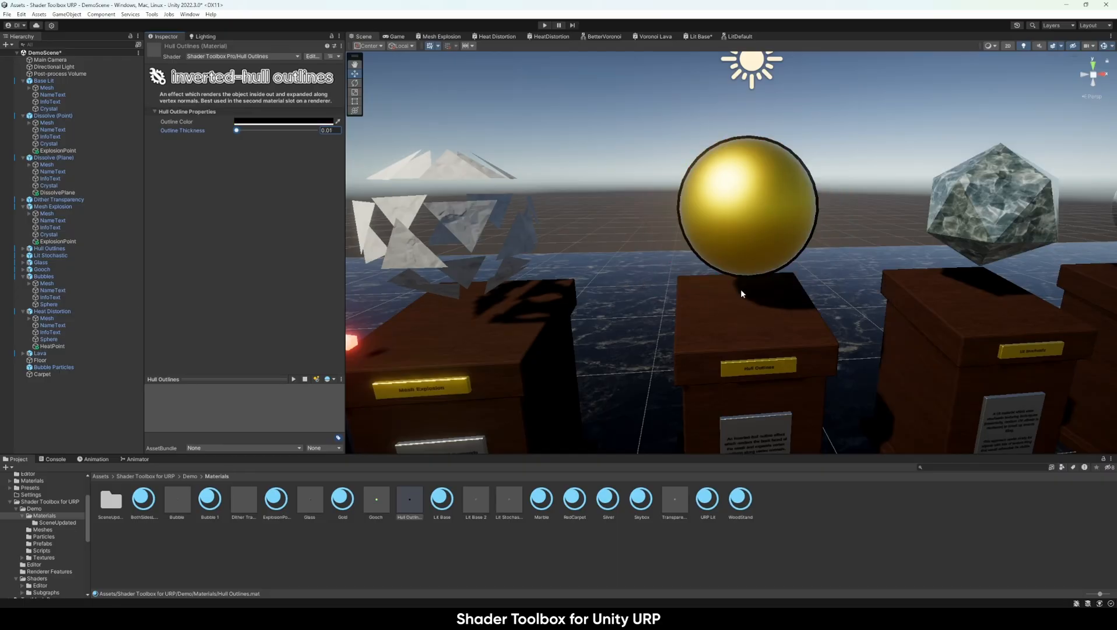
Set the Lit Base 2 material's Tiling to X 20 and Y 10 and apply it to the scene floor
{"action": "key", "text": "d"}
{"action": "right_click_drag", "start_coordinate": [740, 289], "coordinate": [751, 291]}
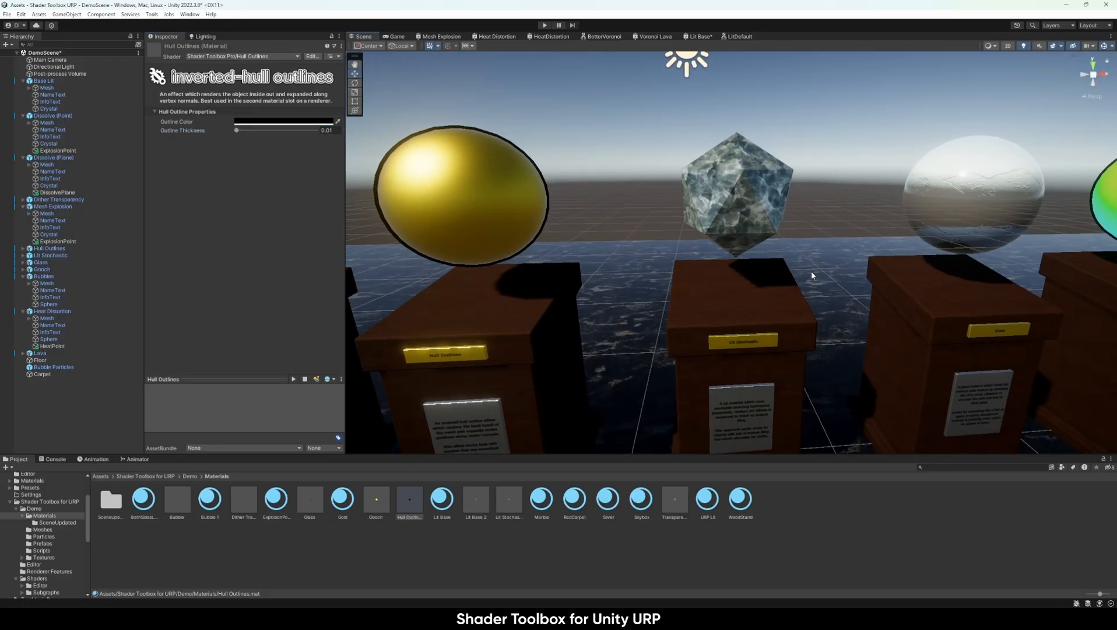
{"action": "right_click_drag", "start_coordinate": [812, 274], "coordinate": [786, 322]}
{"action": "key", "text": "s"}
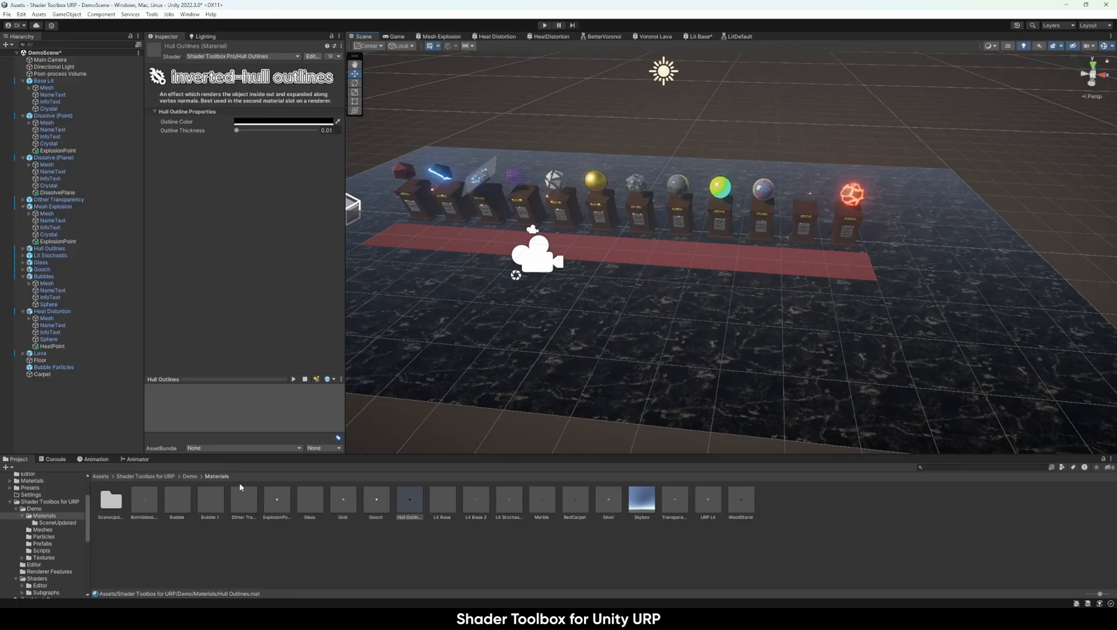
{"action": "left_click", "coordinate": [482, 495]}
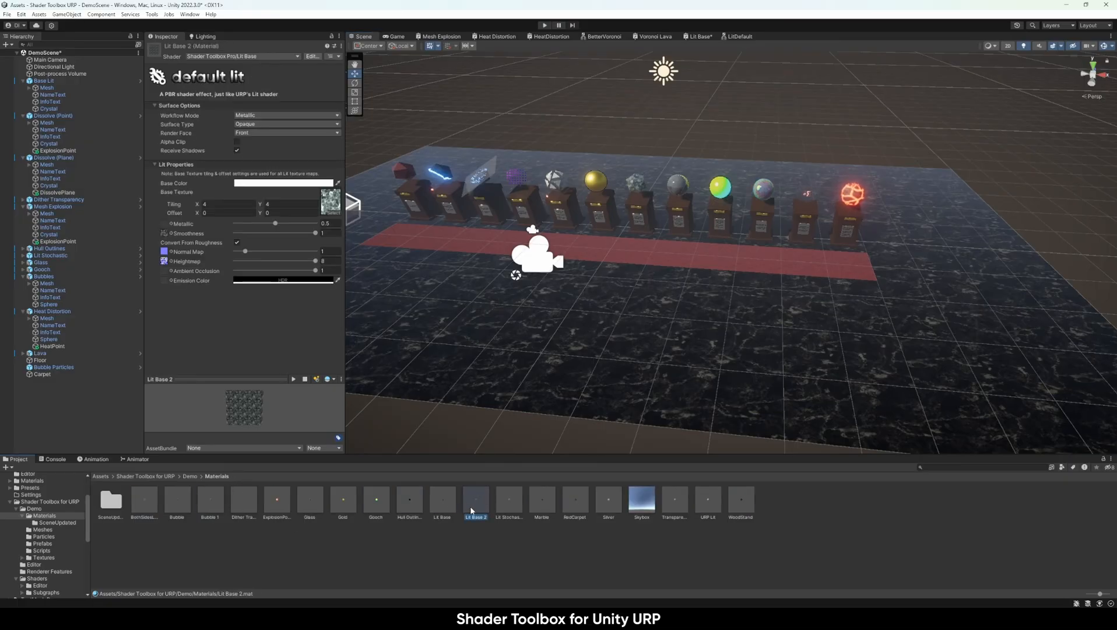
{"action": "left_click", "coordinate": [227, 205]}
{"action": "type", "text": "20"}
{"action": "key", "text": "Tab"}
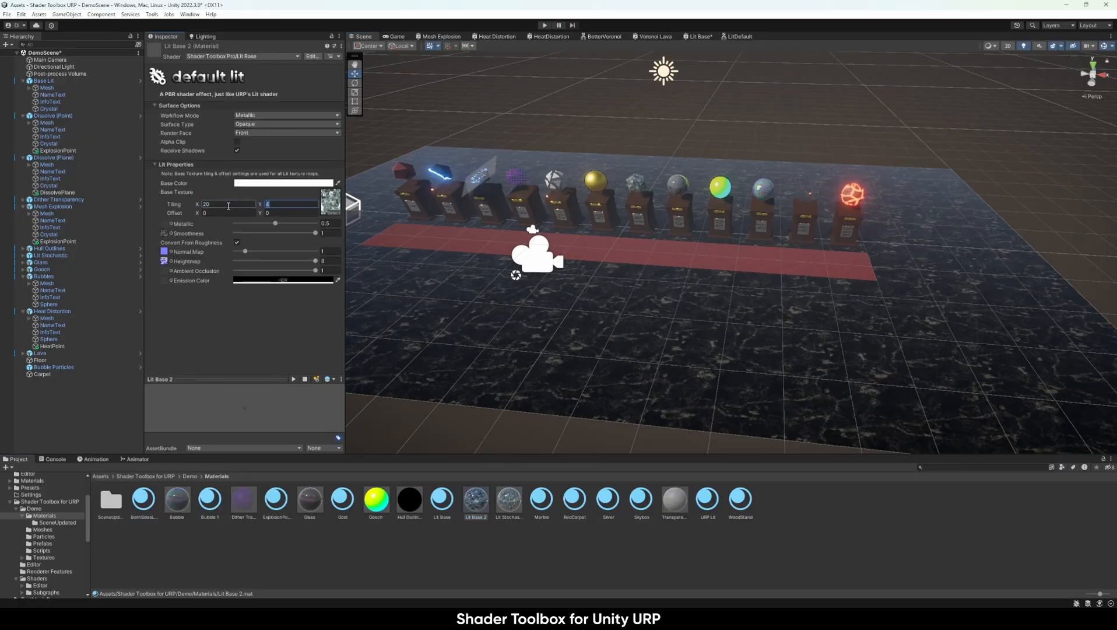
{"action": "type", "text": "10"}
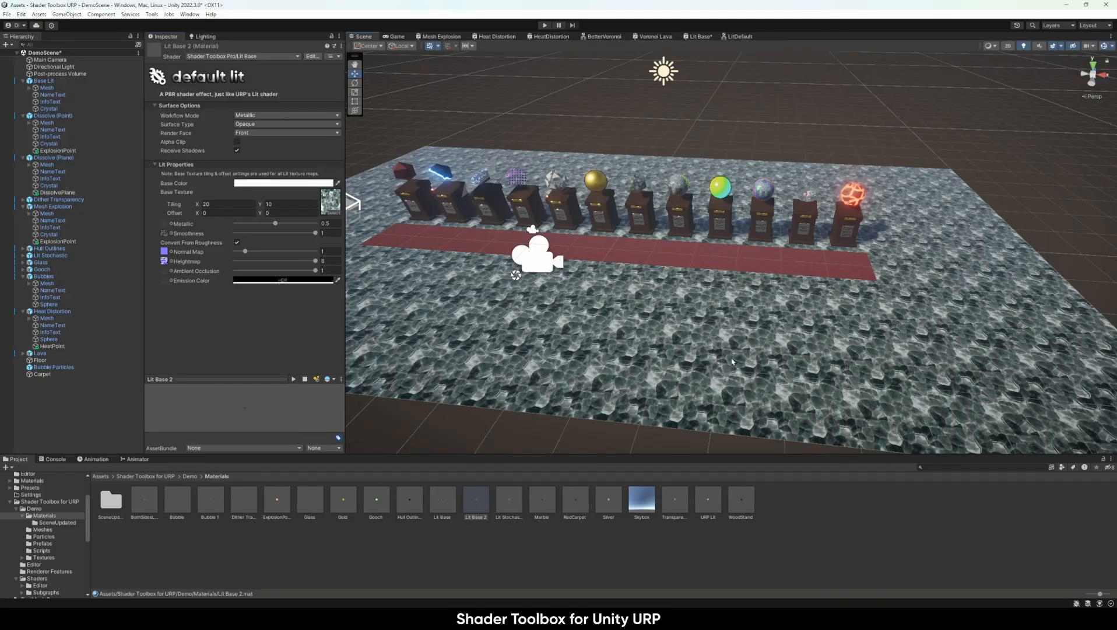
{"action": "key", "text": "Return"}
{"action": "right_click_drag", "start_coordinate": [723, 327], "coordinate": [770, 317]}
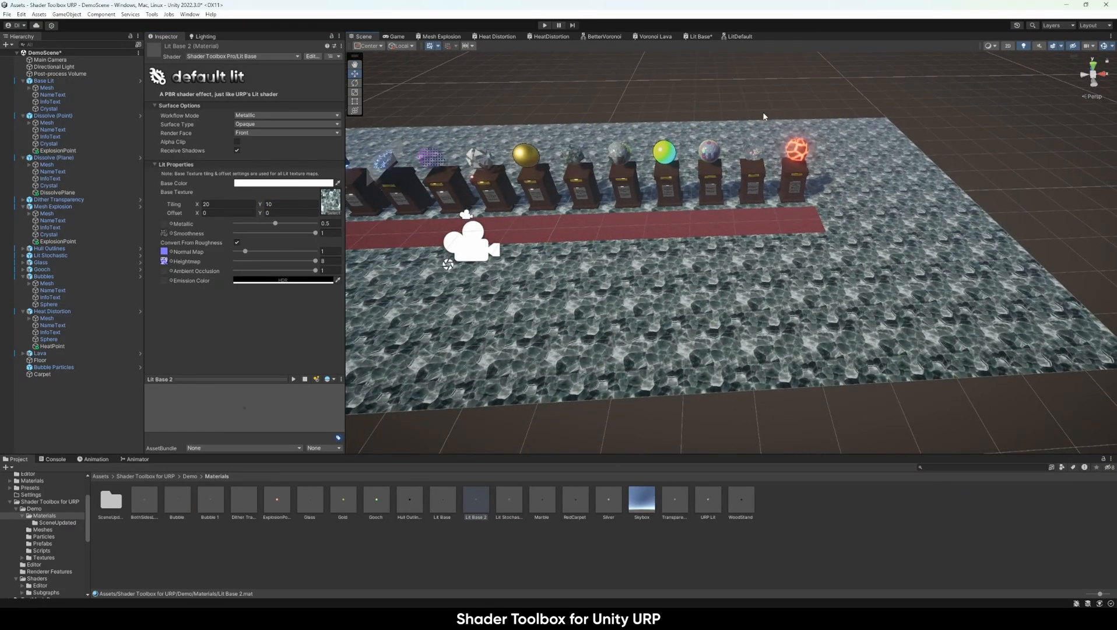
{"action": "right_click_drag", "start_coordinate": [931, 353], "coordinate": [676, 443]}
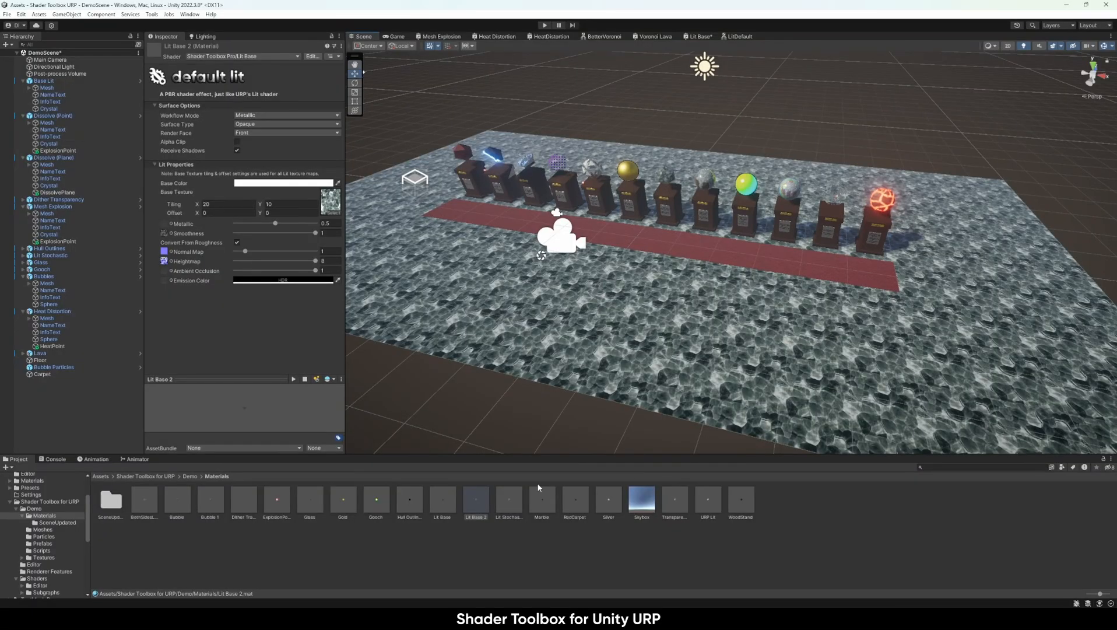
Set the Lit Stochastic material's Tiling to X 20 and Y 10 and apply it to the floor to compare the texture repetition
{"action": "left_click", "coordinate": [512, 493]}
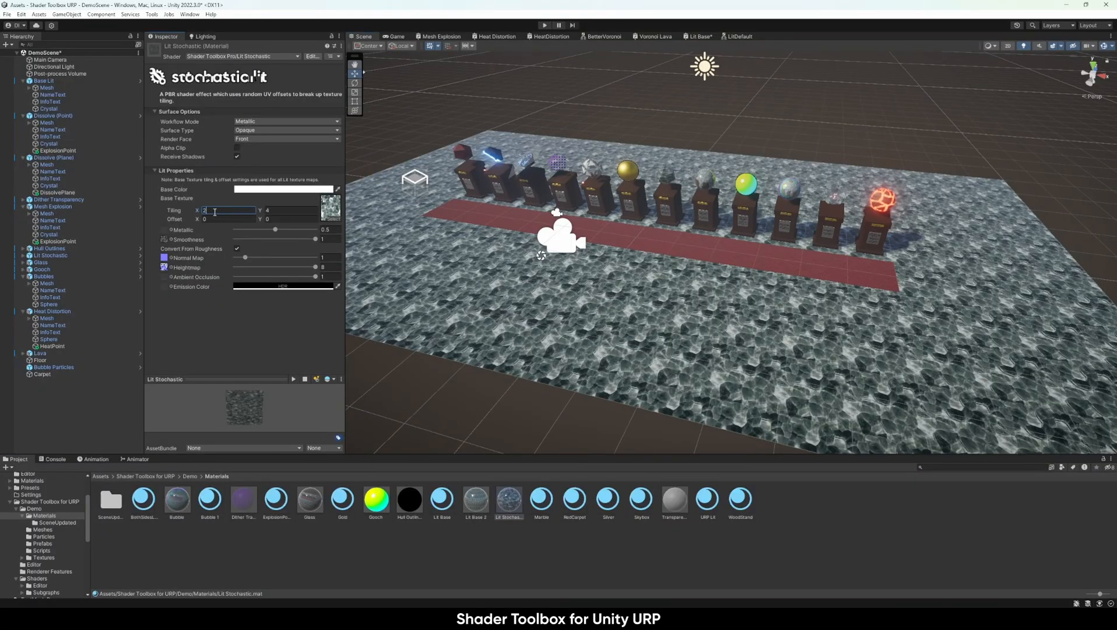
{"action": "type", "text": "0"}
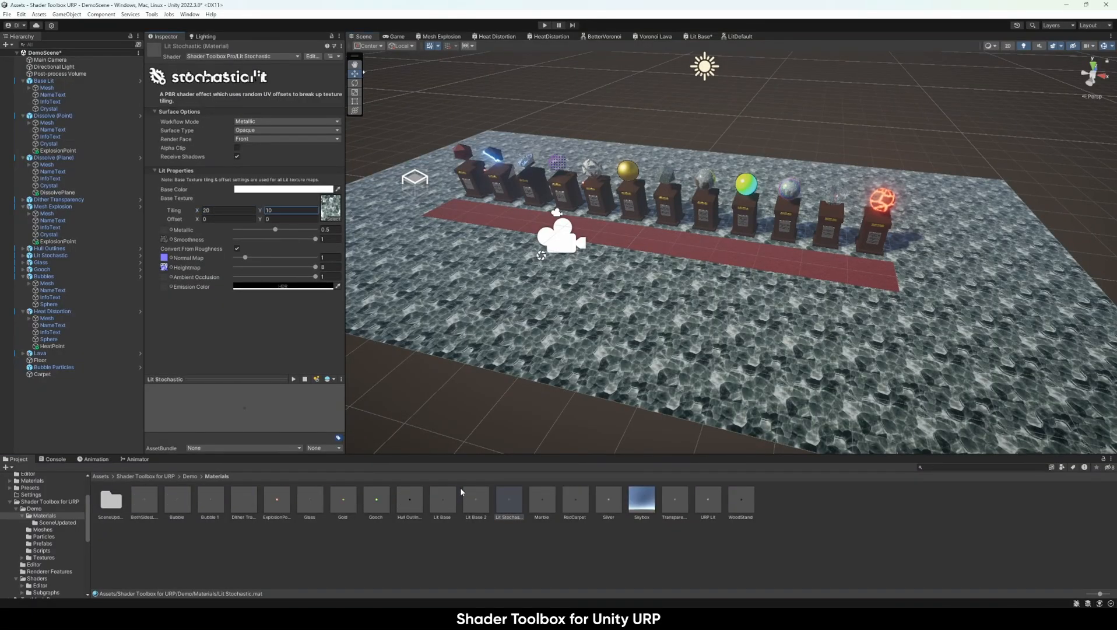
{"action": "left_click", "coordinate": [509, 499]}
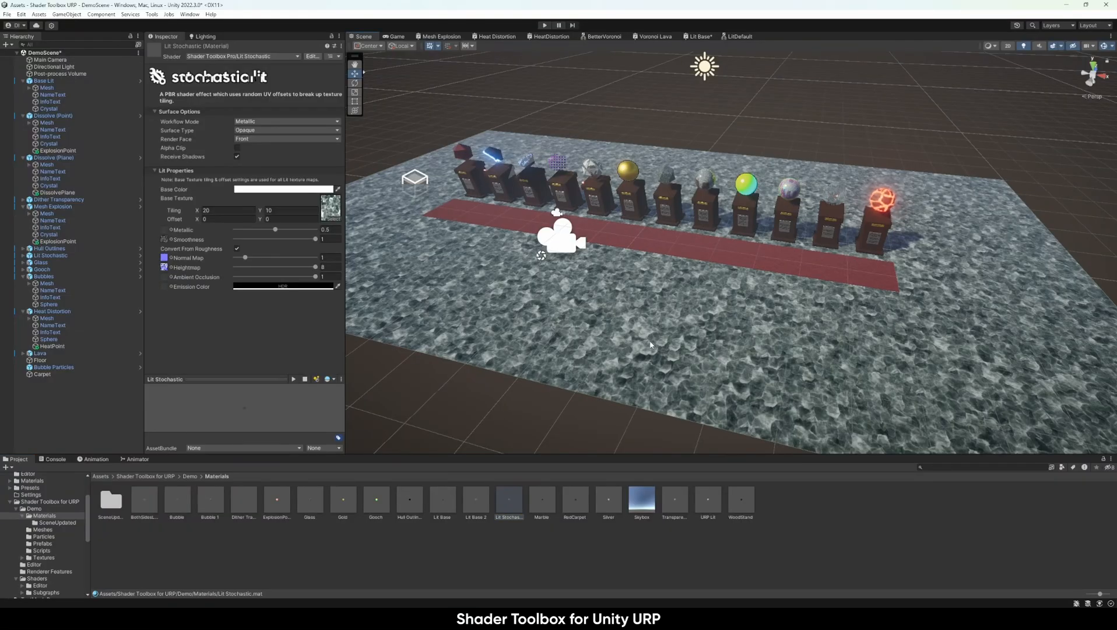
{"action": "mouse_move", "coordinate": [743, 342]}
{"action": "right_mouse_down"}
{"action": "mouse_move", "coordinate": [786, 324]}
{"action": "mouse_move", "coordinate": [732, 317]}
{"action": "mouse_move", "coordinate": [732, 294]}
{"action": "mouse_move", "coordinate": [740, 344]}
{"action": "mouse_move", "coordinate": [735, 329]}
{"action": "right_mouse_up"}
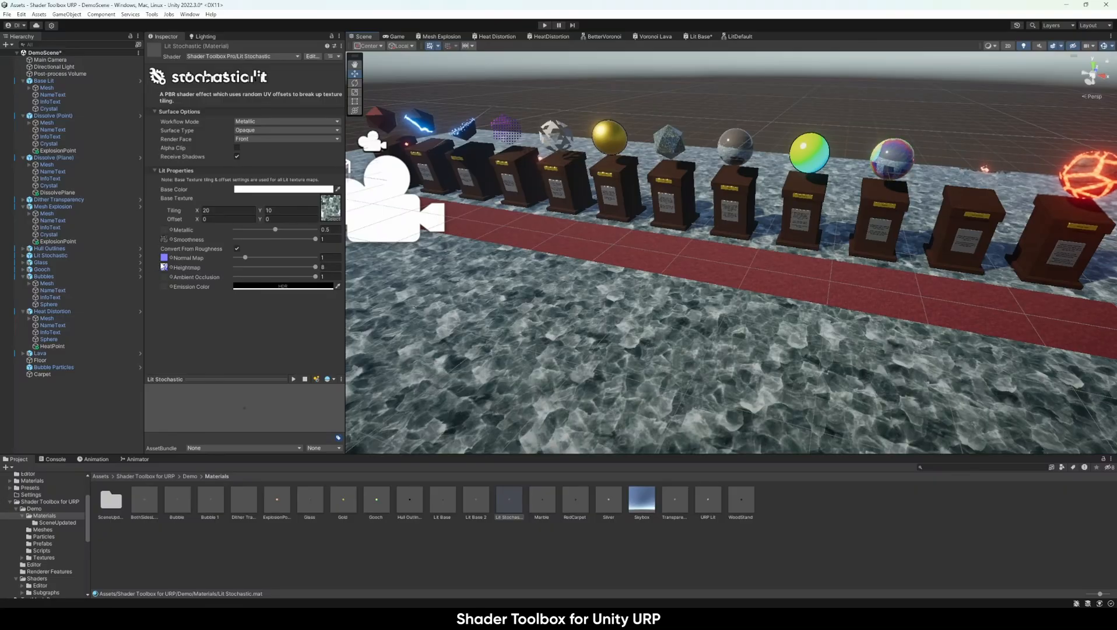
{"action": "right_click_drag", "start_coordinate": [781, 359], "coordinate": [784, 316]}
{"action": "key", "text": "w"}
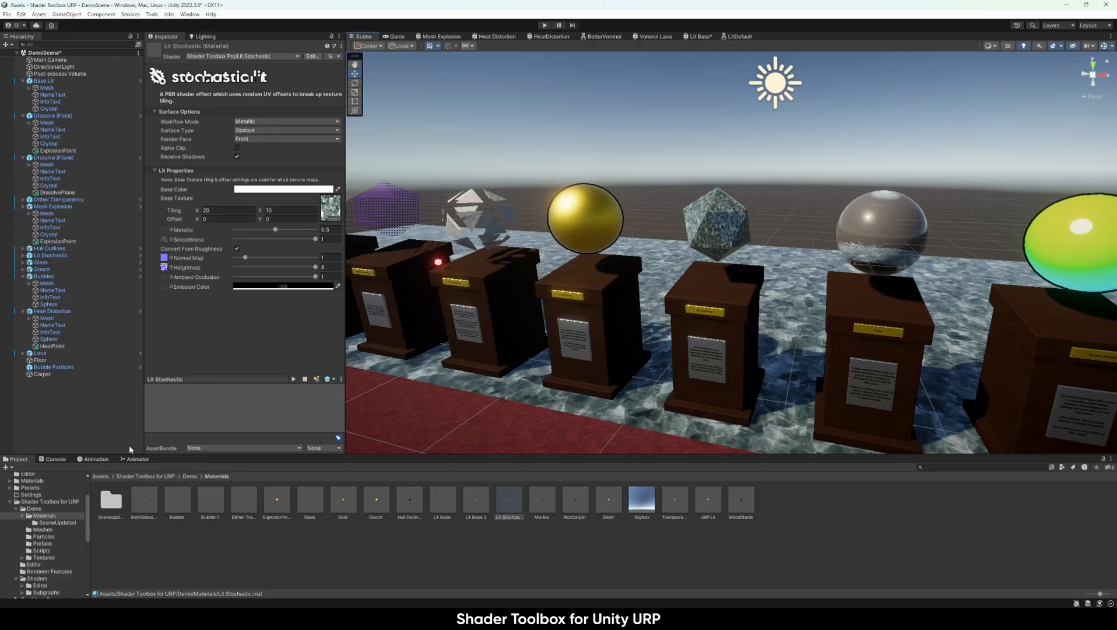
Show the Sample Stochastic subgraph in the Shaders Subgraphs folder and return to the Demo Materials folder
{"action": "scroll", "coordinate": [50, 566], "scroll_direction": "down", "scroll_amount": 3}
{"action": "left_click", "coordinate": [46, 539]}
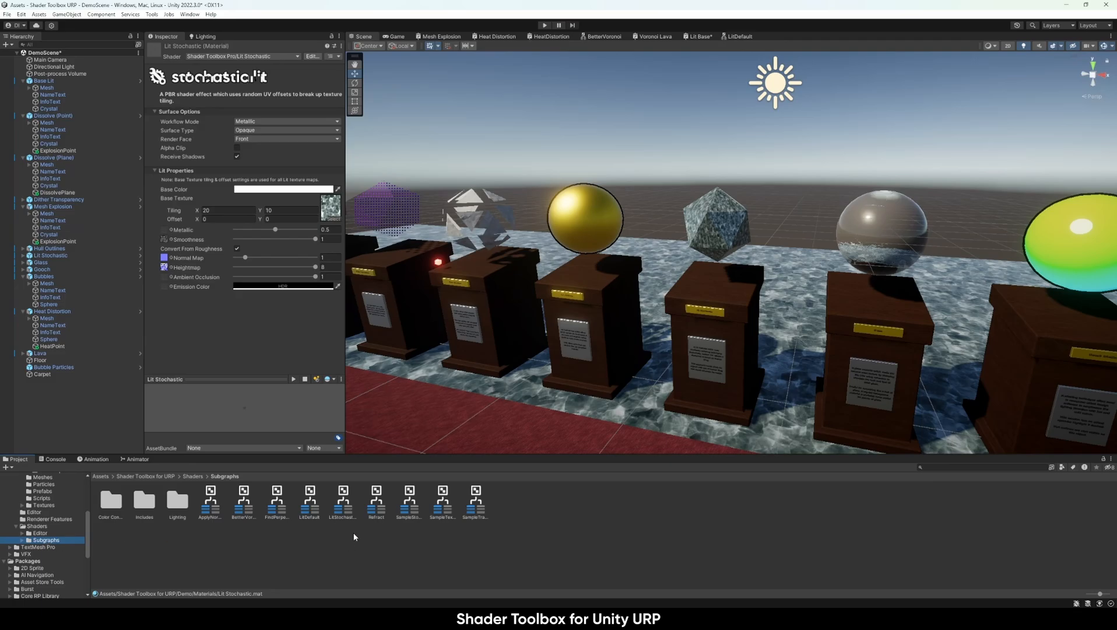
{"action": "left_click", "coordinate": [410, 498]}
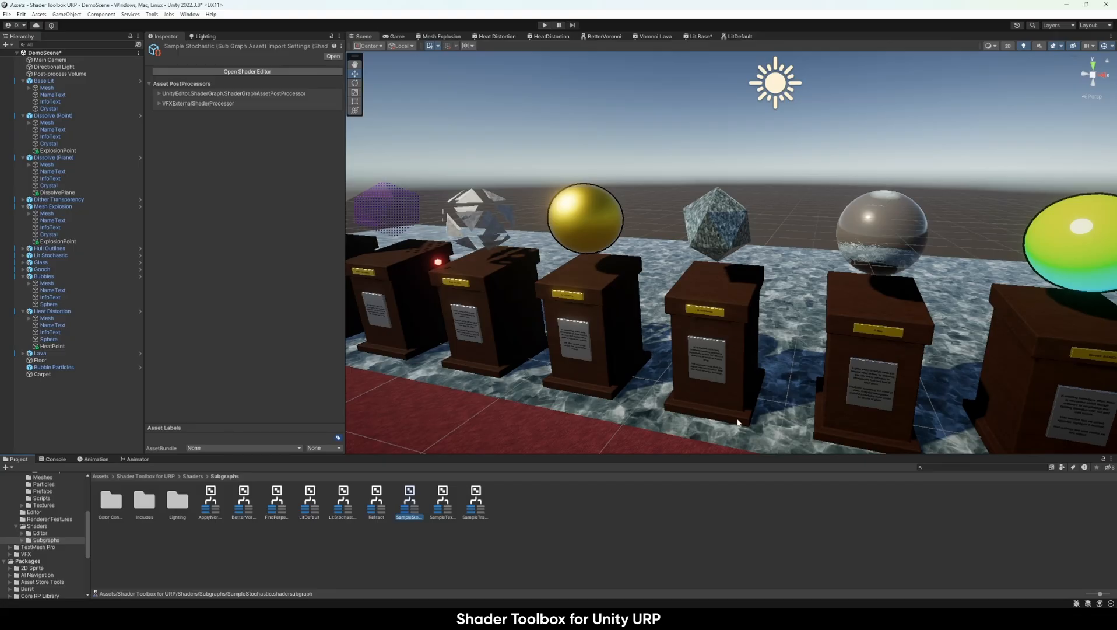
{"action": "scroll", "coordinate": [50, 524], "scroll_direction": "up", "scroll_amount": 3}
{"action": "left_click", "coordinate": [49, 516]}
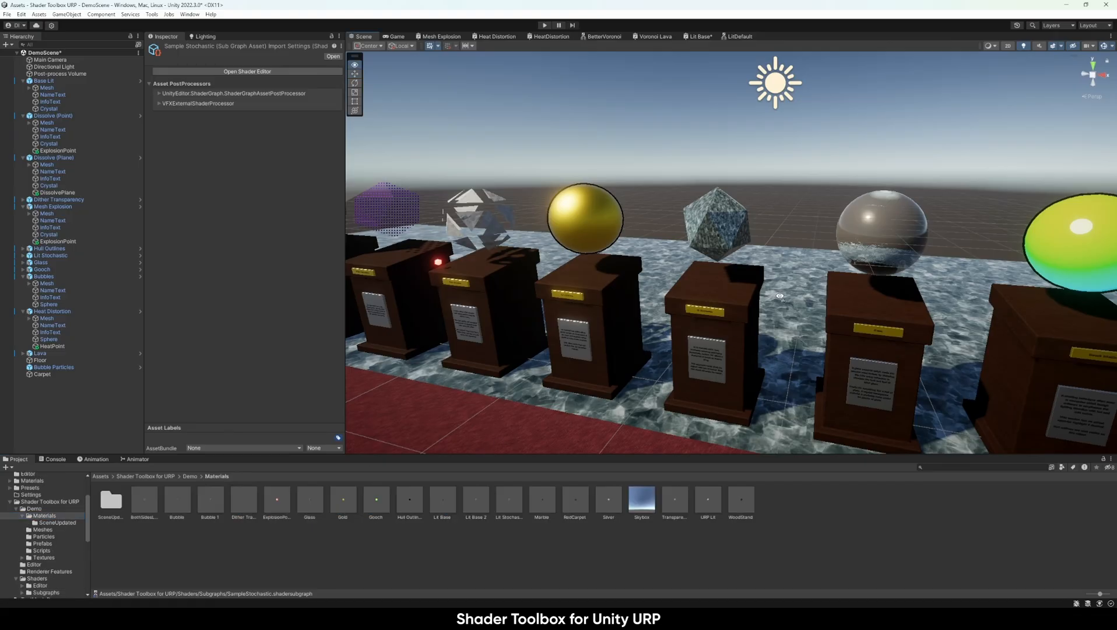
Undo the floor material assignments and the Lit Stochastic tiling change
{"action": "scroll", "coordinate": [753, 355], "scroll_direction": "up", "scroll_amount": 3}
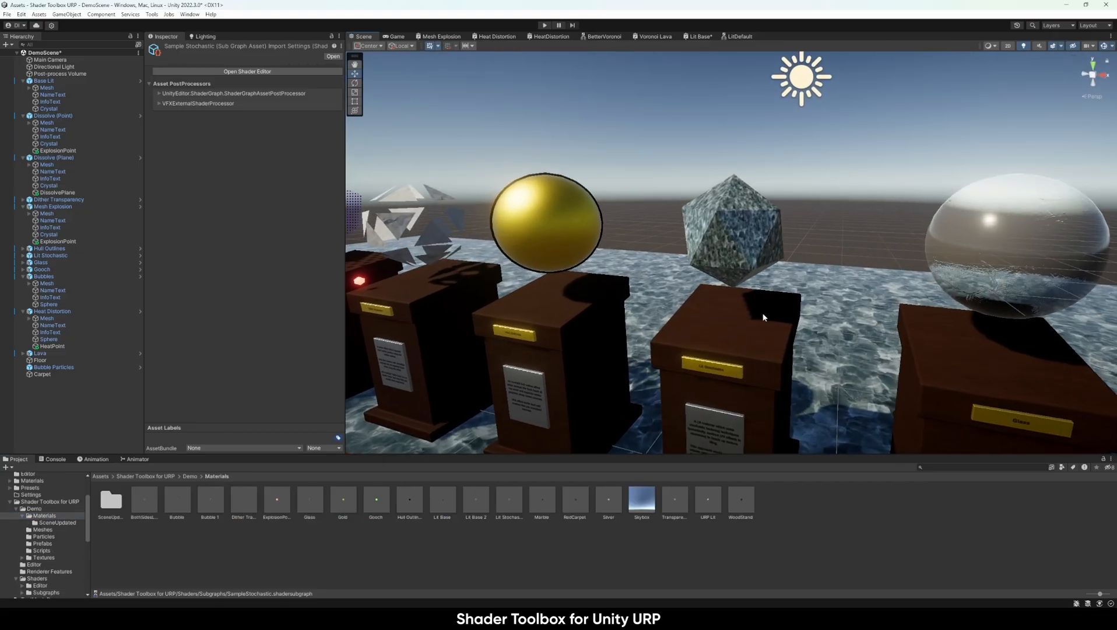
{"action": "scroll", "coordinate": [746, 326], "scroll_direction": "down", "scroll_amount": 3}
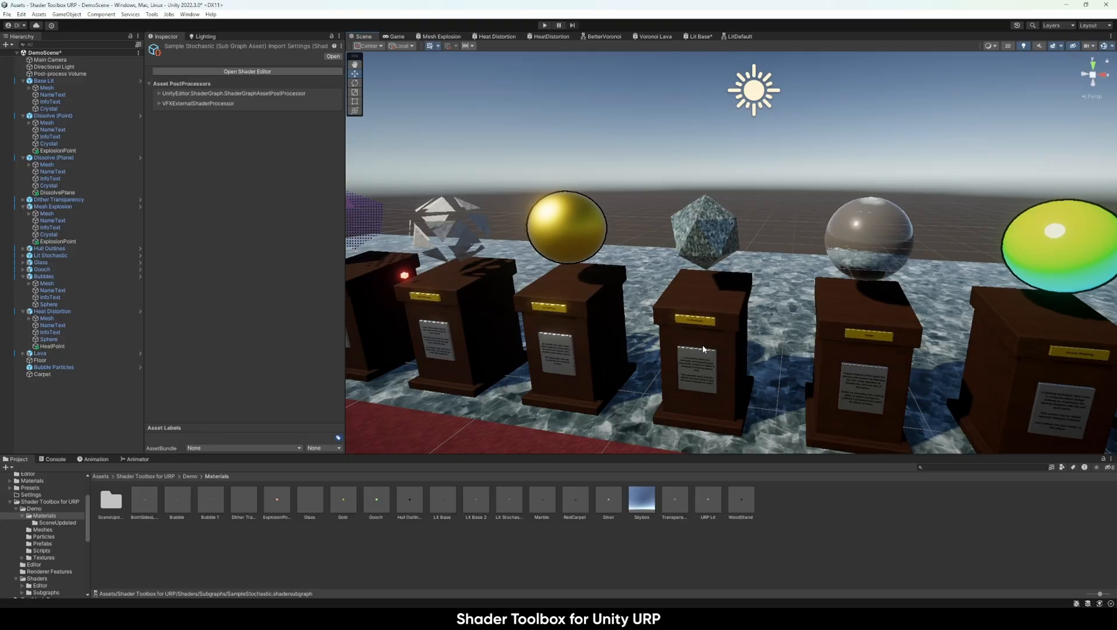
{"action": "key", "text": "ctrl+z"}
{"action": "key", "text": "ctrl+z"}
{"action": "key", "text": "ctrl+z"}
{"action": "key", "text": "ctrl+z"}
{"action": "key", "text": "ctrl+z"}
{"action": "key", "text": "ctrl+z"}
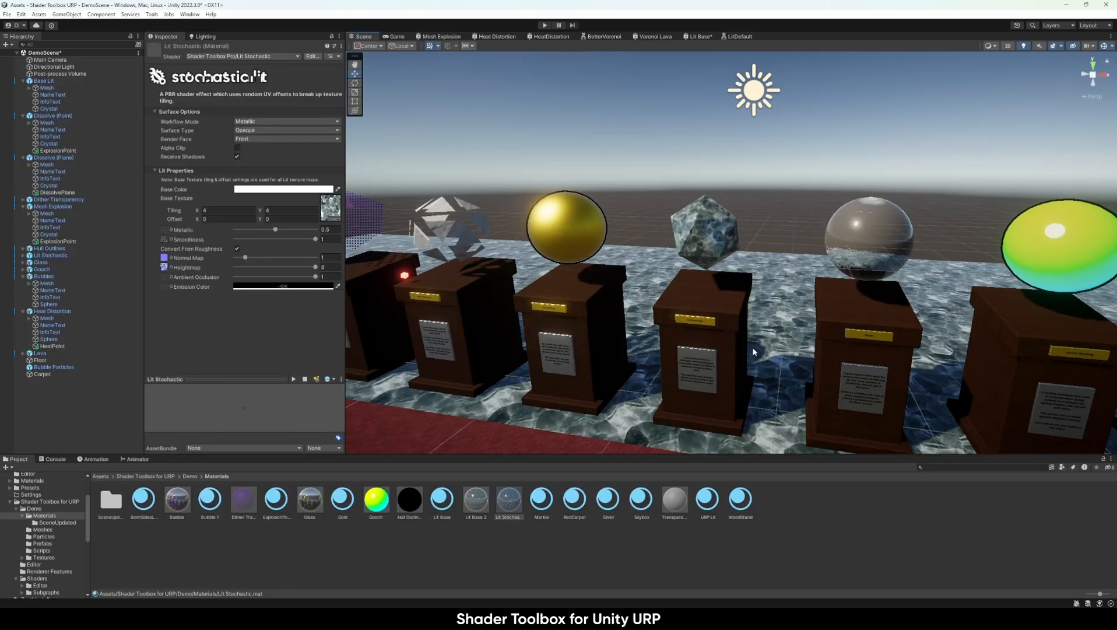
Set the Glass material's Refractive Index to 11.2, and test its Glass Strength at 0 before returning it to 1
{"action": "key", "text": "w"}
{"action": "right_click_drag", "start_coordinate": [768, 318], "coordinate": [822, 313]}
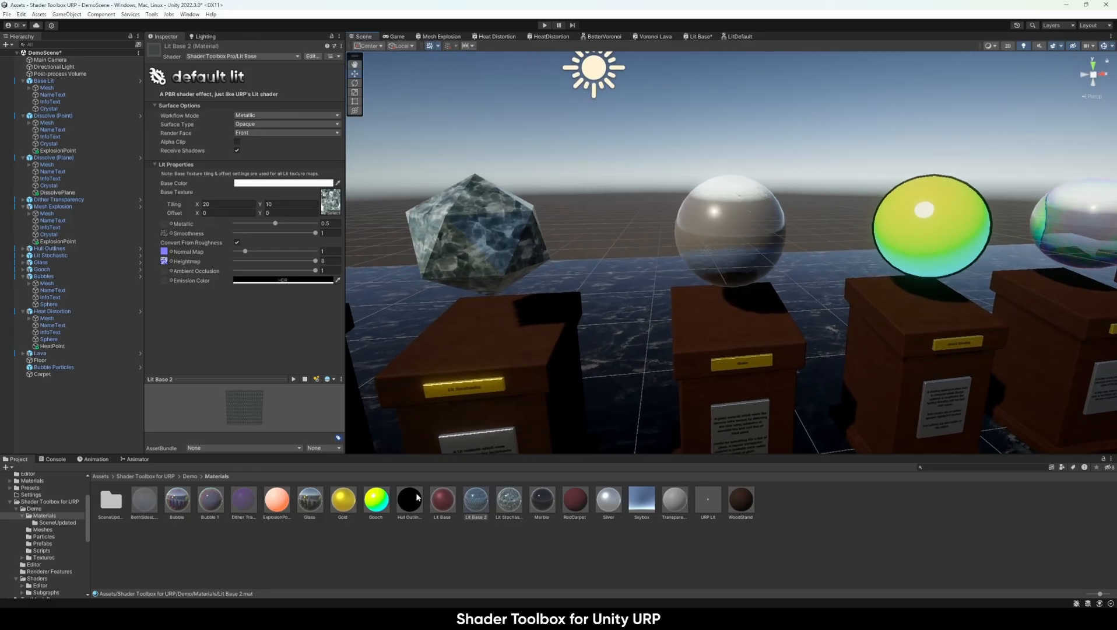
{"action": "left_click", "coordinate": [309, 500]}
{"action": "key", "text": "w"}
{"action": "right_click_drag", "start_coordinate": [721, 210], "coordinate": [725, 251]}
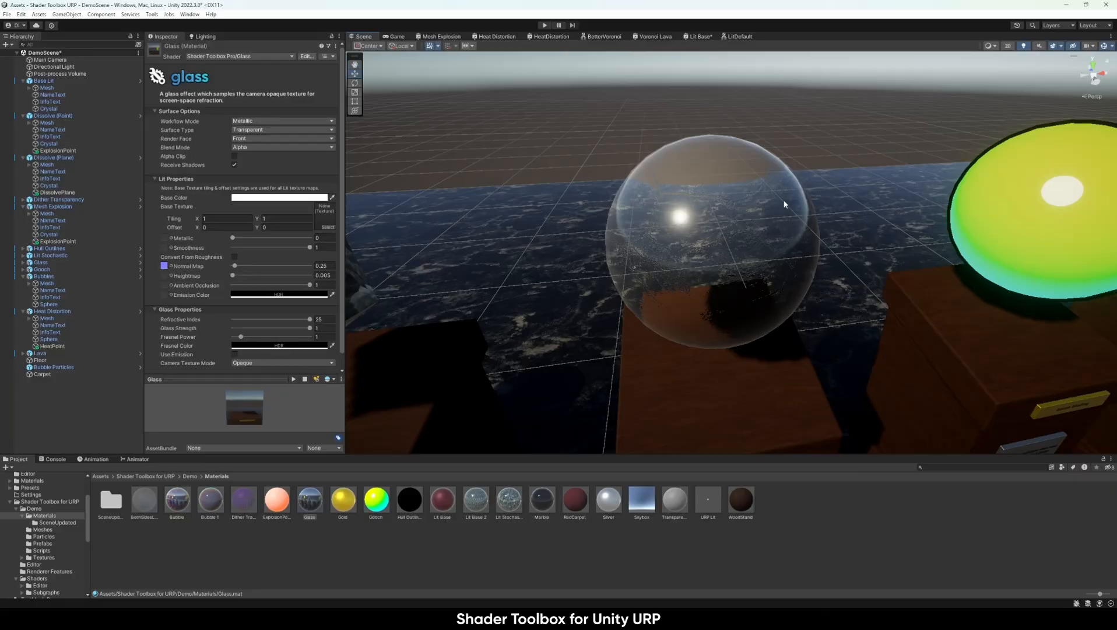
{"action": "scroll", "coordinate": [189, 277], "scroll_direction": "down", "scroll_amount": 1}
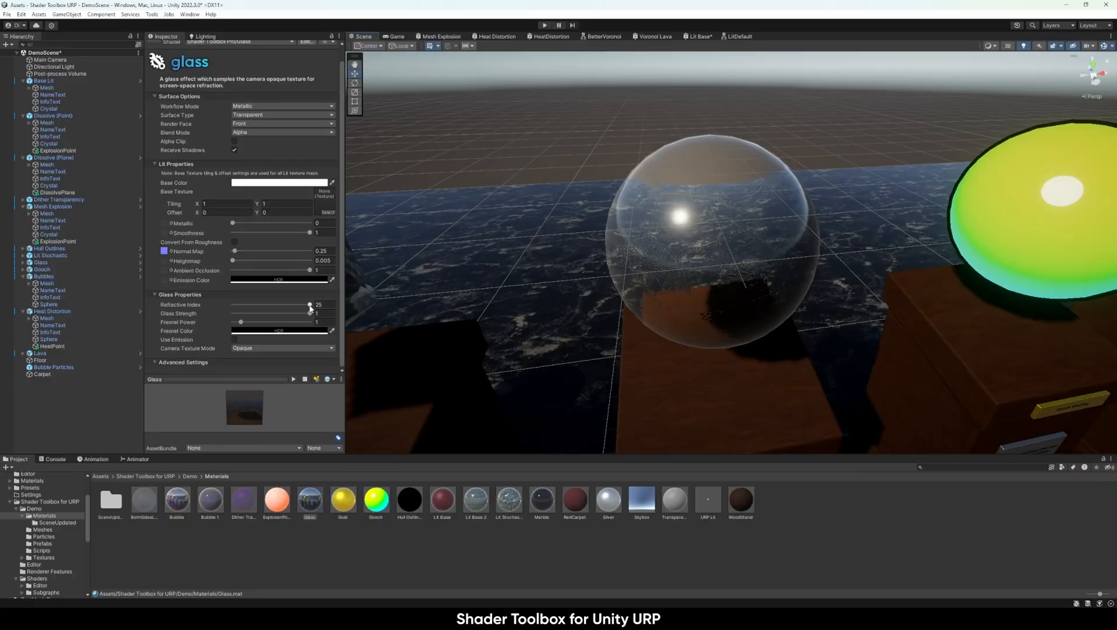
{"action": "left_click_drag", "start_coordinate": [311, 307], "coordinate": [265, 305]}
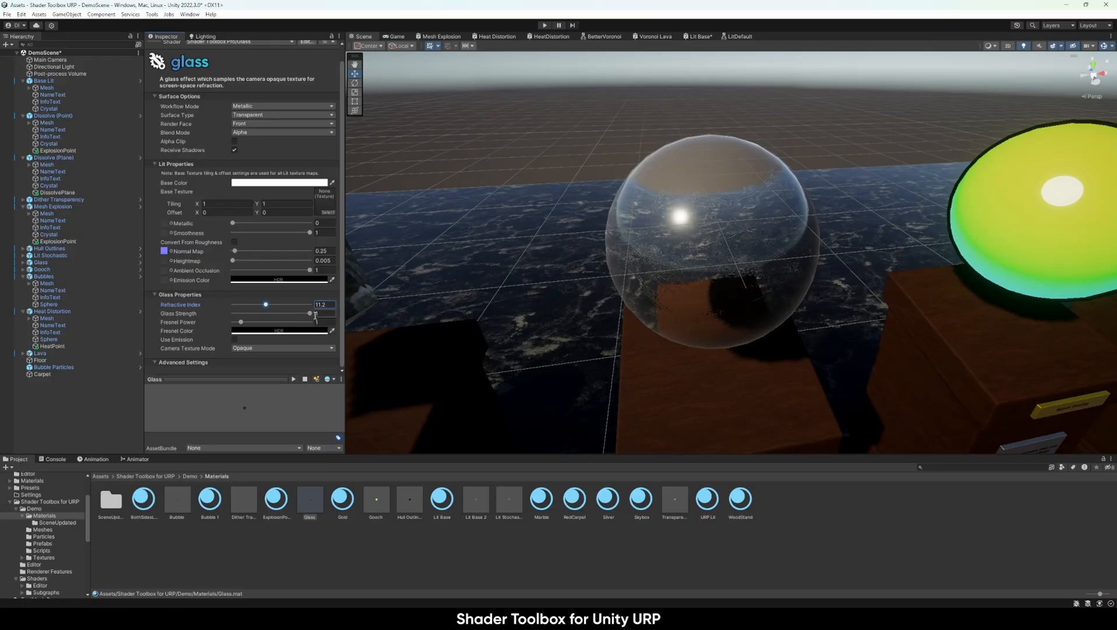
{"action": "left_click_drag", "start_coordinate": [310, 313], "coordinate": [229, 315]}
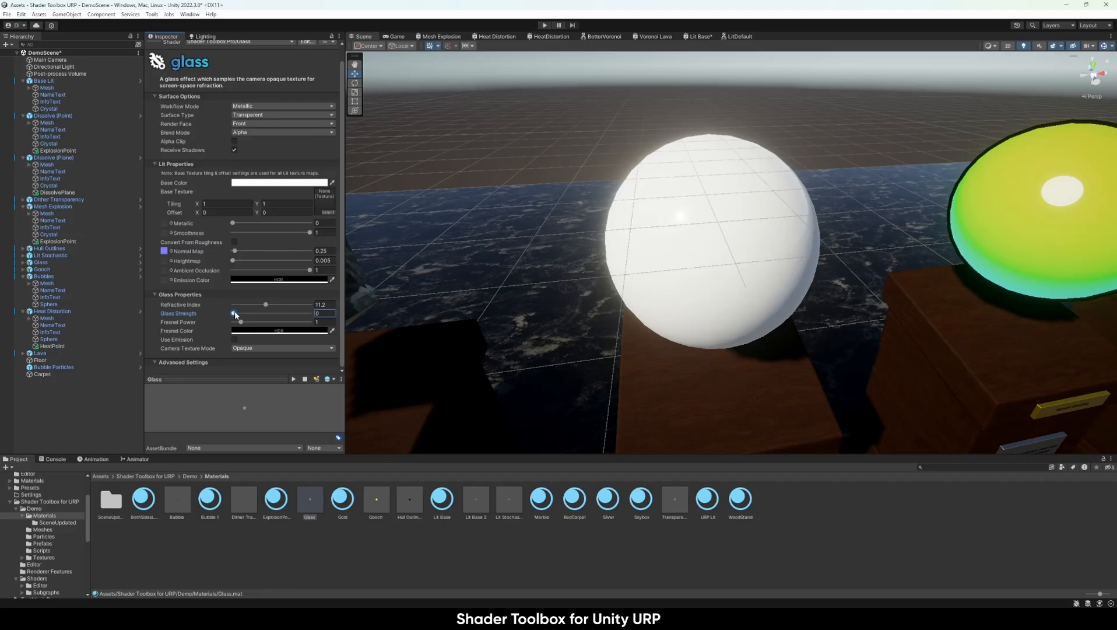
{"action": "left_click_drag", "start_coordinate": [234, 314], "coordinate": [357, 315]}
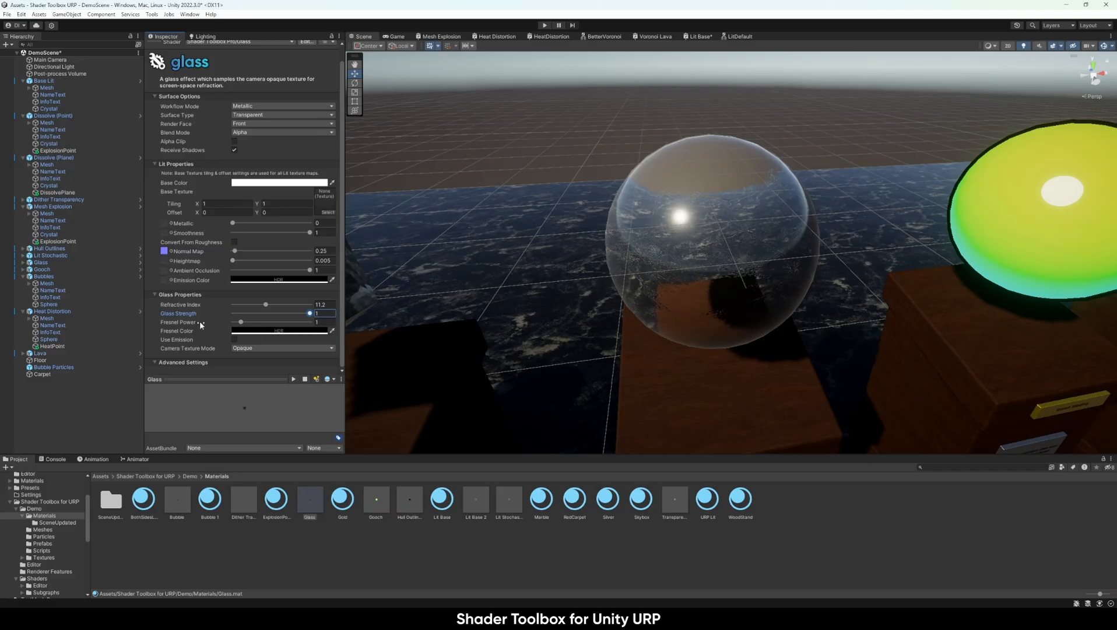
Set the Glass material's Fresnel Color to white and its Fresnel Power to 3.61
{"action": "left_click", "coordinate": [284, 334]}
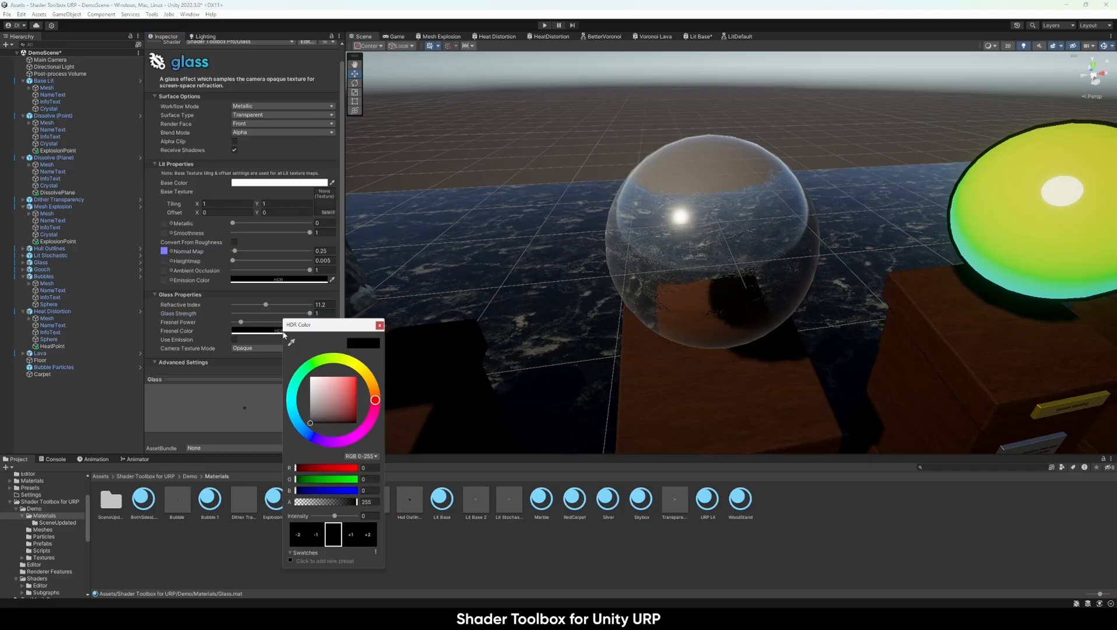
{"action": "left_click_drag", "start_coordinate": [325, 393], "coordinate": [311, 377]}
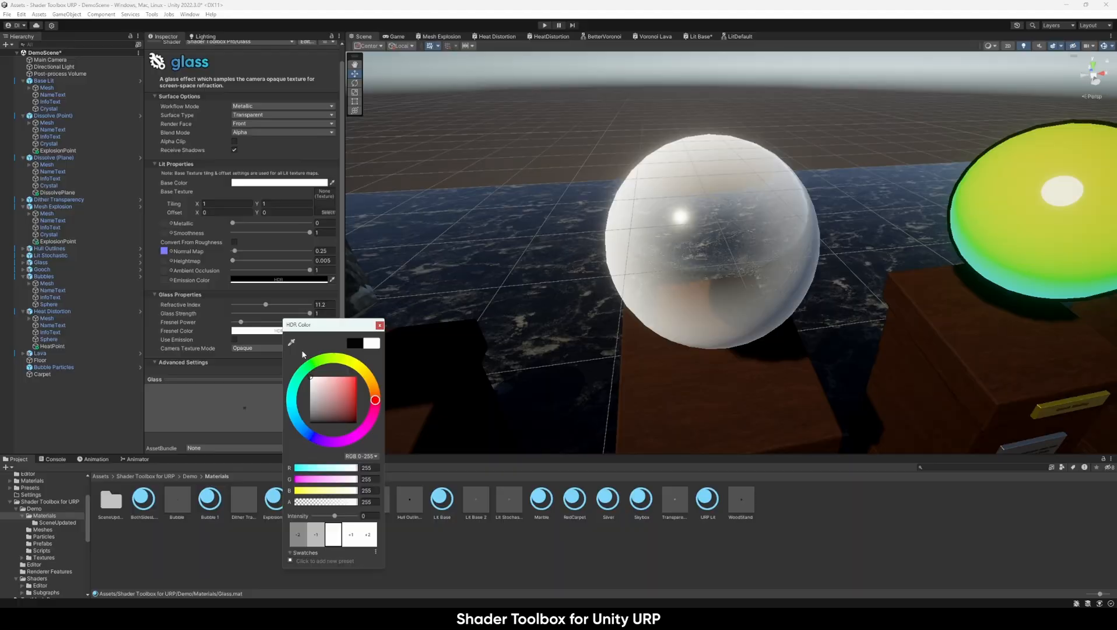
{"action": "left_click", "coordinate": [380, 325]}
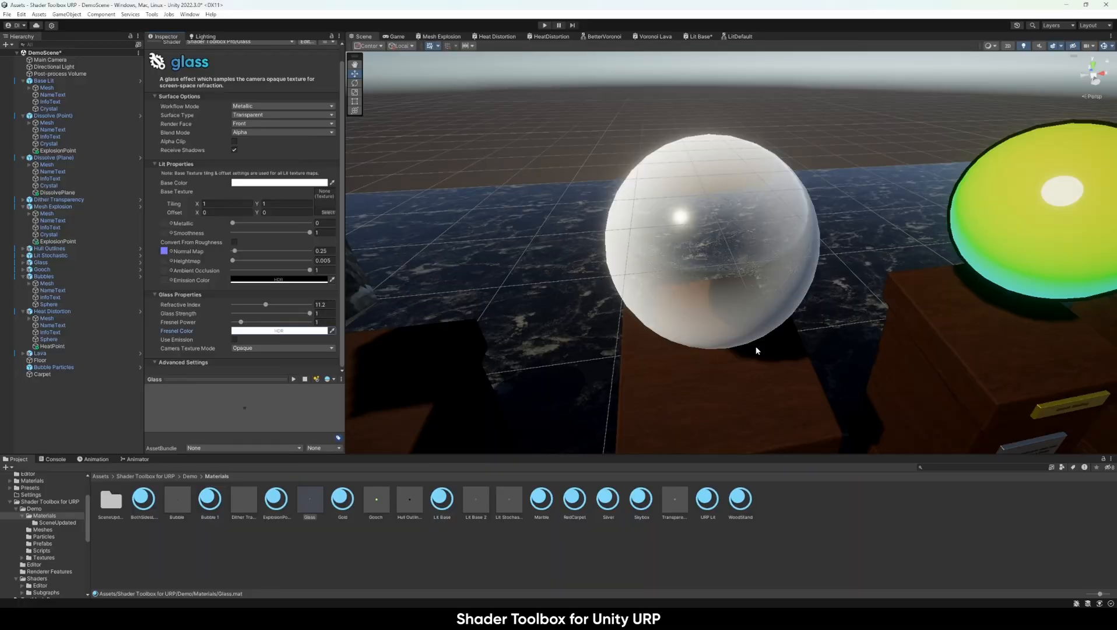
{"action": "left_click", "coordinate": [242, 322]}
{"action": "mouse_move", "coordinate": [244, 325]}
{"action": "left_mouse_down"}
{"action": "mouse_move", "coordinate": [286, 321]}
{"action": "mouse_move", "coordinate": [260, 322]}
{"action": "left_mouse_up"}
Change the Glass material's Fresnel Color to a bright blue with HDR intensity 3 and view the glowing sphere from another angle
{"action": "left_click", "coordinate": [279, 330]}
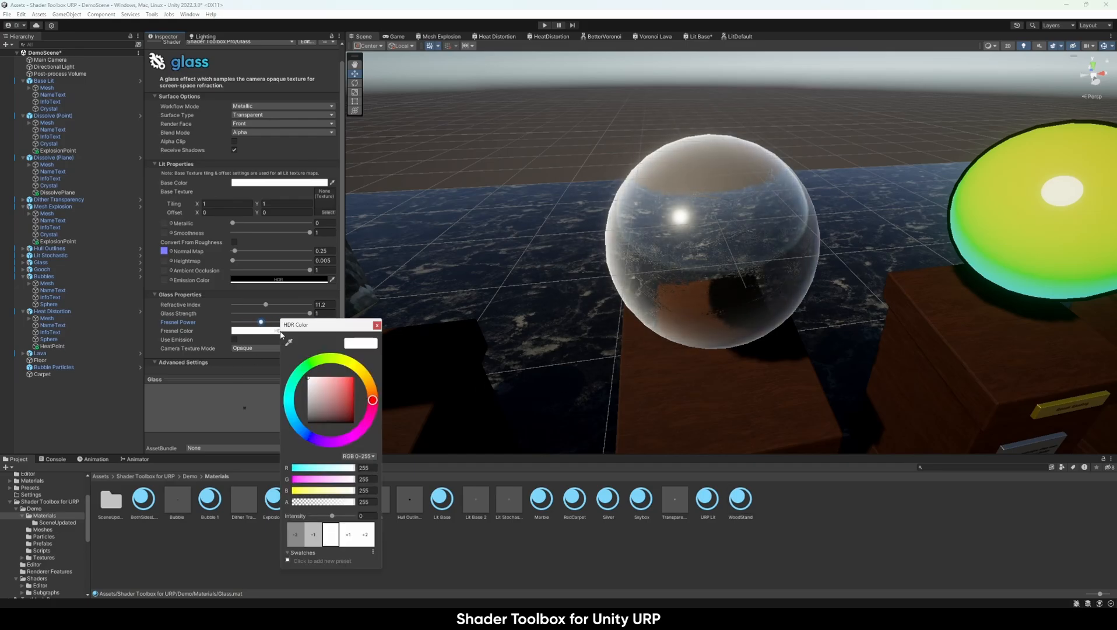
{"action": "left_click", "coordinate": [366, 515]}
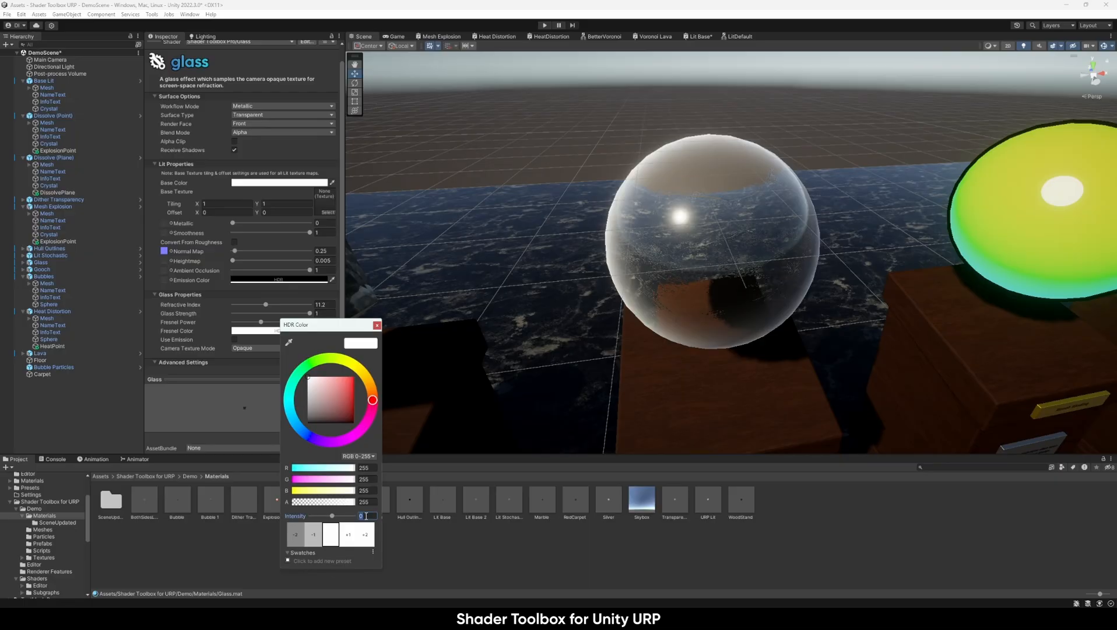
{"action": "type", "text": "3"}
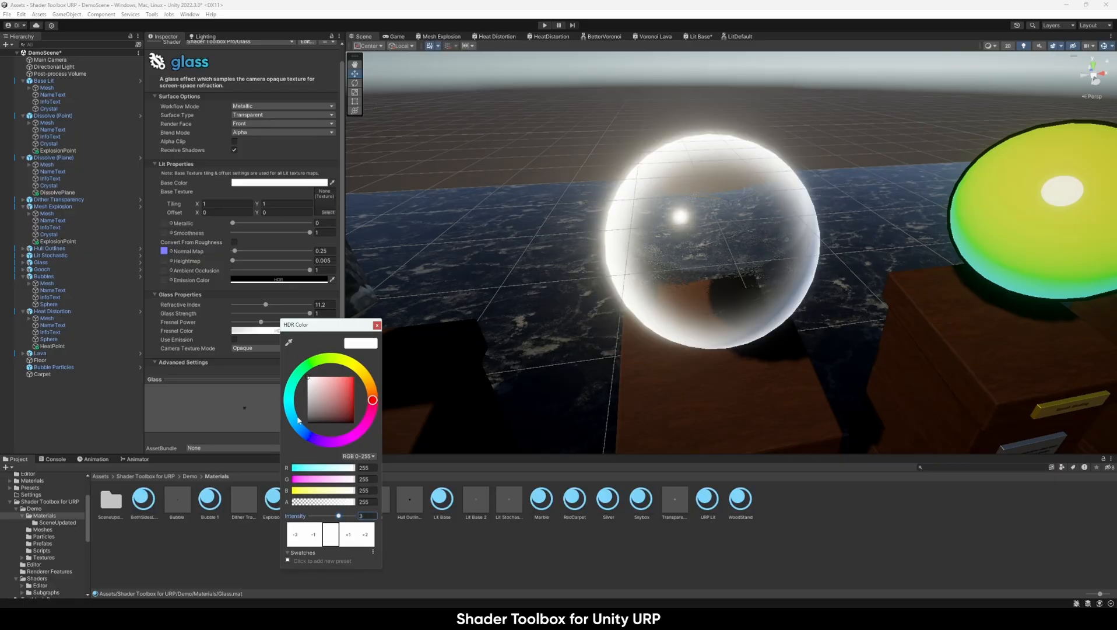
{"action": "left_click_drag", "start_coordinate": [298, 420], "coordinate": [301, 432]}
{"action": "left_click", "coordinate": [344, 383]}
{"action": "left_click", "coordinate": [377, 325]}
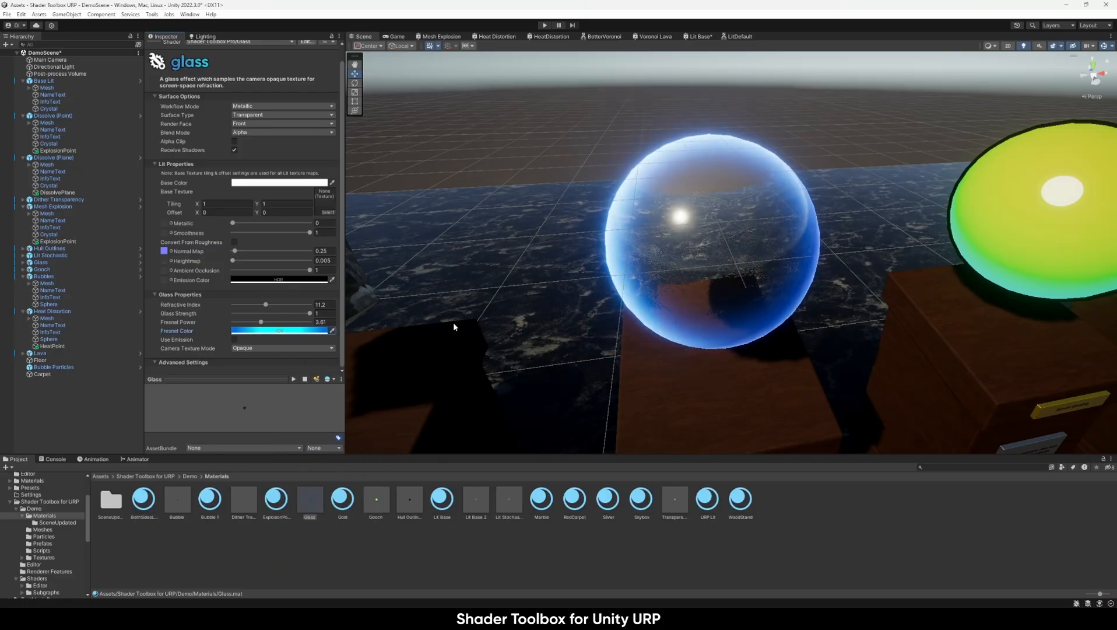
{"action": "key", "text": "a"}
{"action": "right_click_drag", "start_coordinate": [689, 271], "coordinate": [694, 236]}
{"action": "key", "text": "d"}
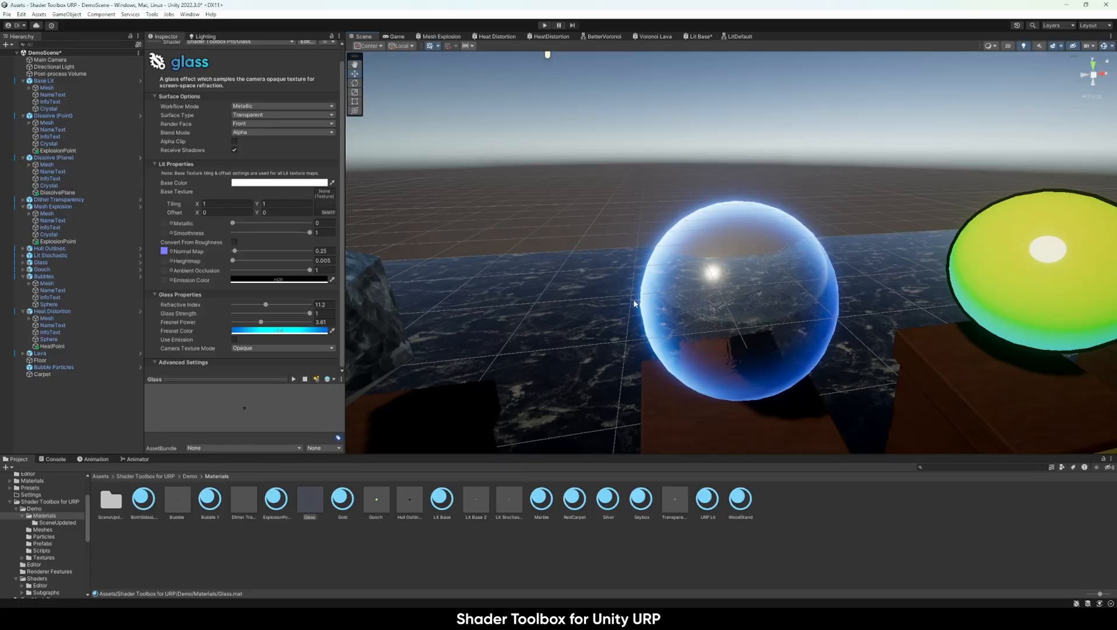
Toggle the Glass material's Use Emission on and back off while viewing the sphere from different angles
{"action": "right_click_drag", "start_coordinate": [635, 303], "coordinate": [519, 336]}
{"action": "key", "text": "d"}
{"action": "right_click_drag", "start_coordinate": [713, 236], "coordinate": [350, 260]}
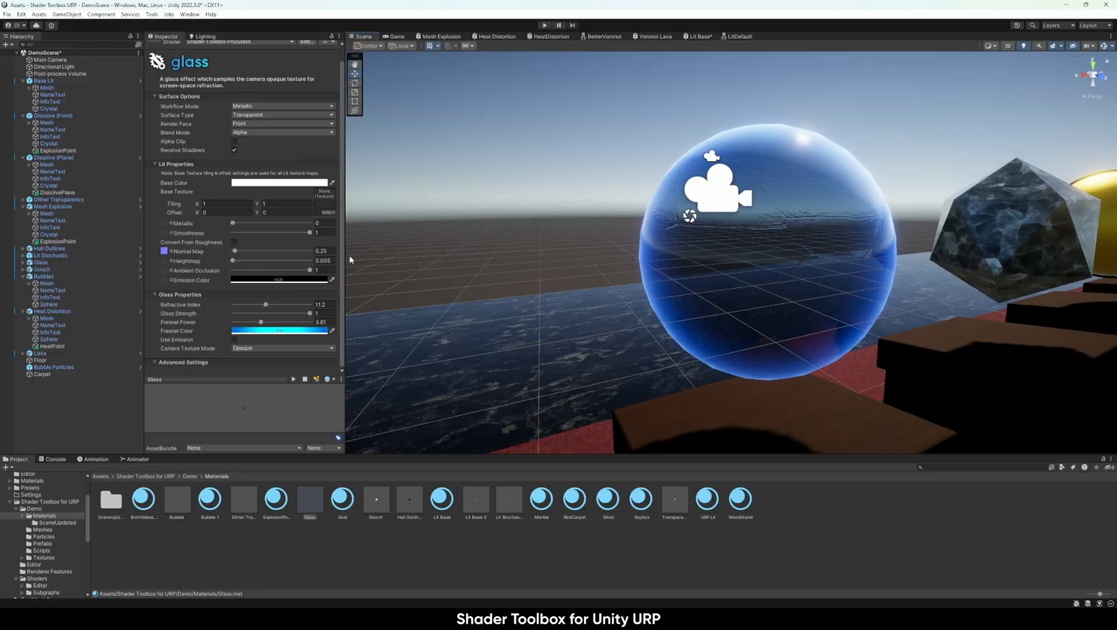
{"action": "left_click", "coordinate": [234, 339]}
{"action": "left_click", "coordinate": [234, 339]}
{"action": "right_click_drag", "start_coordinate": [775, 264], "coordinate": [741, 284]}
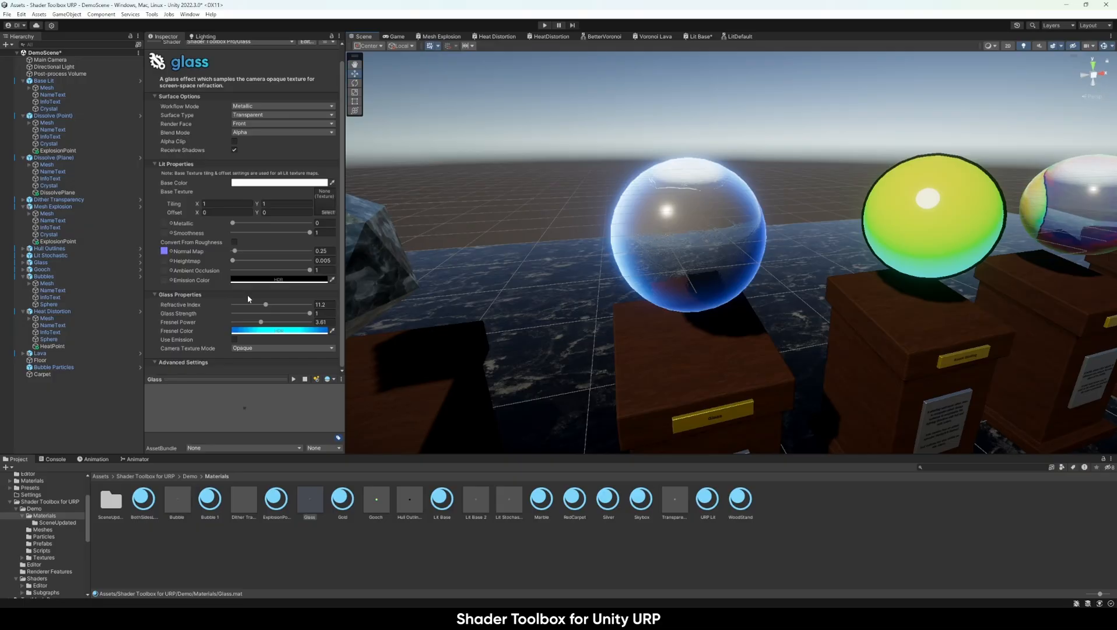
Test the Glass material's Camera Texture Mode as Transparent, inspect the sphere, and return the mode to Opaque
{"action": "left_click", "coordinate": [265, 348]}
{"action": "left_click", "coordinate": [272, 368]}
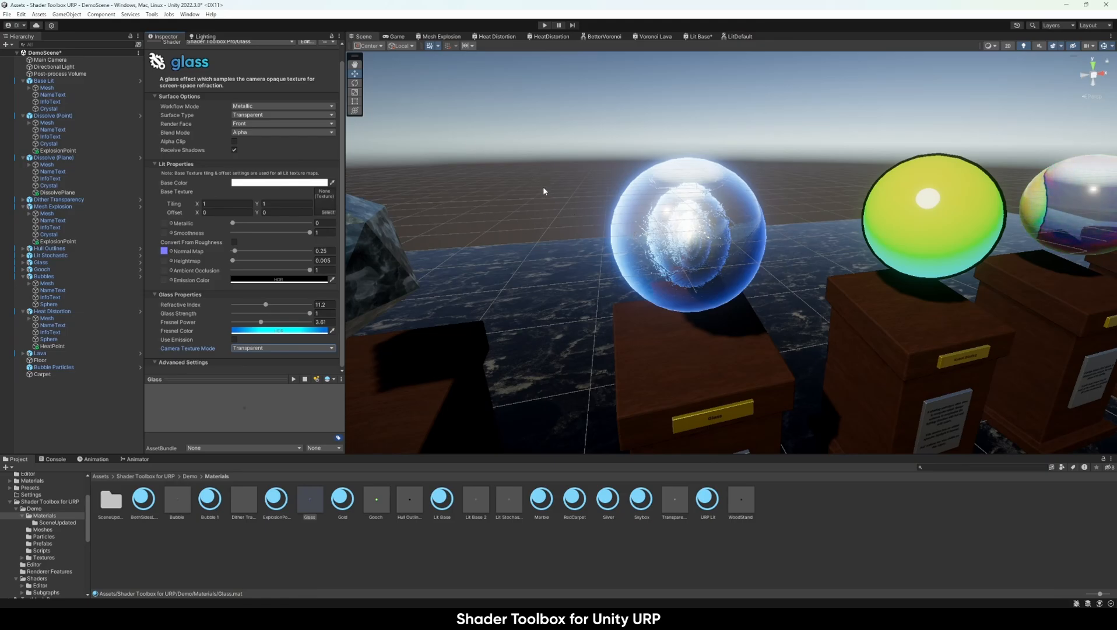
{"action": "key", "text": "w"}
{"action": "right_click_drag", "start_coordinate": [872, 188], "coordinate": [884, 188]}
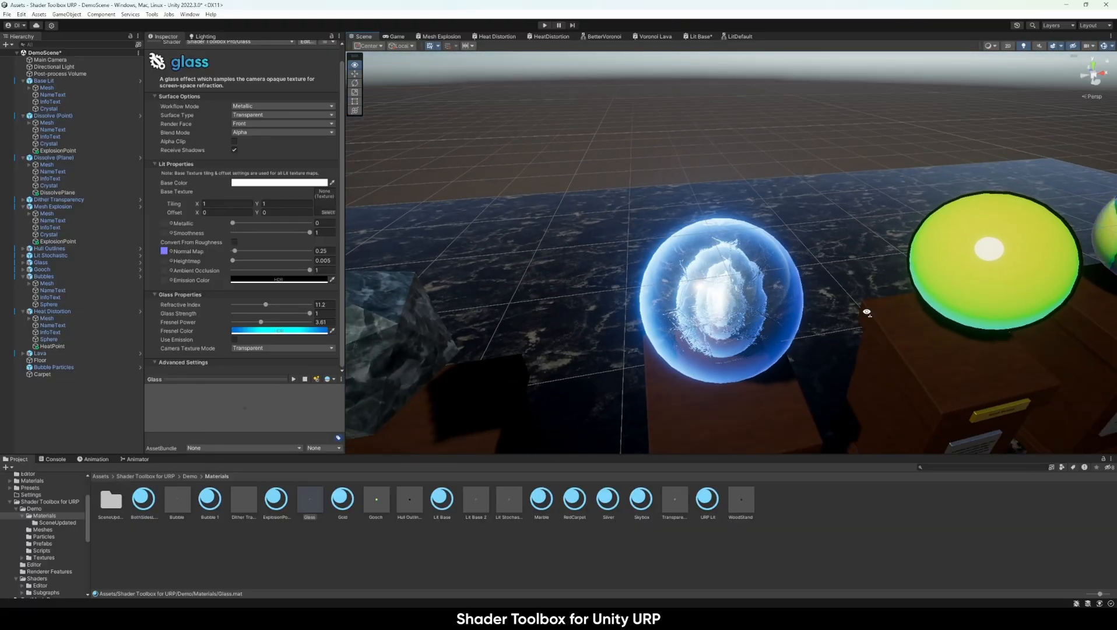
{"action": "key", "text": "w"}
{"action": "right_click_drag", "start_coordinate": [867, 311], "coordinate": [891, 284]}
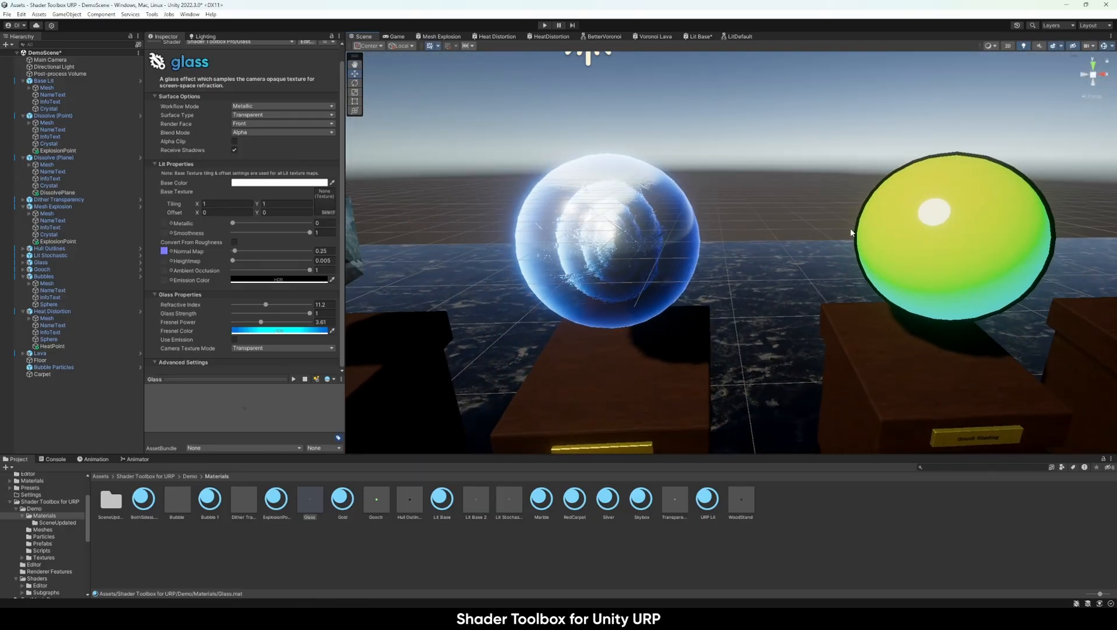
{"action": "left_click", "coordinate": [282, 348]}
{"action": "left_click", "coordinate": [280, 357]}
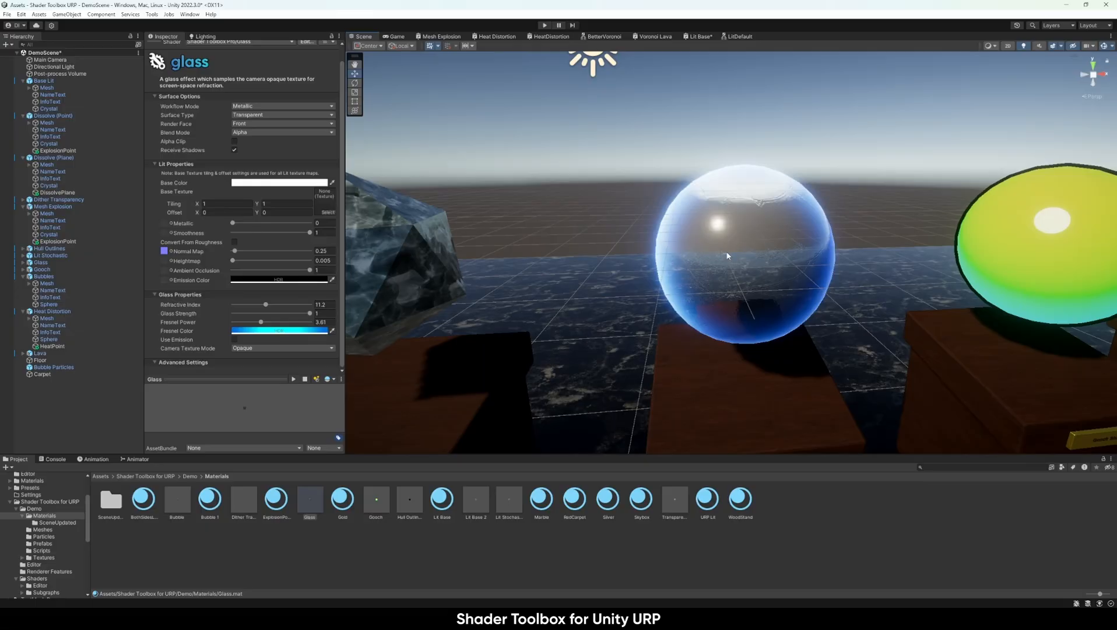
Open the Gooch material and set its Warm Color to orange-red FF3800
{"action": "key", "text": "d"}
{"action": "right_click_drag", "start_coordinate": [782, 267], "coordinate": [798, 265]}
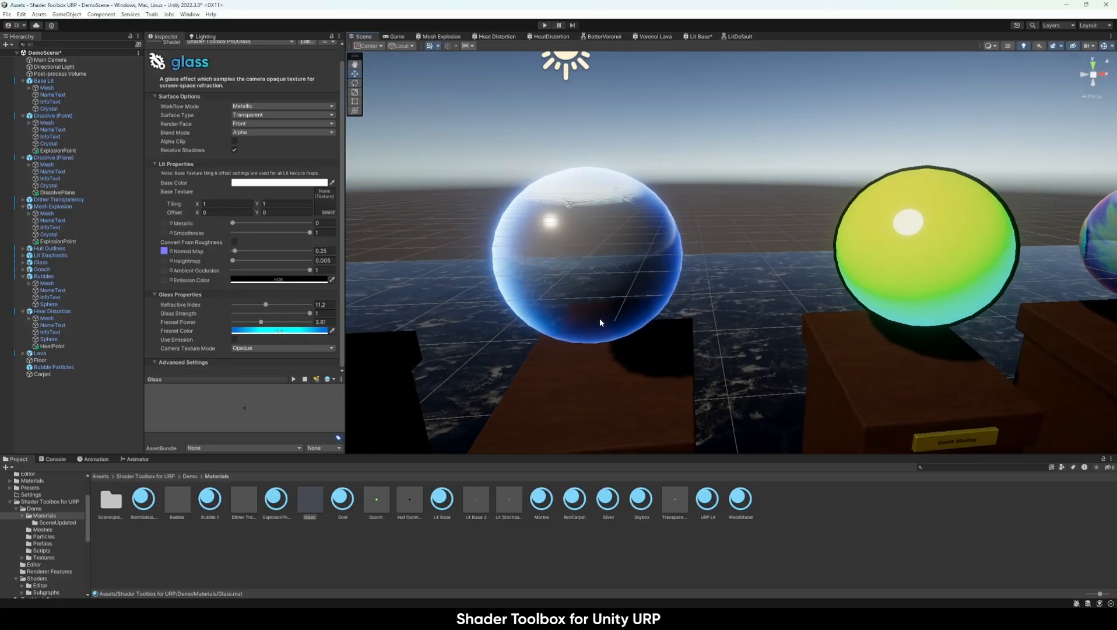
{"action": "key", "text": "d"}
{"action": "mouse_move", "coordinate": [598, 322]}
{"action": "right_mouse_down"}
{"action": "mouse_move", "coordinate": [616, 330]}
{"action": "mouse_move", "coordinate": [587, 321]}
{"action": "right_mouse_up"}
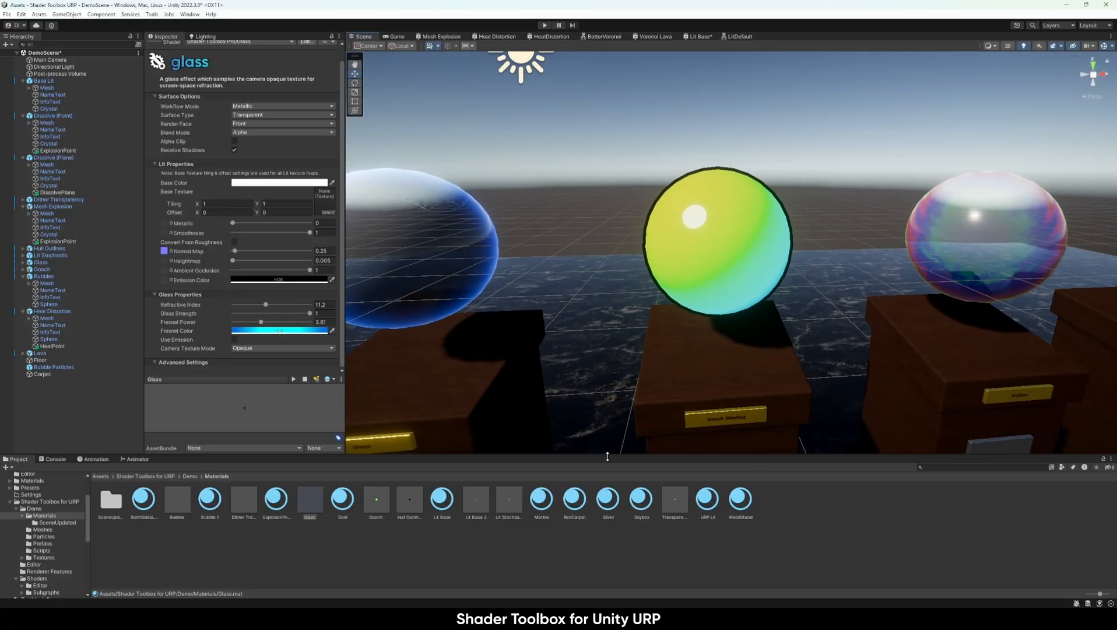
{"action": "left_click", "coordinate": [374, 500]}
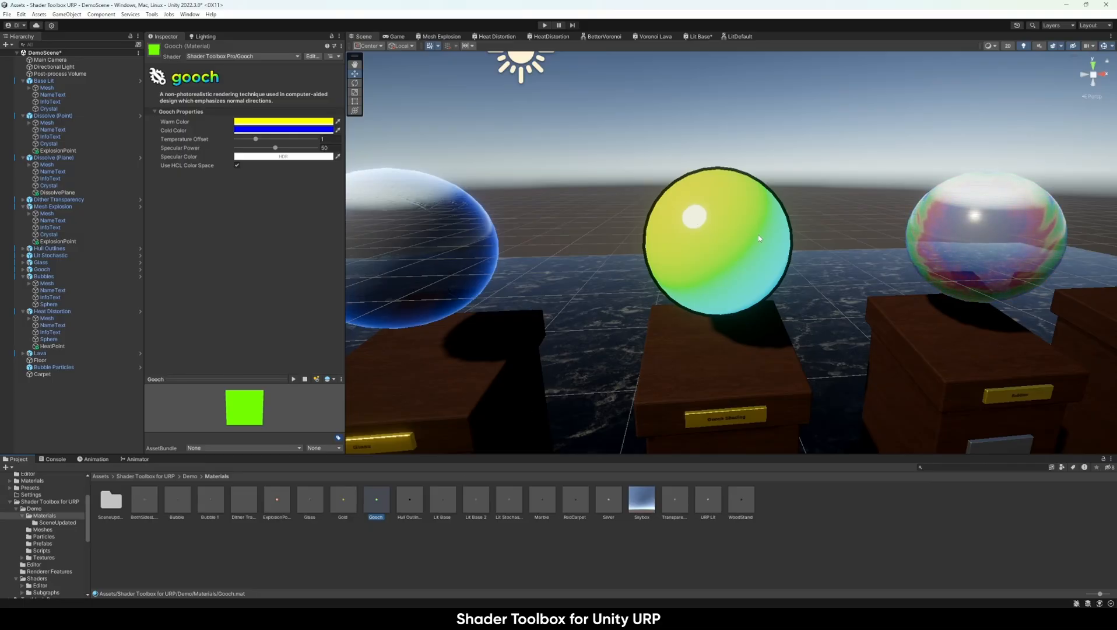
{"action": "mouse_move", "coordinate": [759, 238]}
{"action": "right_mouse_down"}
{"action": "mouse_move", "coordinate": [581, 162]}
{"action": "mouse_move", "coordinate": [582, 176]}
{"action": "mouse_move", "coordinate": [775, 238]}
{"action": "mouse_move", "coordinate": [628, 216]}
{"action": "mouse_move", "coordinate": [763, 222]}
{"action": "right_mouse_up"}
{"action": "key", "text": "d"}
{"action": "left_click", "coordinate": [299, 122]}
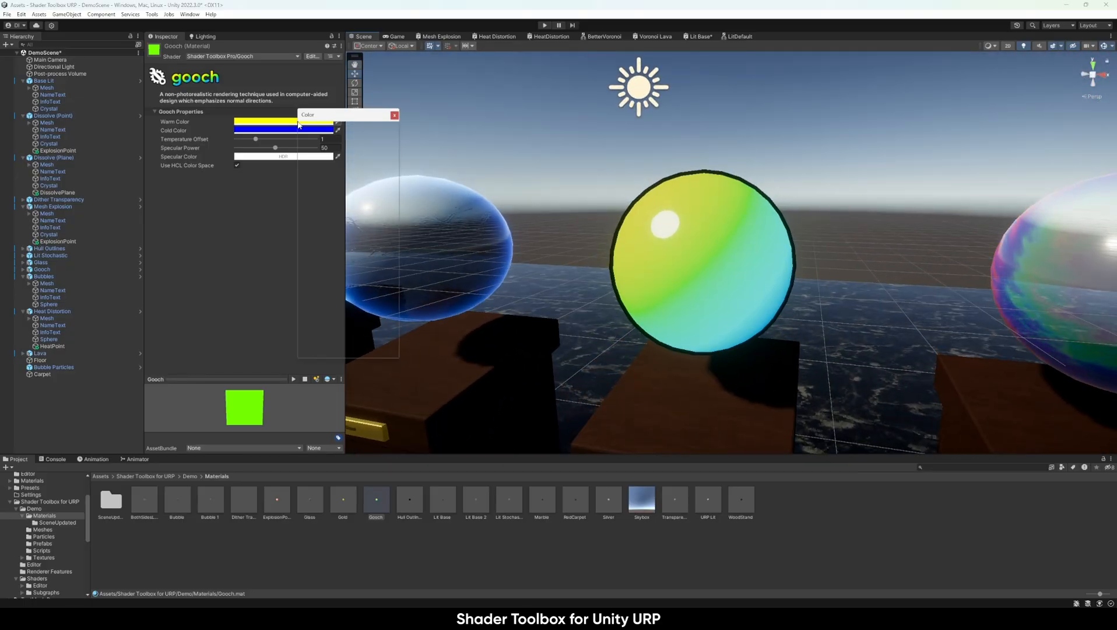
{"action": "left_click_drag", "start_coordinate": [371, 155], "coordinate": [390, 182]}
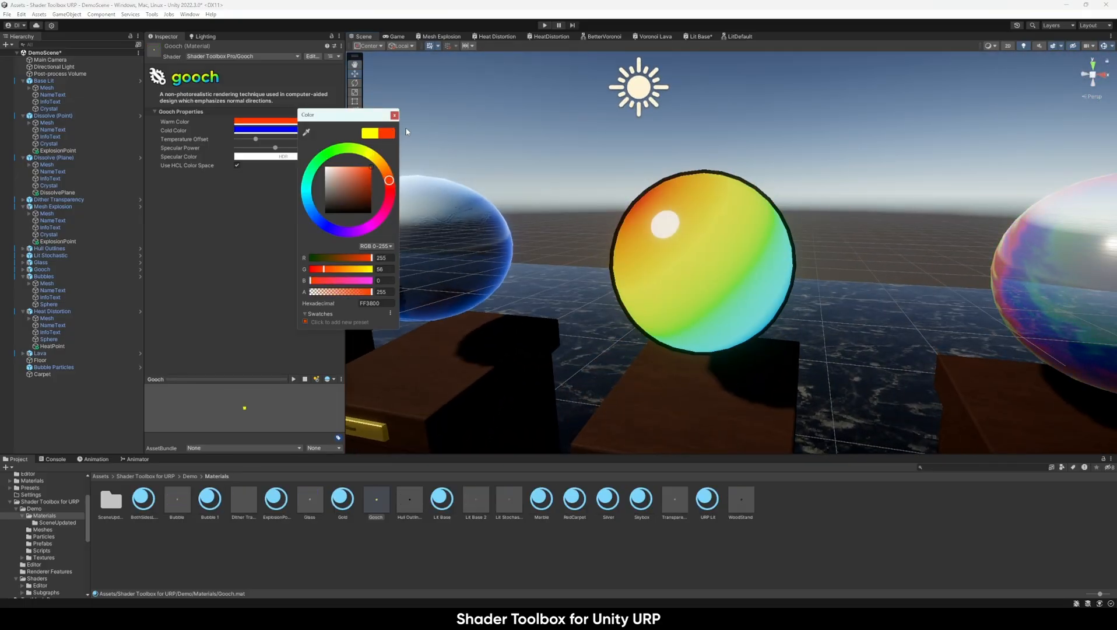
{"action": "left_click", "coordinate": [394, 115]}
Set the Gooch material's Cold Color to cyan and view the shaded sphere up close
{"action": "left_click", "coordinate": [274, 130]}
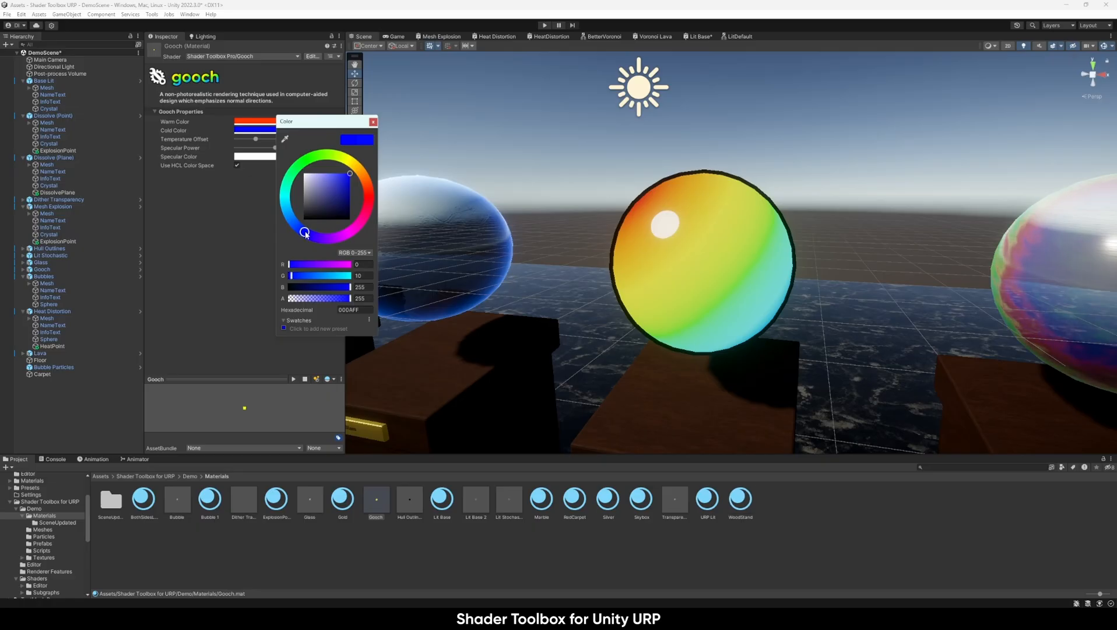
{"action": "left_click_drag", "start_coordinate": [306, 233], "coordinate": [285, 198]}
{"action": "left_click", "coordinate": [373, 121]}
{"action": "left_click_drag", "start_coordinate": [376, 126], "coordinate": [642, 258], "text": "alt"}
{"action": "key", "text": "a"}
{"action": "right_click_drag", "start_coordinate": [643, 258], "coordinate": [664, 265]}
{"action": "key", "text": "w"}
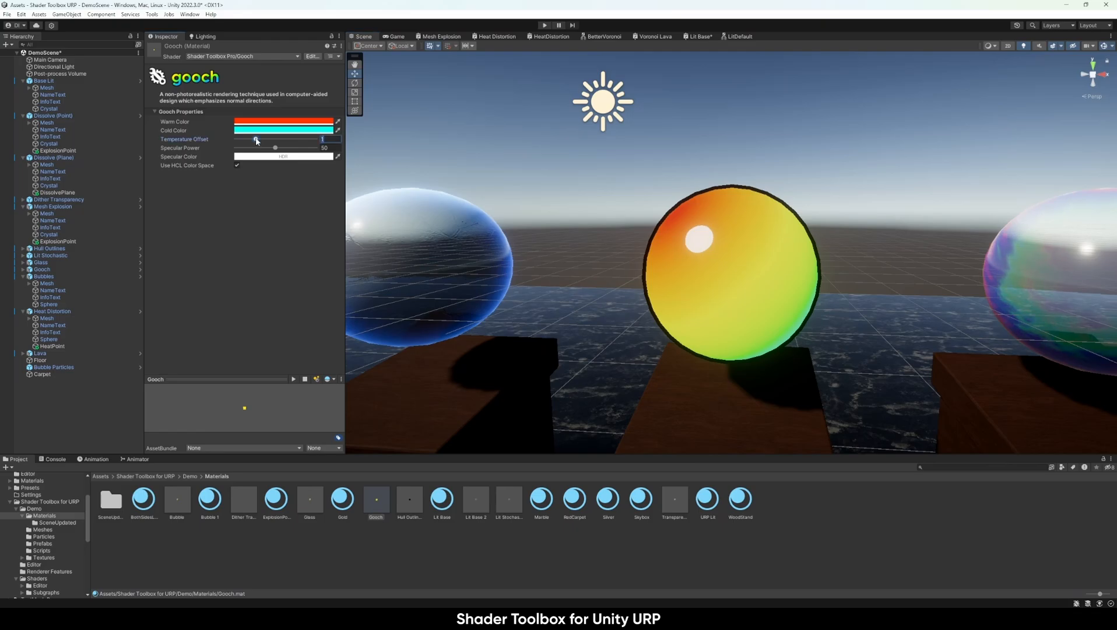
Set the Gooch material's Temperature Offset to 2.18 and its Specular Power to 39.7
{"action": "mouse_move", "coordinate": [259, 140]}
{"action": "left_mouse_down"}
{"action": "mouse_move", "coordinate": [315, 139]}
{"action": "mouse_move", "coordinate": [215, 140]}
{"action": "mouse_move", "coordinate": [292, 140]}
{"action": "mouse_move", "coordinate": [279, 141]}
{"action": "left_mouse_up"}
{"action": "right_click_drag", "start_coordinate": [572, 202], "coordinate": [763, 257]}
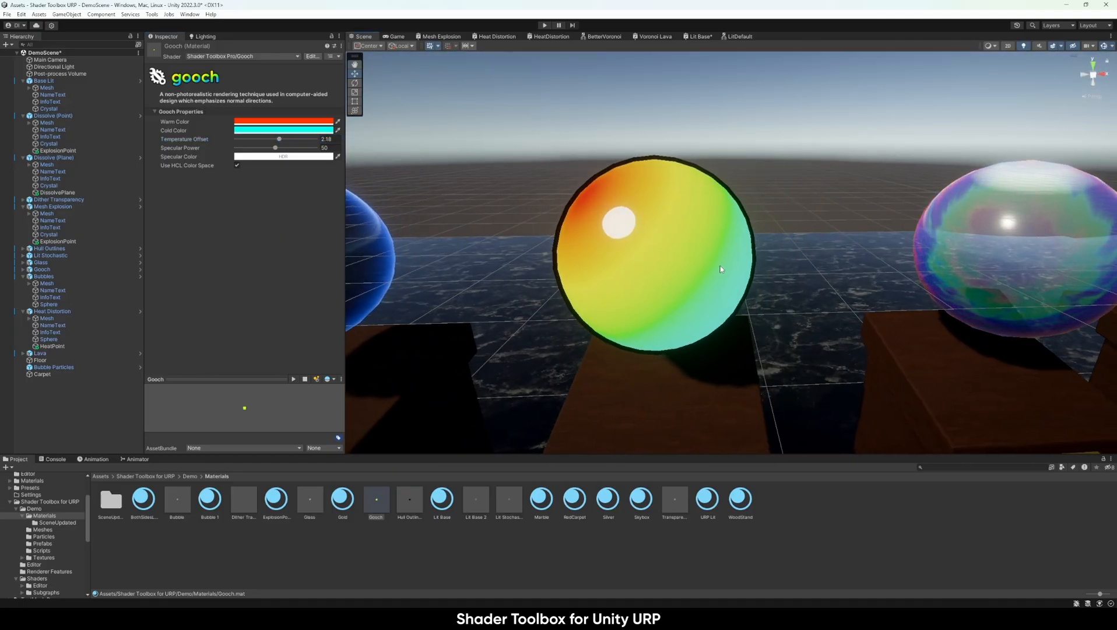
{"action": "right_click_drag", "start_coordinate": [657, 229], "coordinate": [690, 274]}
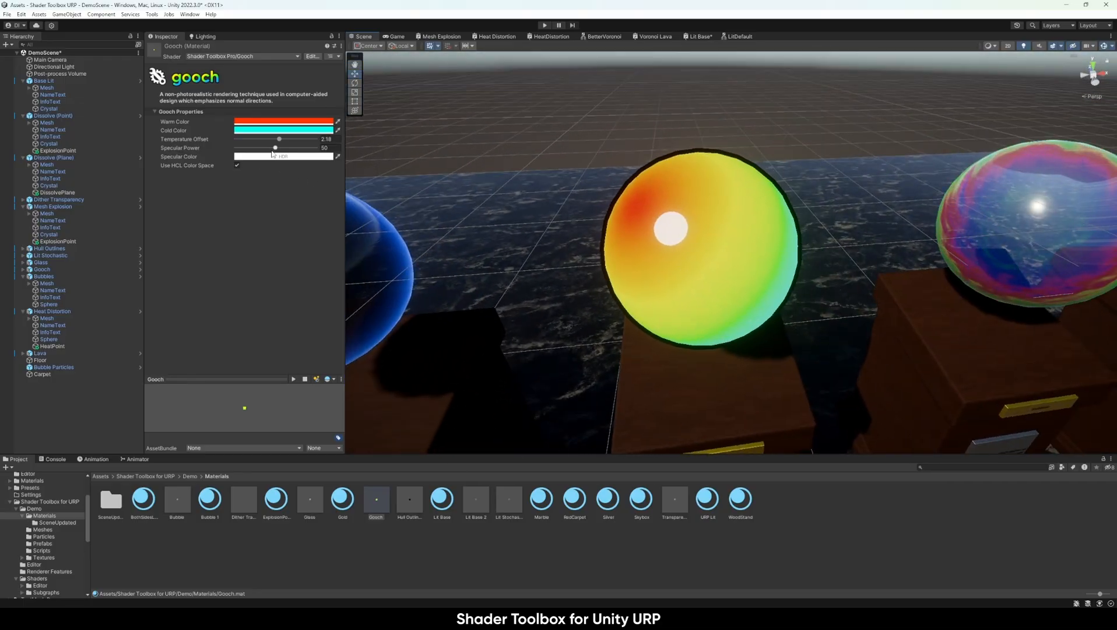
{"action": "mouse_move", "coordinate": [276, 149]}
{"action": "left_mouse_down"}
{"action": "mouse_move", "coordinate": [328, 147]}
{"action": "mouse_move", "coordinate": [198, 150]}
{"action": "mouse_move", "coordinate": [267, 156]}
{"action": "left_mouse_up"}
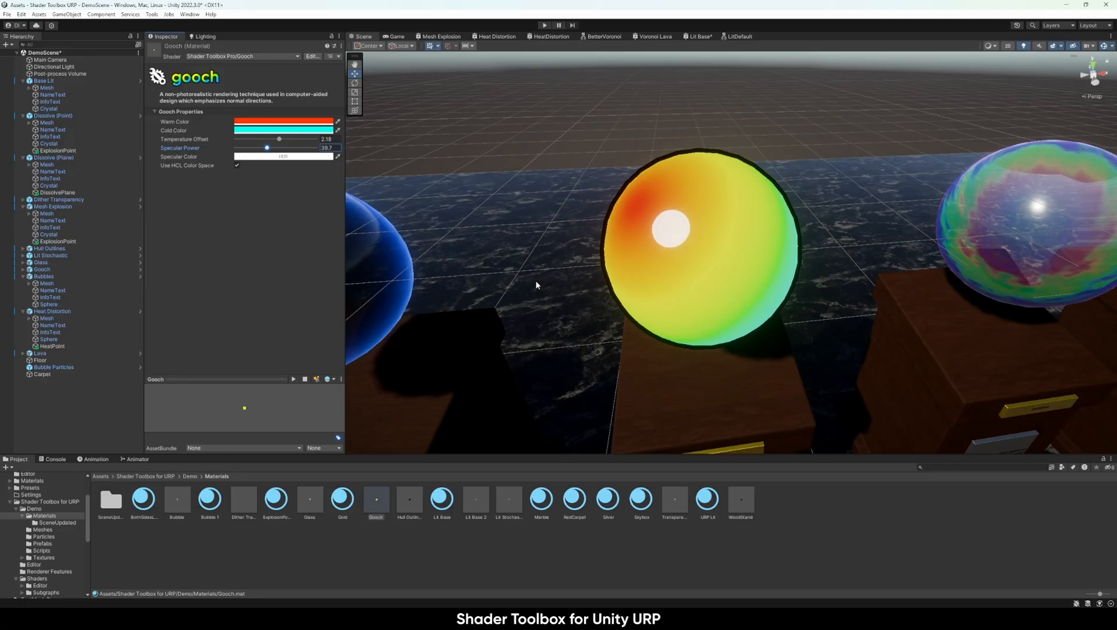
{"action": "right_click_drag", "start_coordinate": [540, 272], "coordinate": [760, 228]}
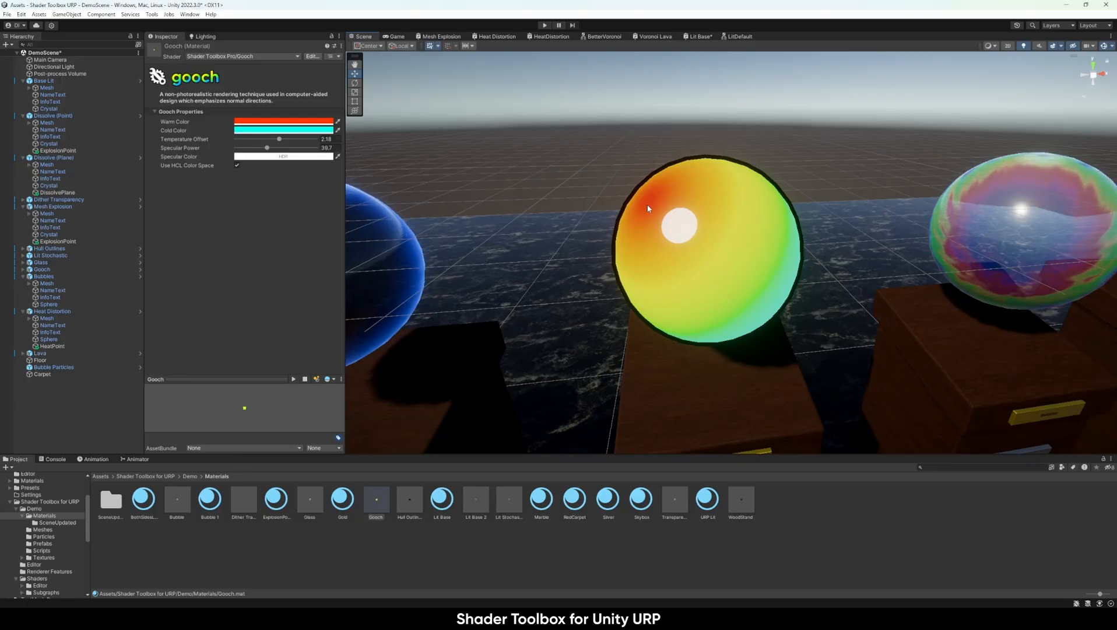
{"action": "right_click_drag", "start_coordinate": [646, 199], "coordinate": [736, 266]}
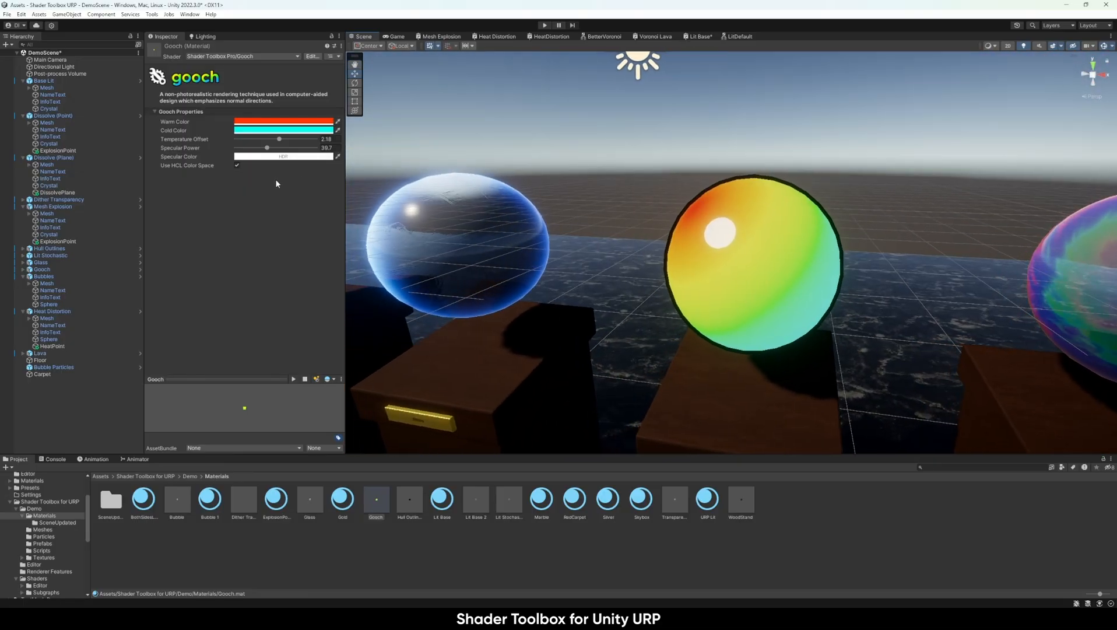
Turn the Gooch material's Use HCL Color Space off, compare the sphere's gradient, and turn it back on
{"action": "left_click", "coordinate": [237, 165]}
{"action": "right_click_drag", "start_coordinate": [771, 218], "coordinate": [782, 216]}
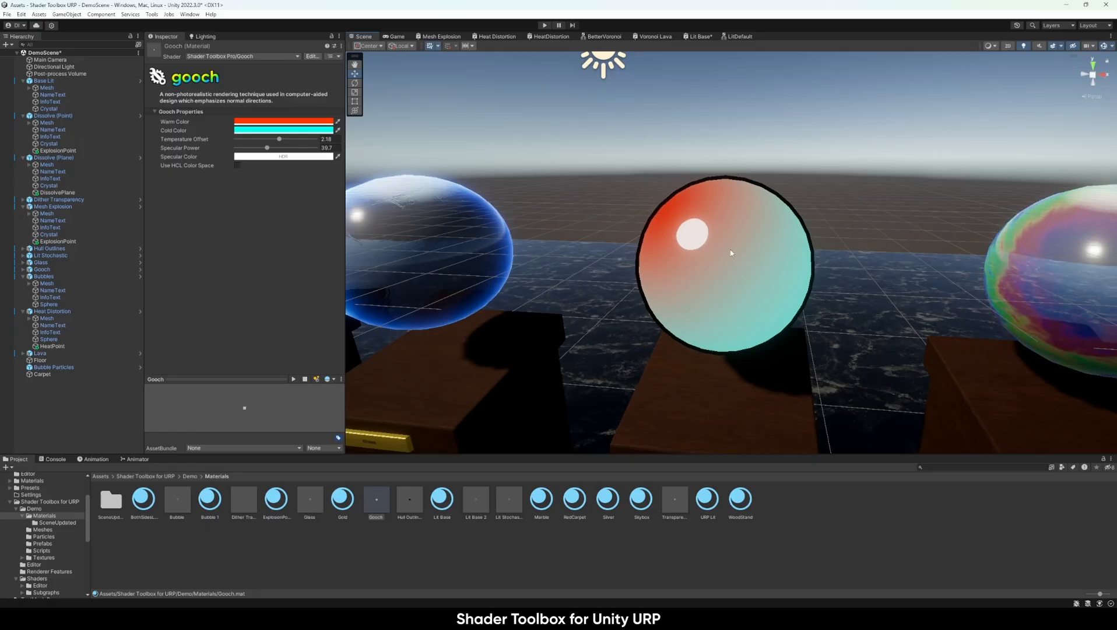
{"action": "left_click", "coordinate": [236, 165]}
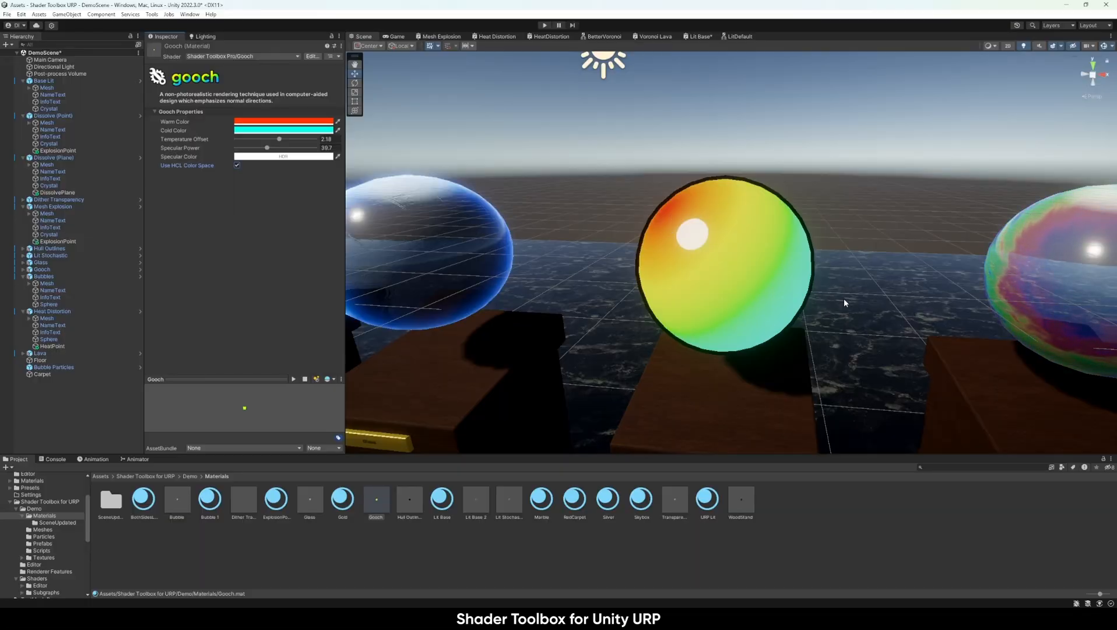
Open the Bubble material and set its Refractive Index to 4.2
{"action": "right_click_drag", "start_coordinate": [844, 302], "coordinate": [780, 297]}
{"action": "right_click_drag", "start_coordinate": [666, 245], "coordinate": [742, 232]}
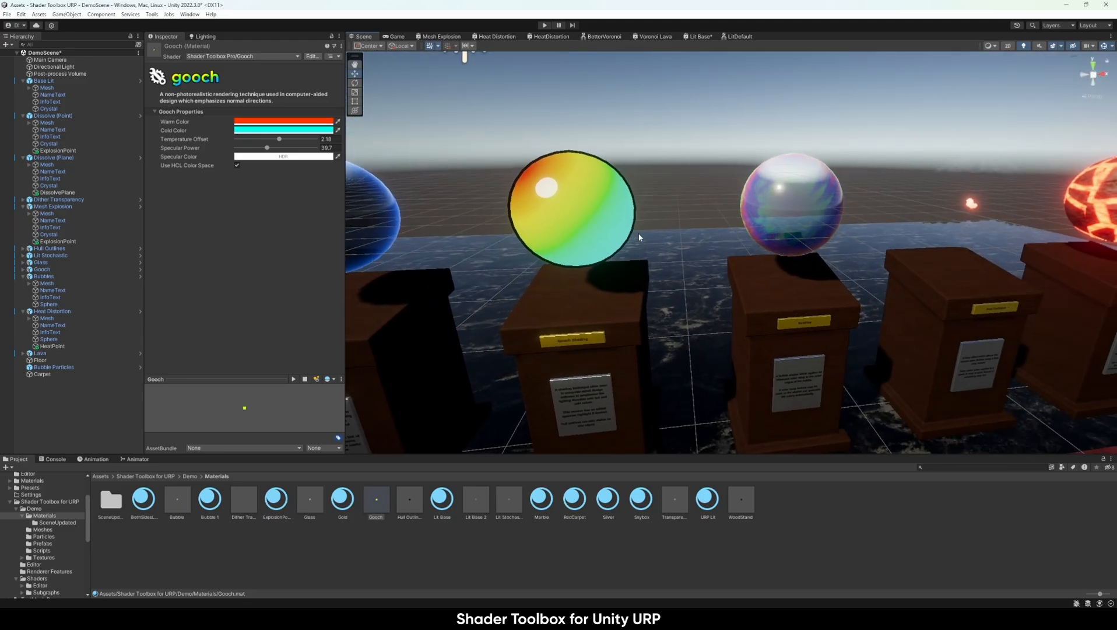
{"action": "mouse_move", "coordinate": [763, 274]}
{"action": "right_mouse_down"}
{"action": "mouse_move", "coordinate": [778, 262]}
{"action": "mouse_move", "coordinate": [766, 252]}
{"action": "right_mouse_up"}
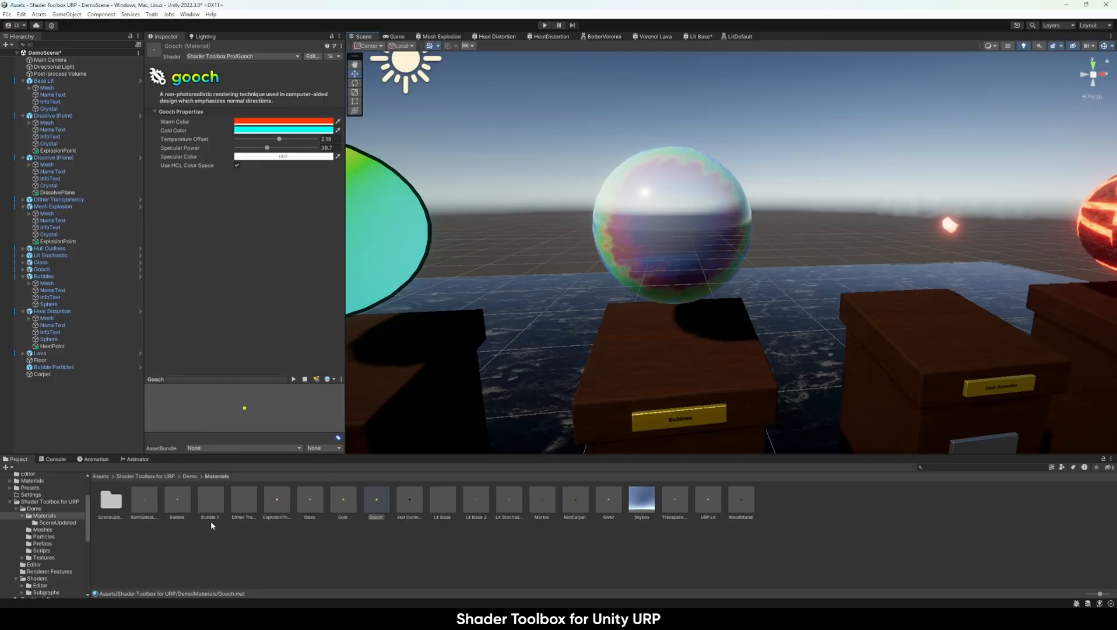
{"action": "left_click", "coordinate": [175, 493]}
{"action": "scroll", "coordinate": [181, 267], "scroll_direction": "down", "scroll_amount": 2}
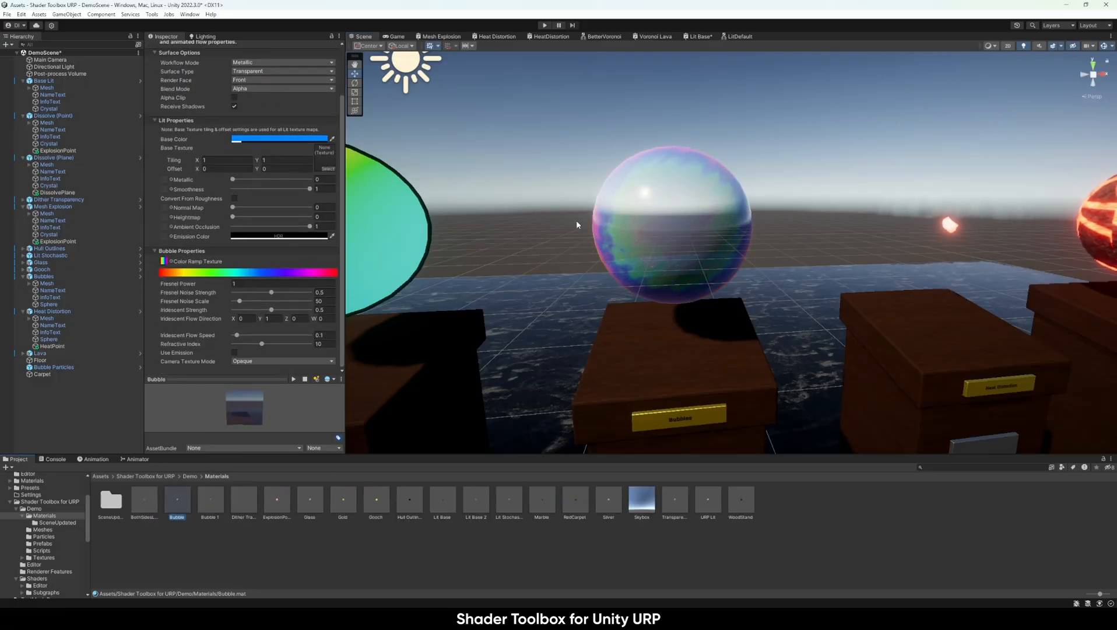
{"action": "right_click_drag", "start_coordinate": [576, 220], "coordinate": [598, 276]}
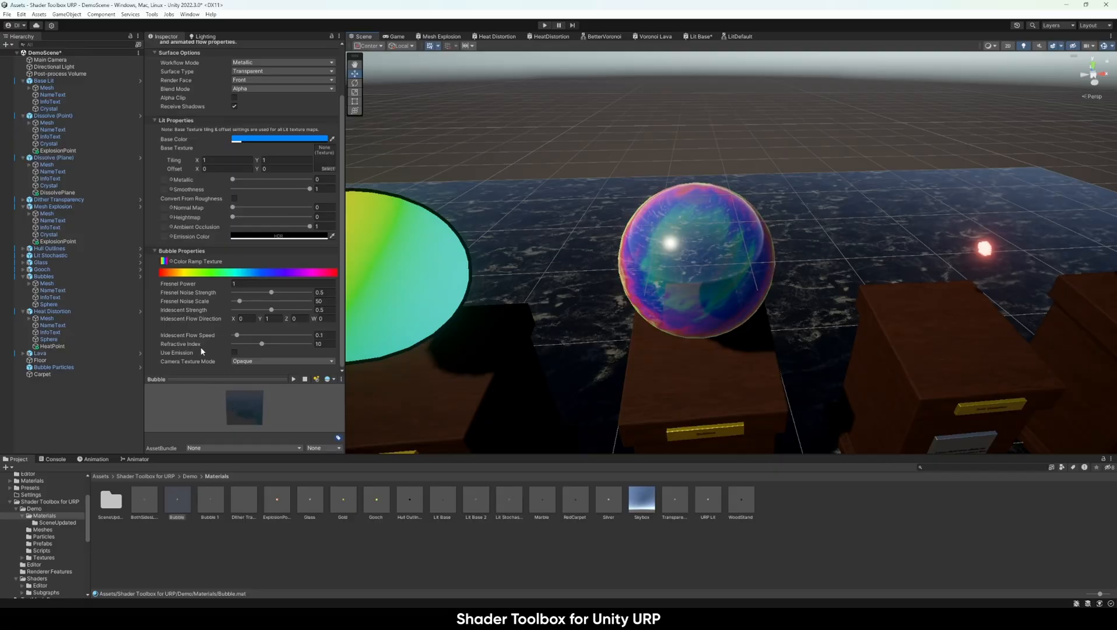
{"action": "left_click_drag", "start_coordinate": [263, 344], "coordinate": [243, 344]}
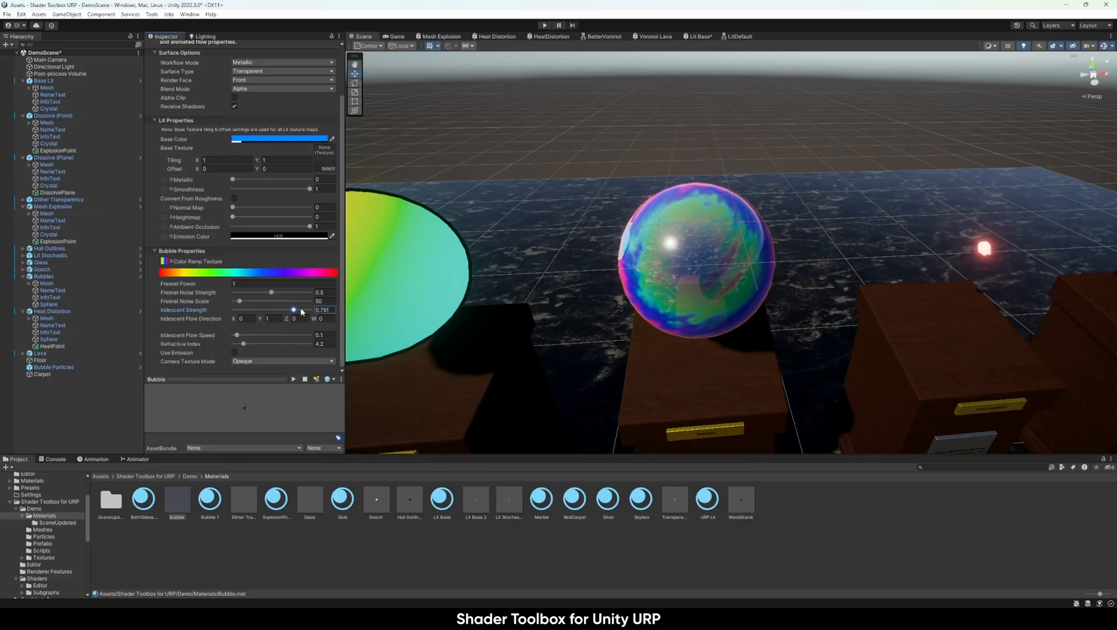
Test higher Iridescent Strength values on the Bubble material, reset it to 0.5, and view the bubble up close
{"action": "left_click_drag", "start_coordinate": [272, 310], "coordinate": [308, 313]}
{"action": "left_click", "coordinate": [321, 311]}
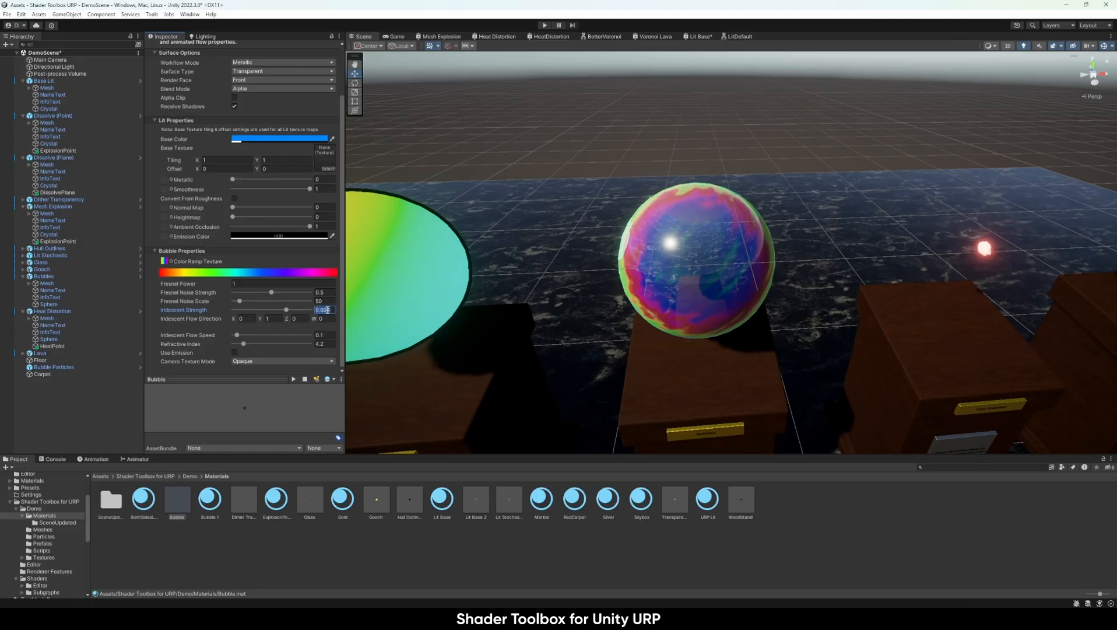
{"action": "type", "text": "0.5"}
{"action": "key", "text": "Return"}
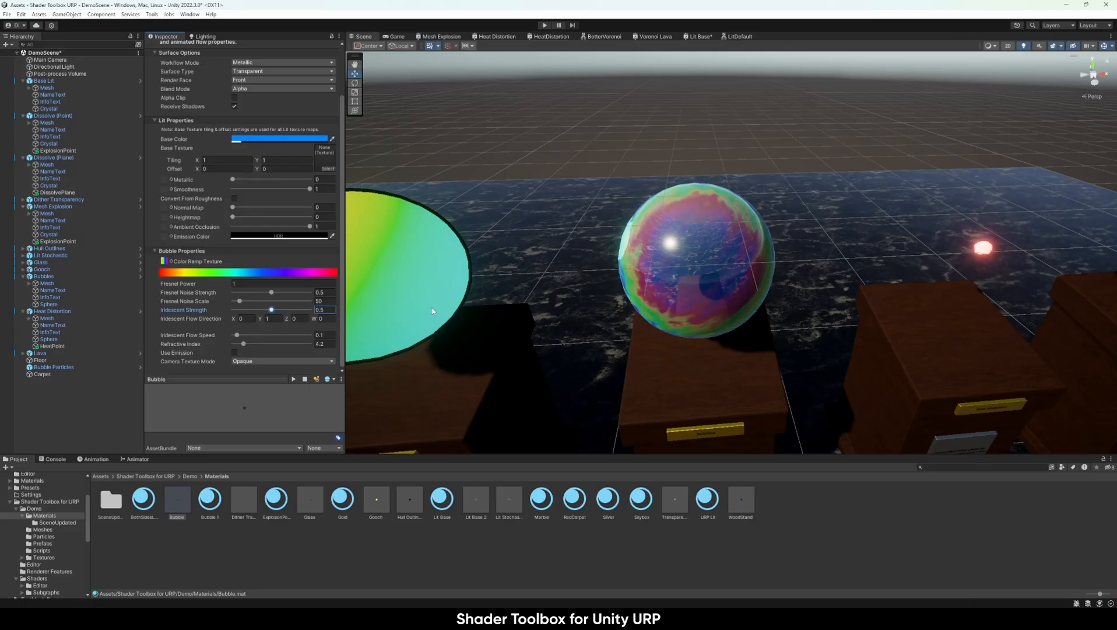
{"action": "key", "text": "w"}
{"action": "right_click_drag", "start_coordinate": [736, 288], "coordinate": [760, 281]}
{"action": "key", "text": "s"}
{"action": "key", "text": "a"}
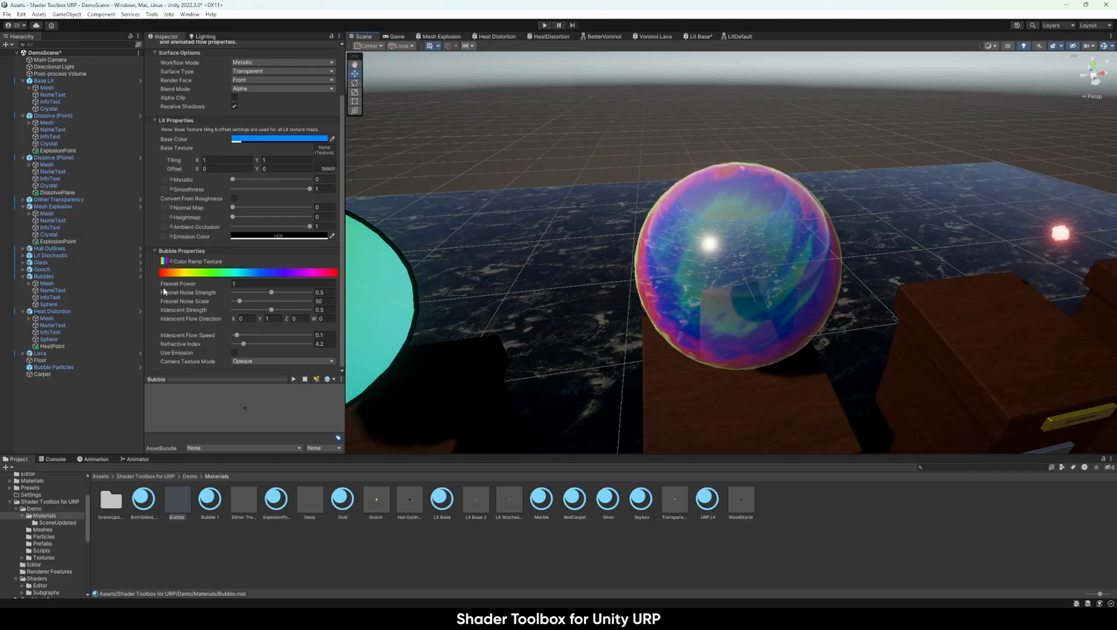
Test the Bubble material's Fresnel Power at higher values such as 4.37 and 2.86, and undo the change
{"action": "left_click", "coordinate": [234, 284]}
{"action": "type", "text": "1.8"}
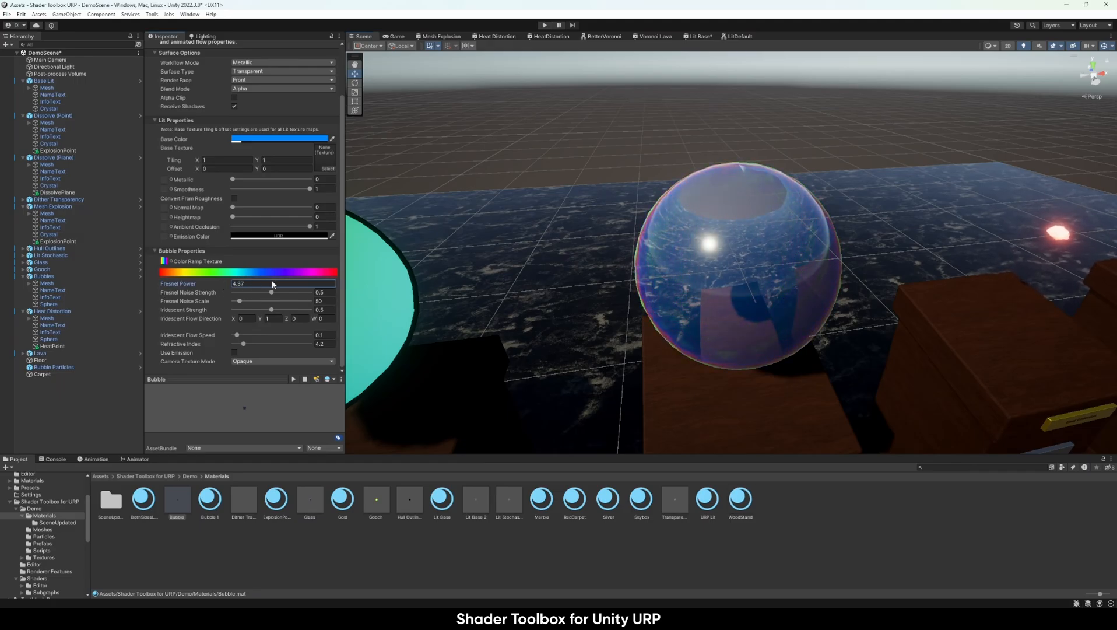
{"action": "mouse_move", "coordinate": [230, 284]}
{"action": "left_mouse_down"}
{"action": "mouse_move", "coordinate": [210, 285]}
{"action": "mouse_move", "coordinate": [250, 286]}
{"action": "left_mouse_up"}
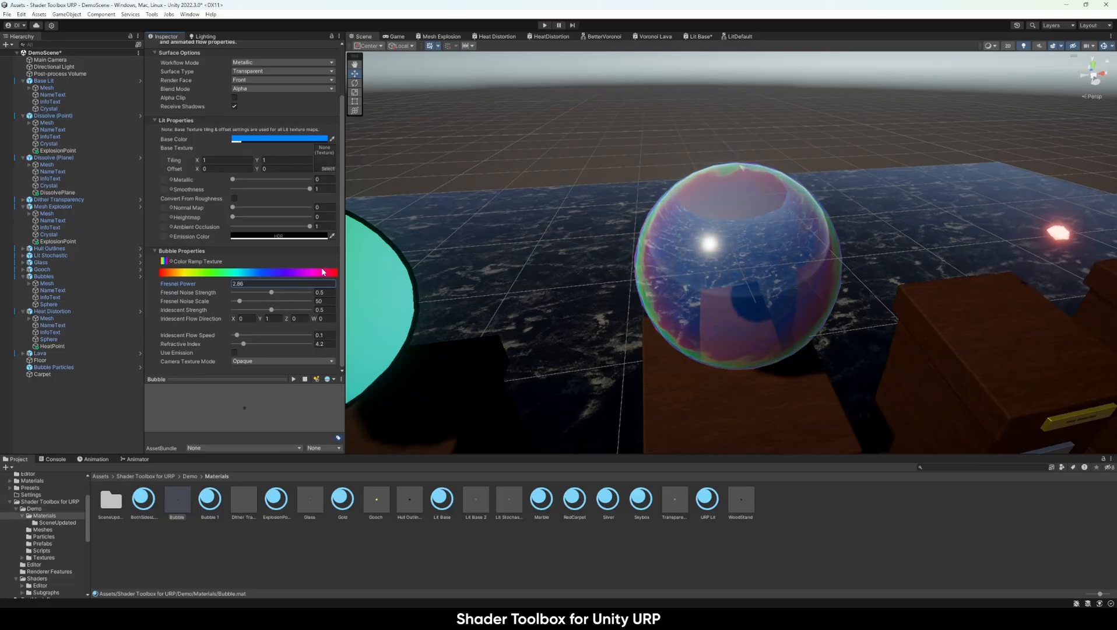
{"action": "key", "text": "ctrl+z"}
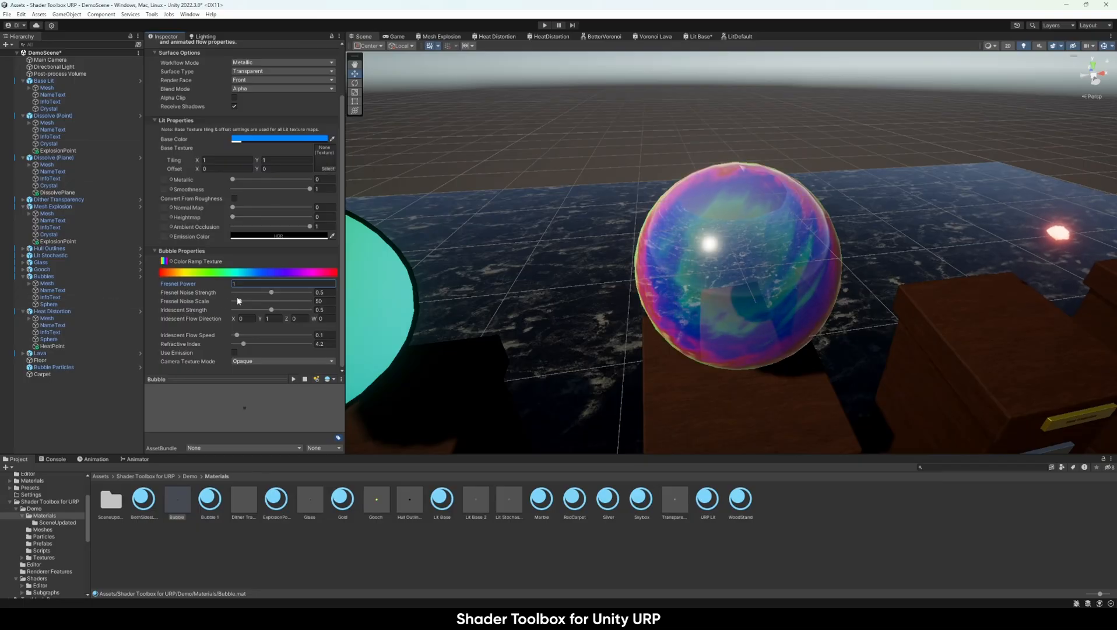
Test the Bubble material's Fresnel Noise Scale at 10 and its Fresnel Noise Strength at 0, undoing each change
{"action": "left_click_drag", "start_coordinate": [238, 300], "coordinate": [225, 301]}
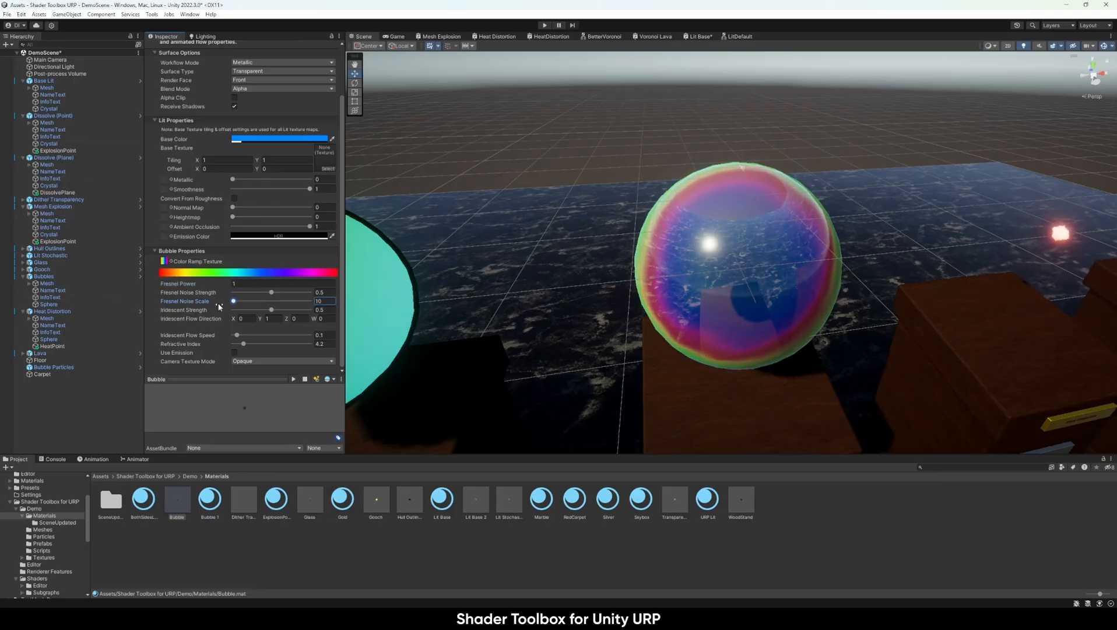
{"action": "key", "text": "ctrl+z"}
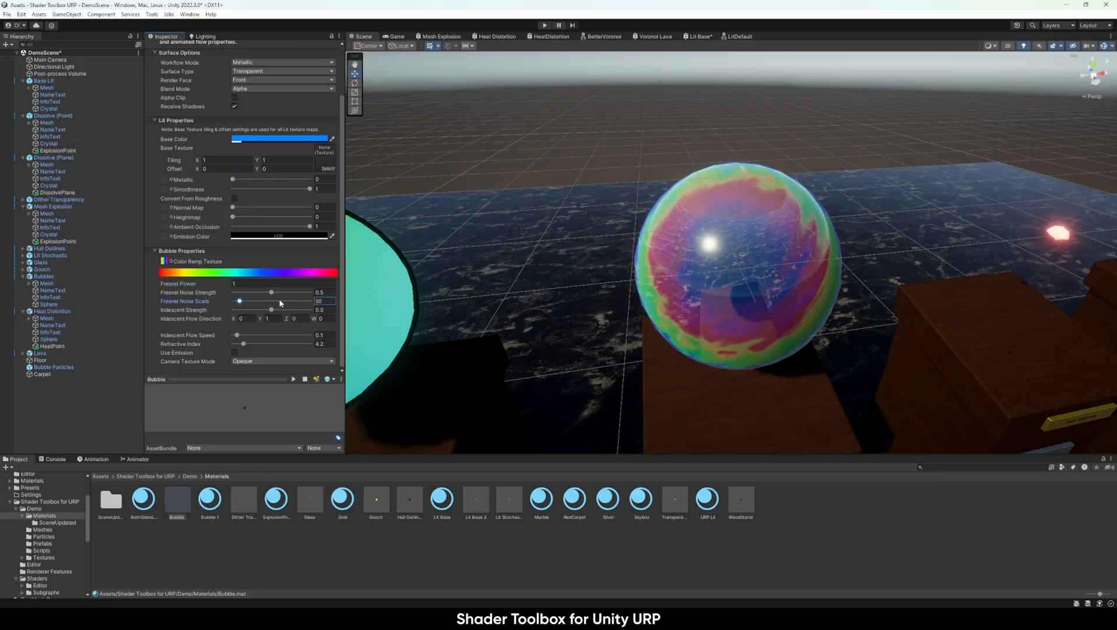
{"action": "left_click_drag", "start_coordinate": [273, 291], "coordinate": [140, 299]}
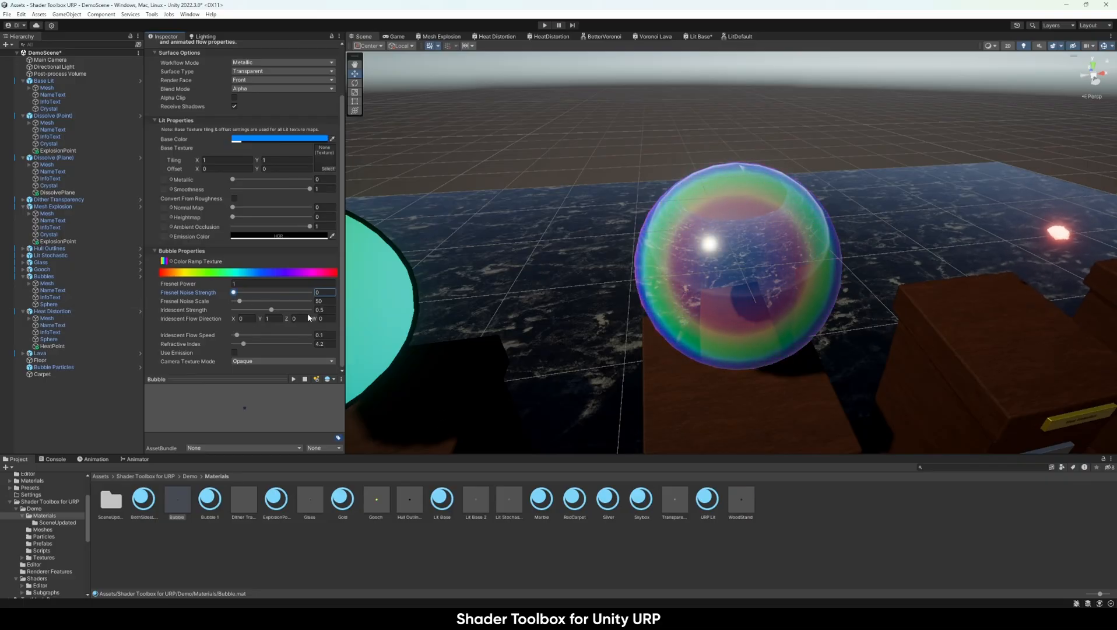
{"action": "key", "text": "ctrl+z"}
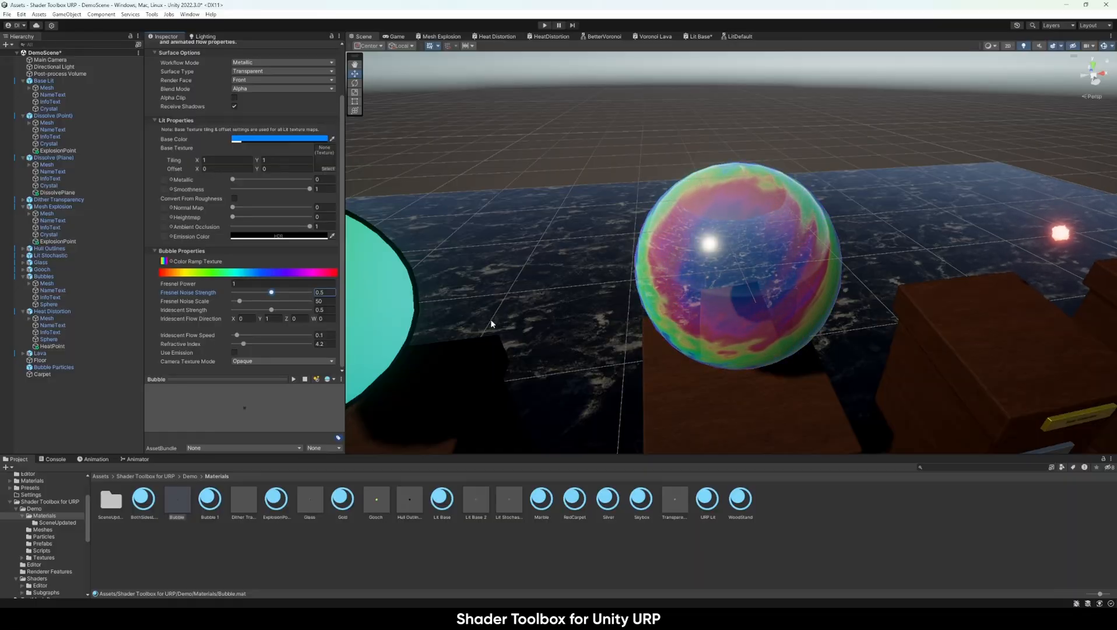
Test the Bubble material's Fresnel Noise Scale at 500, undo the change, and view the bubble sphere
{"action": "left_click_drag", "start_coordinate": [254, 301], "coordinate": [714, 314]}
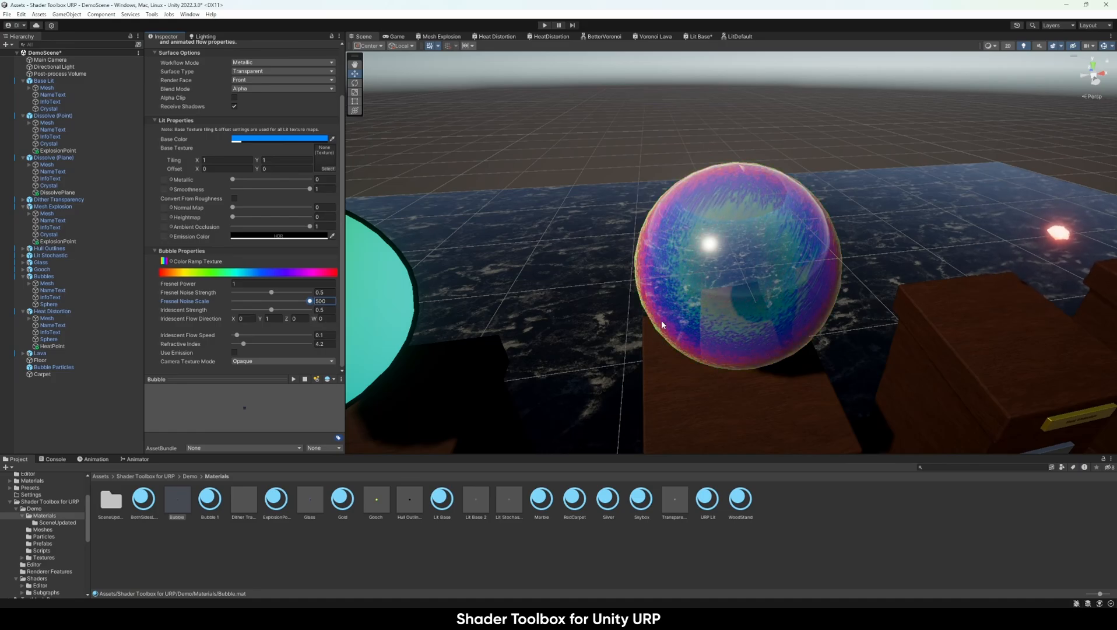
{"action": "key", "text": "ctrl+z"}
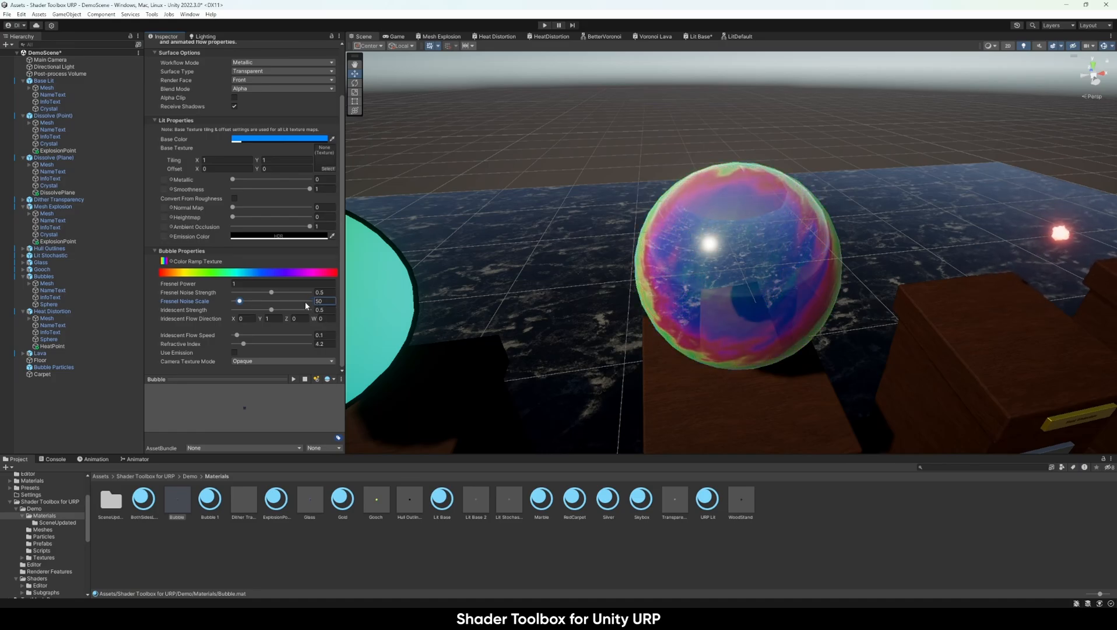
{"action": "right_click_drag", "start_coordinate": [650, 296], "coordinate": [618, 299]}
{"action": "key", "text": "d"}
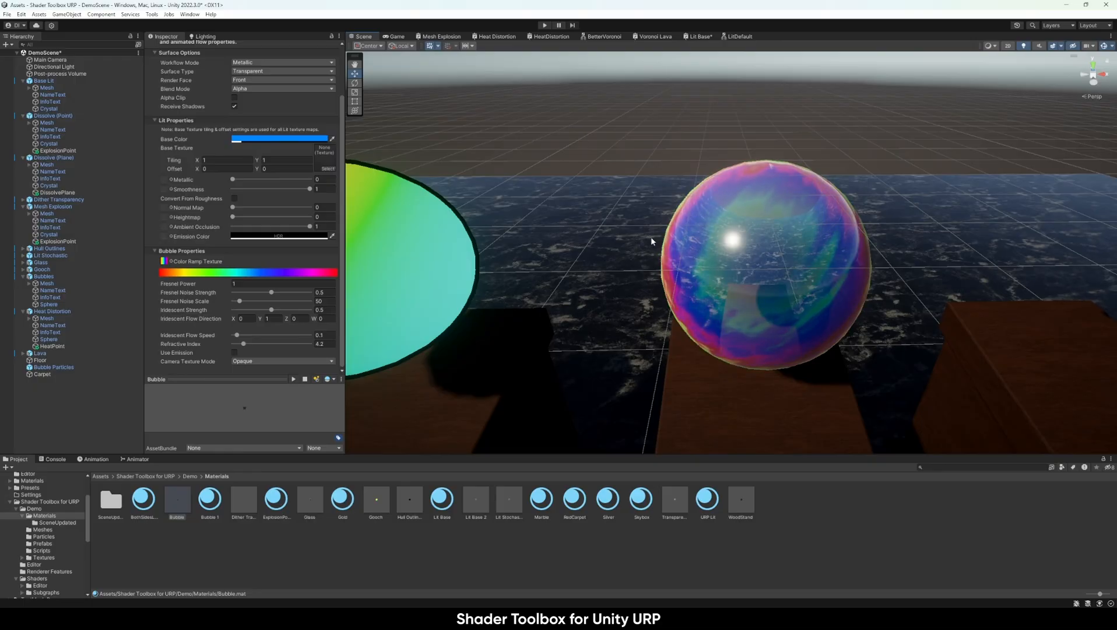
Set the Bubble material's Iridescent Flow Direction X back to 0, and test Iridescent Flow Speed at 2 before undoing it
{"action": "left_click", "coordinate": [239, 318]}
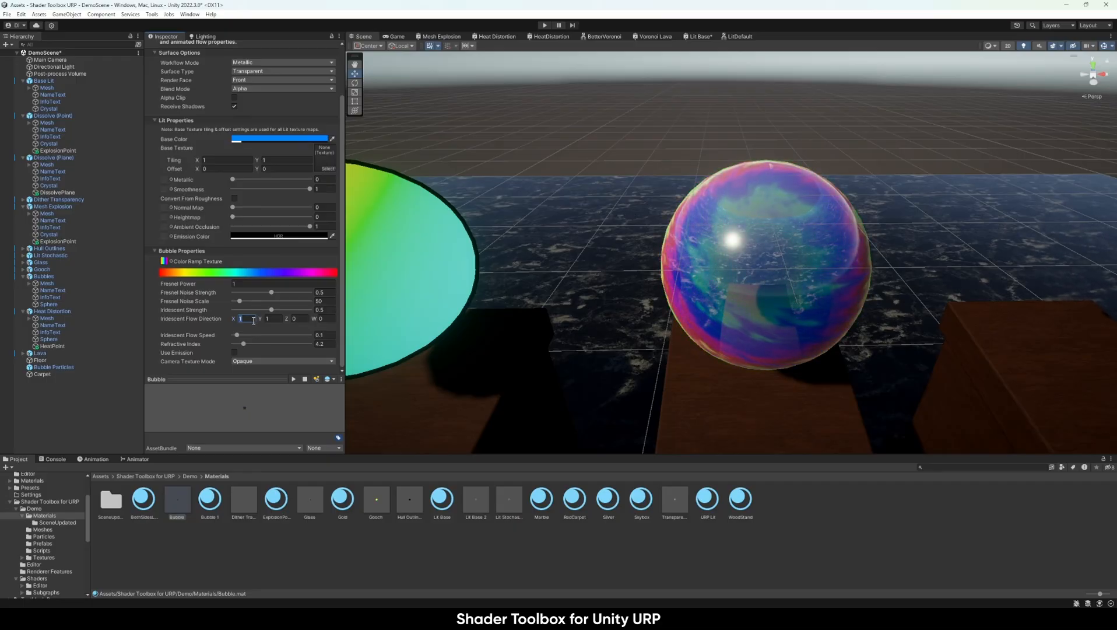
{"action": "type", "text": "0"}
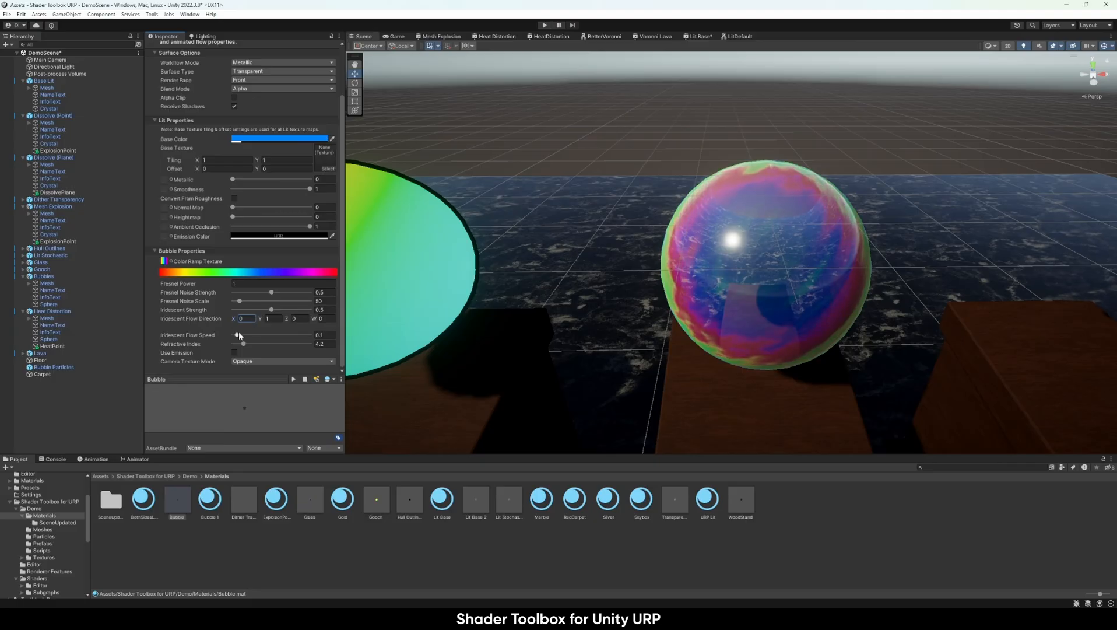
{"action": "left_click_drag", "start_coordinate": [239, 336], "coordinate": [455, 344]}
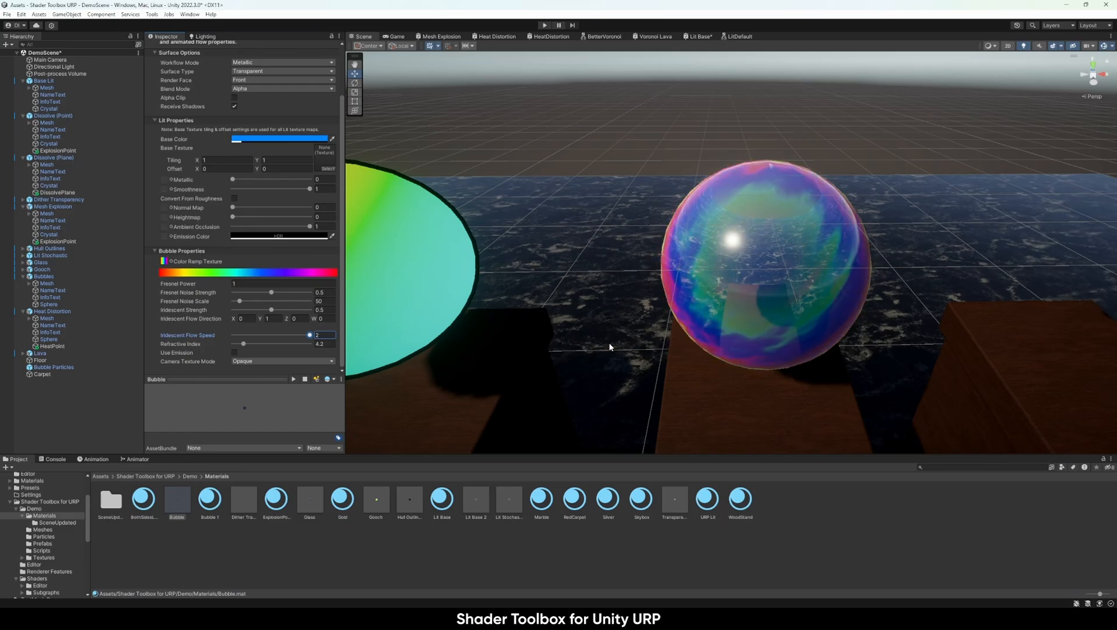
{"action": "key", "text": "ctrl+z"}
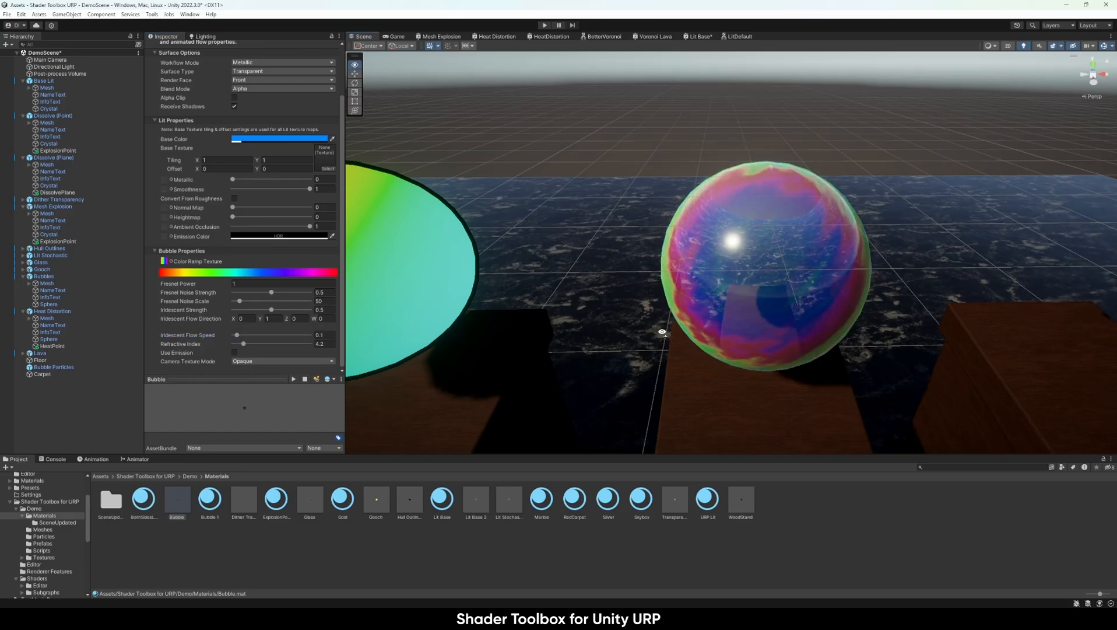
Inspect the Heat Distortion sphere's assigned material and open the Heat Distortion material from the SceneUpdated folder
{"action": "right_click_drag", "start_coordinate": [658, 326], "coordinate": [679, 291]}
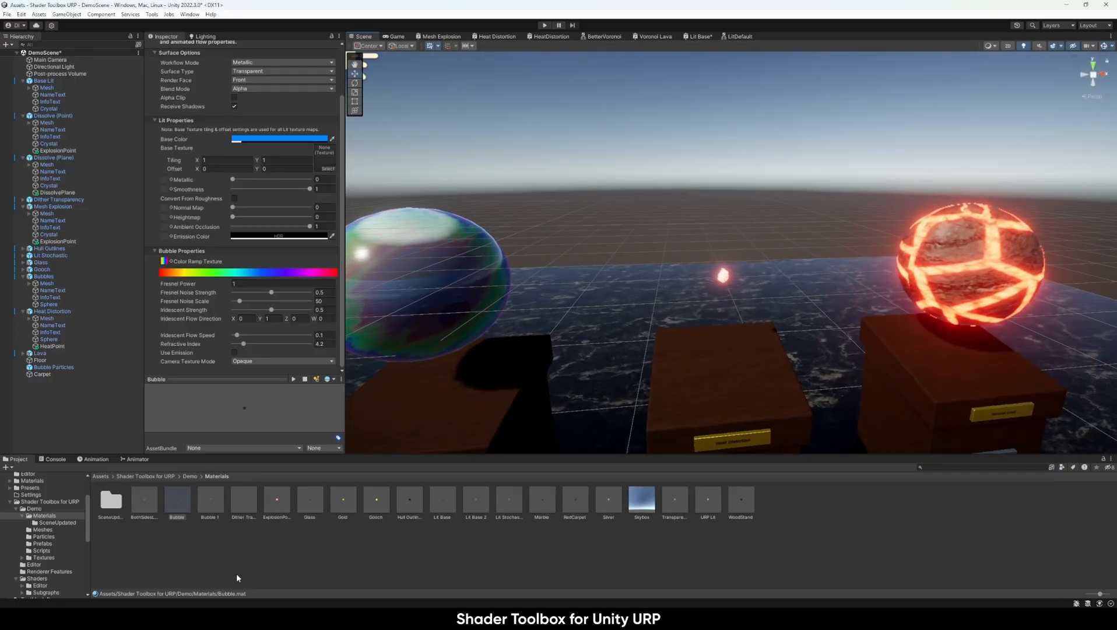
{"action": "left_click", "coordinate": [82, 523]}
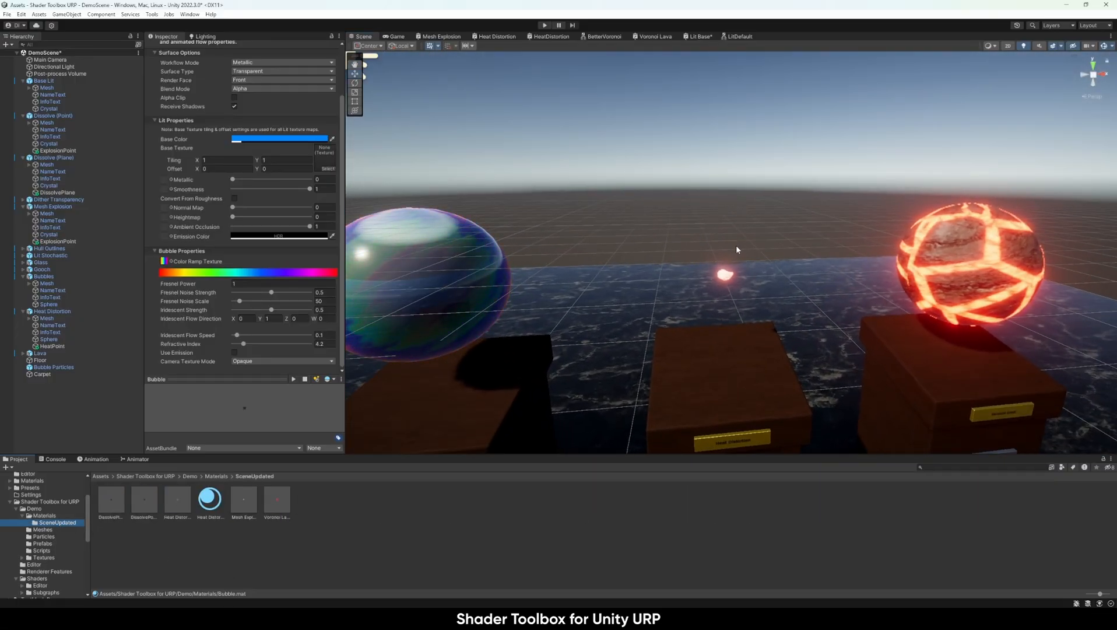
{"action": "left_click", "coordinate": [728, 272]}
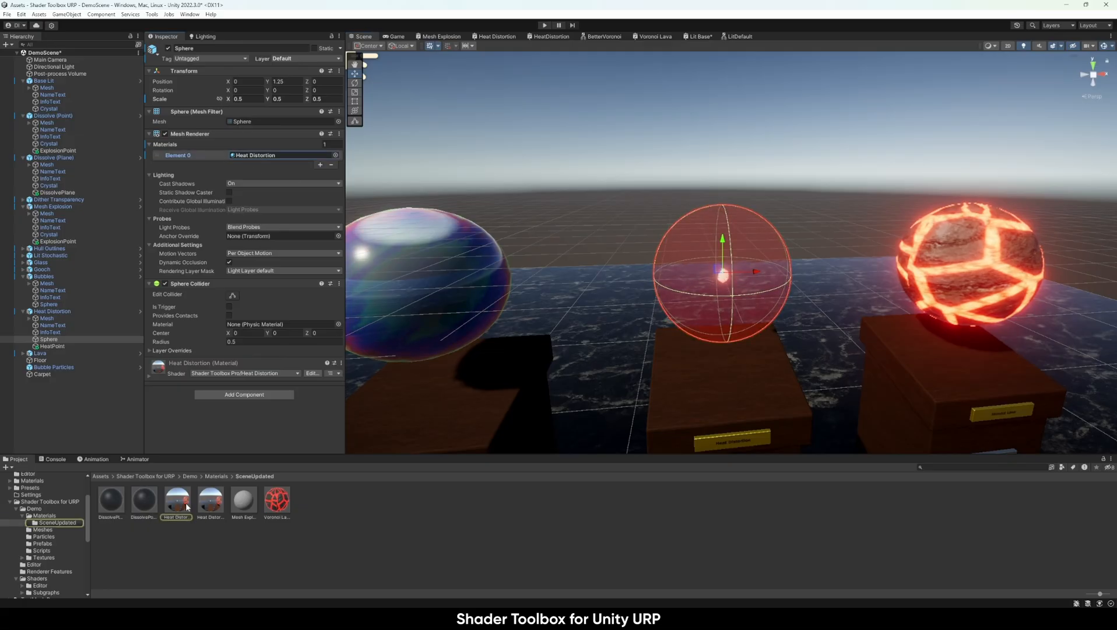
{"action": "double_click", "coordinate": [251, 156]}
{"action": "left_click_drag", "start_coordinate": [795, 267], "coordinate": [706, 221], "text": "alt"}
{"action": "left_click", "coordinate": [701, 216]}
{"action": "left_click", "coordinate": [701, 215]}
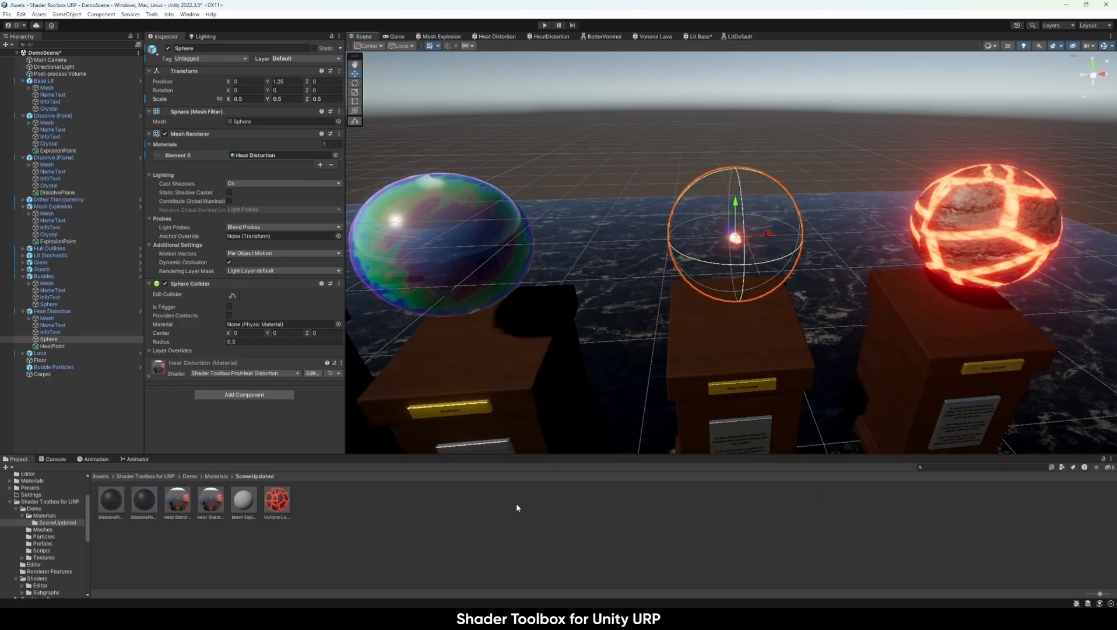
{"action": "left_click", "coordinate": [177, 502]}
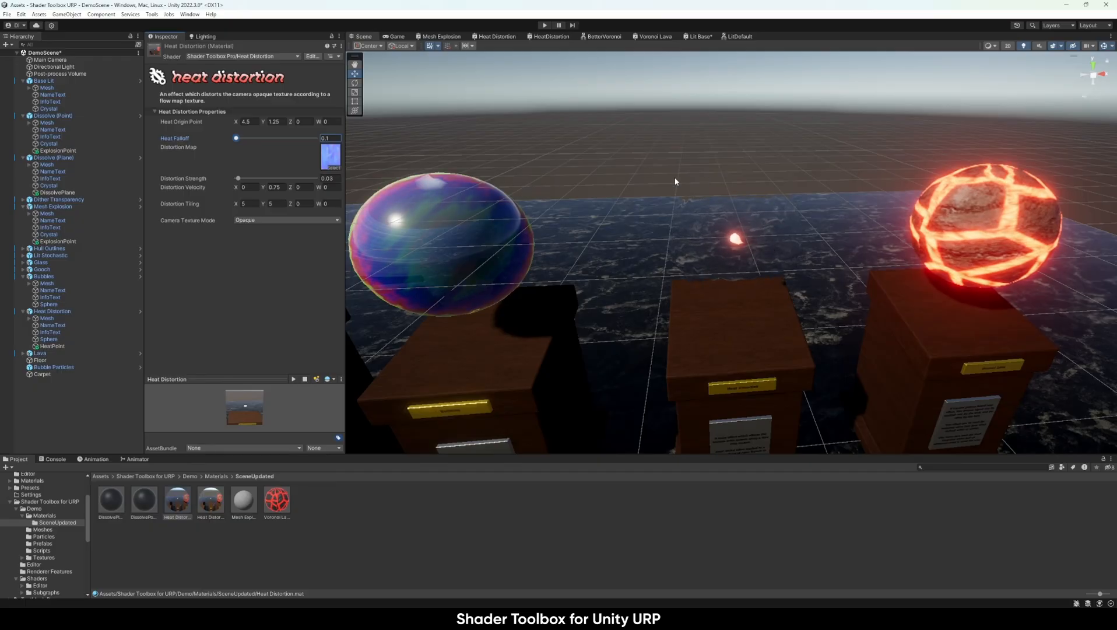
Set the Heat Distortion material's Heat Falloff to 10, and test Distortion Strength at 0.266 before returning it to 0.03
{"action": "left_click_drag", "start_coordinate": [236, 139], "coordinate": [453, 149]}
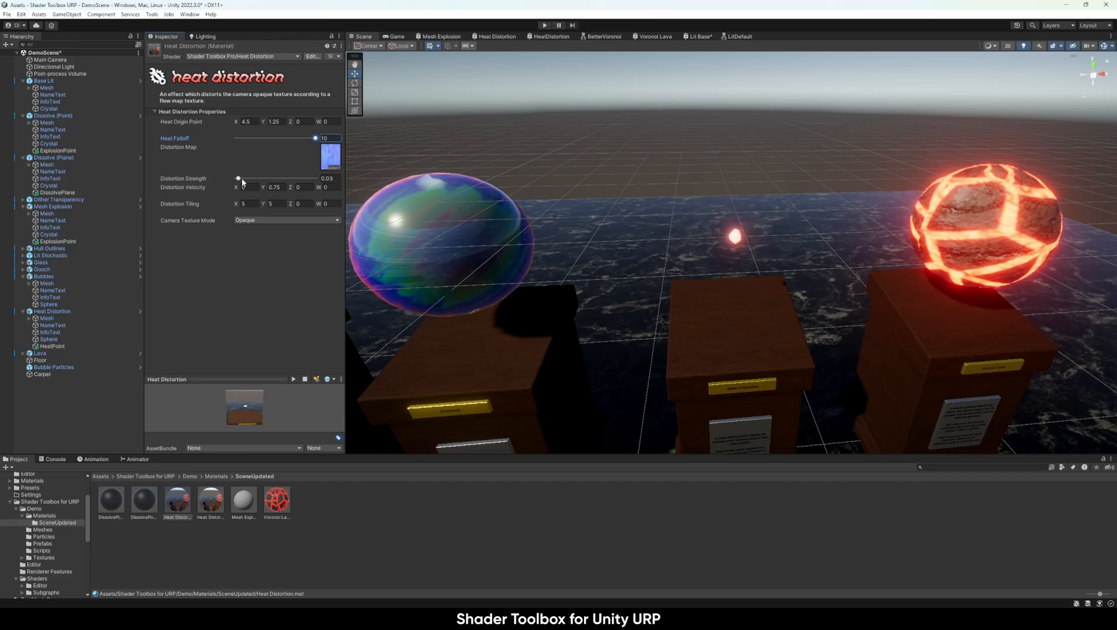
{"action": "left_click_drag", "start_coordinate": [238, 178], "coordinate": [258, 184]}
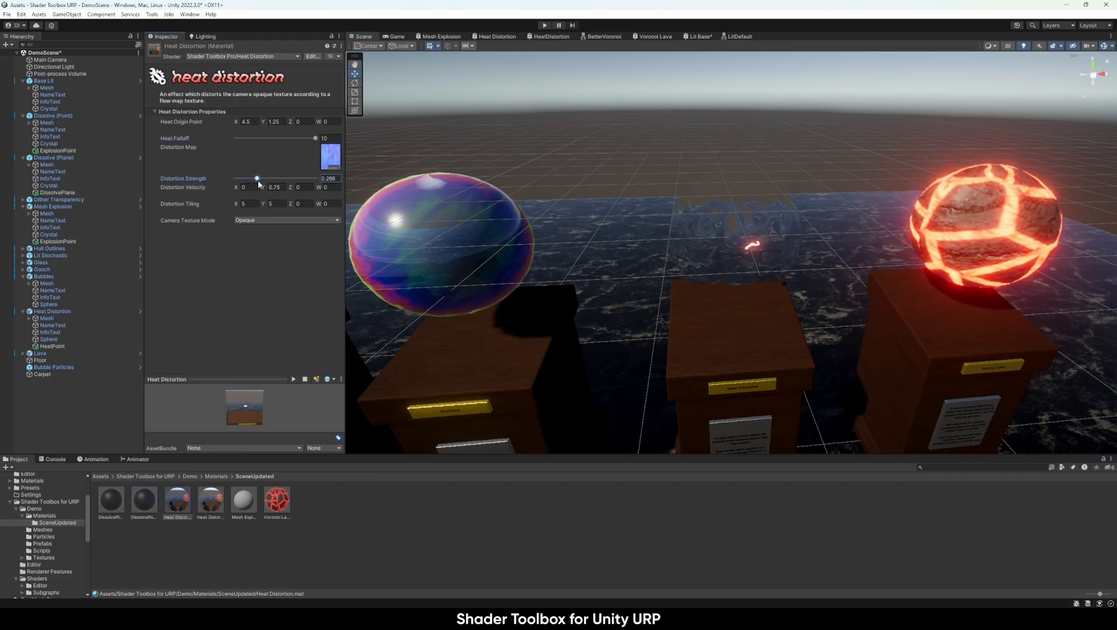
{"action": "key", "text": "w"}
{"action": "right_click_drag", "start_coordinate": [793, 232], "coordinate": [795, 282]}
{"action": "key", "text": "s"}
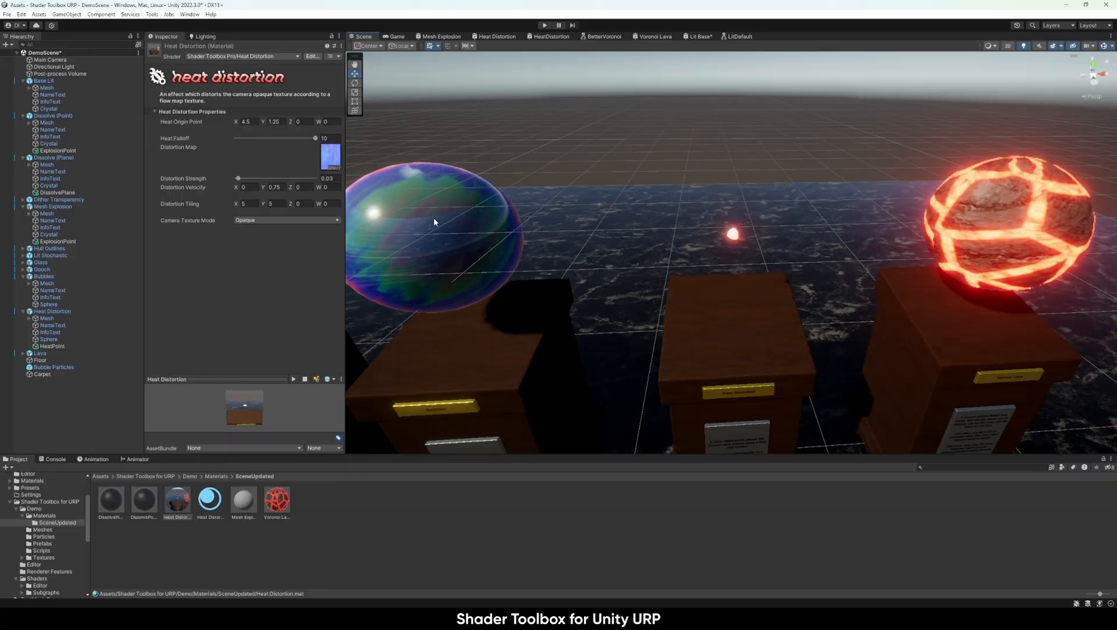
{"action": "left_click_drag", "start_coordinate": [257, 177], "coordinate": [238, 178]}
Test the Heat Distortion material's Distortion Velocity with Y at 7 and X at 1, cancelling each change
{"action": "left_click", "coordinate": [282, 187]}
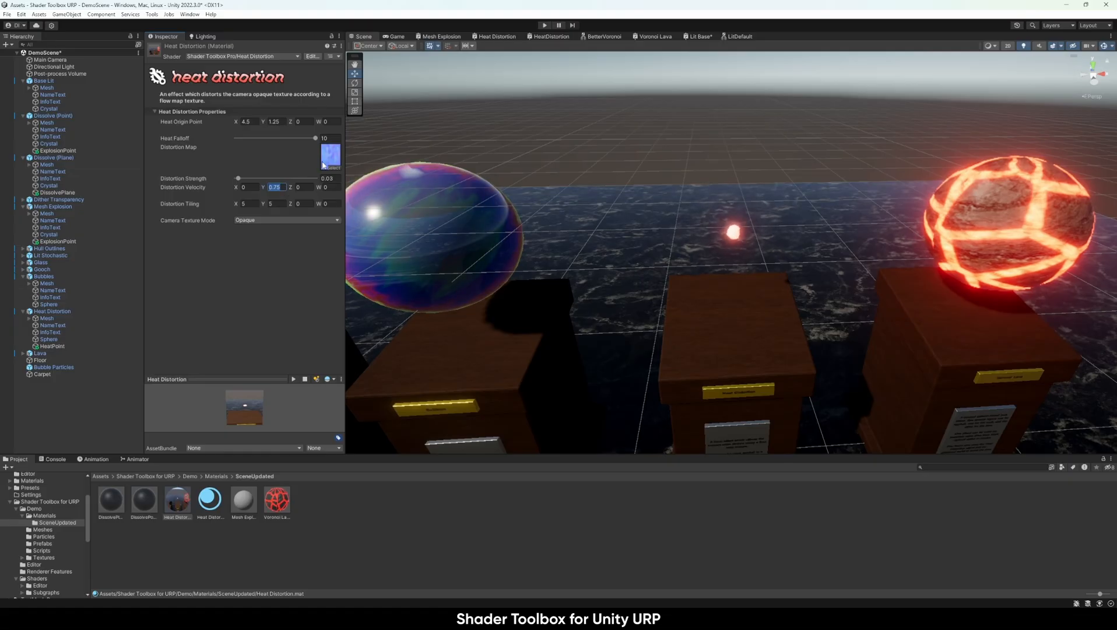
{"action": "type", "text": "7"}
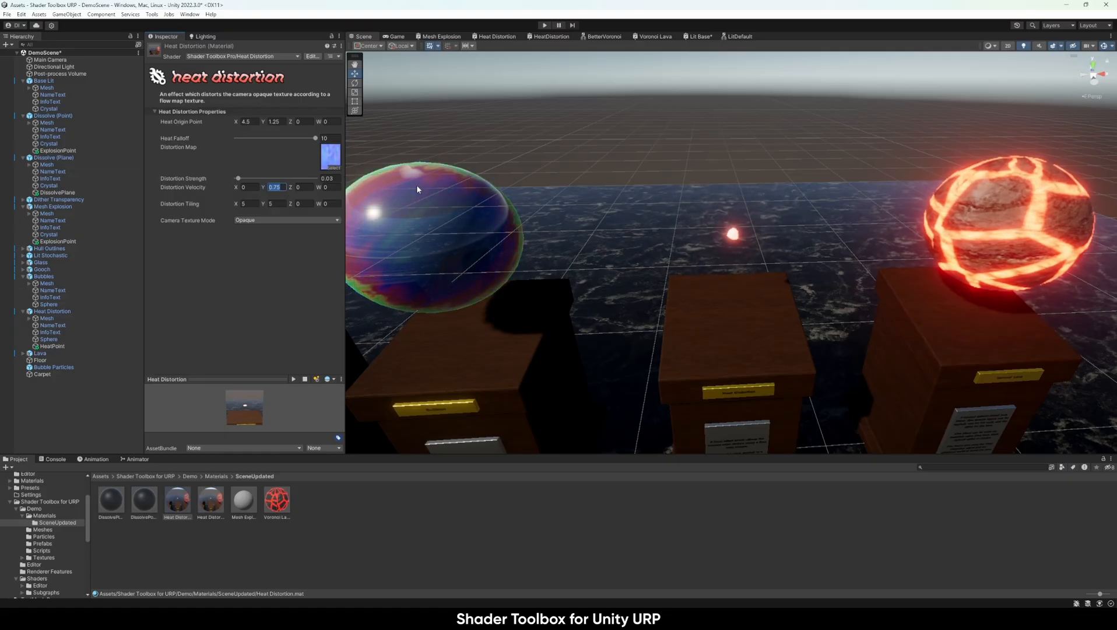
{"action": "type", "text": "5"}
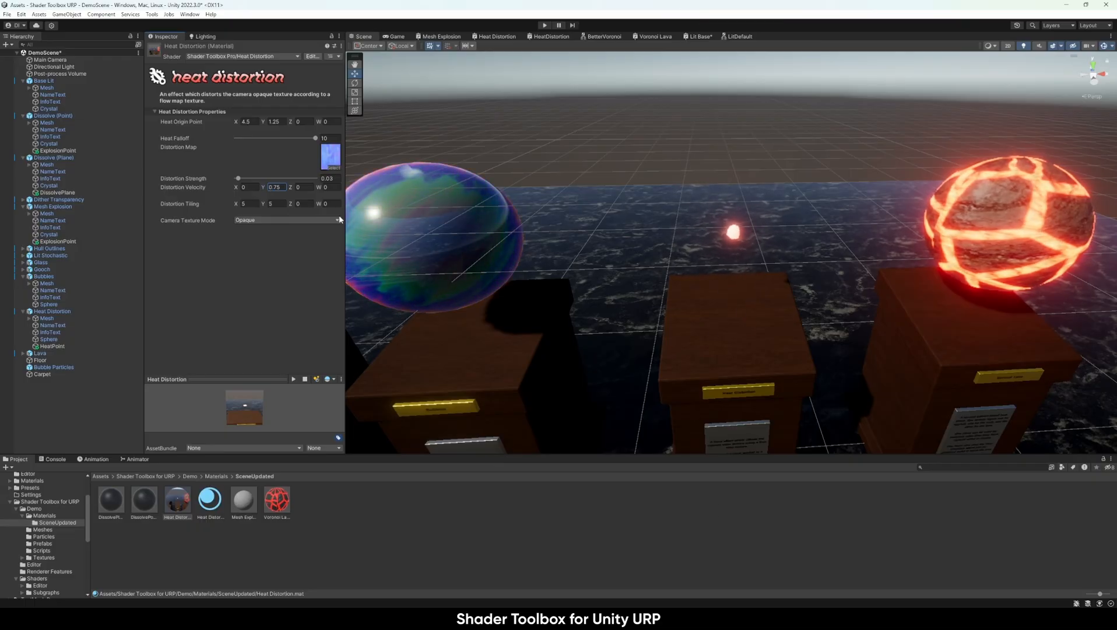
{"action": "left_click", "coordinate": [280, 188]}
{"action": "type", "text": "7"}
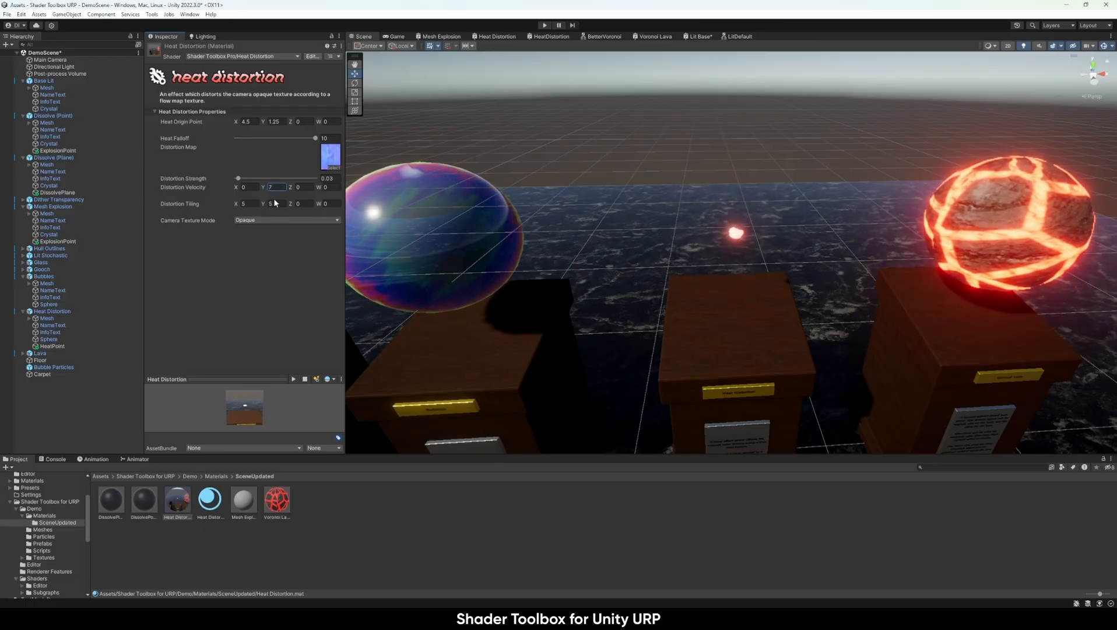
{"action": "key", "text": "Escape"}
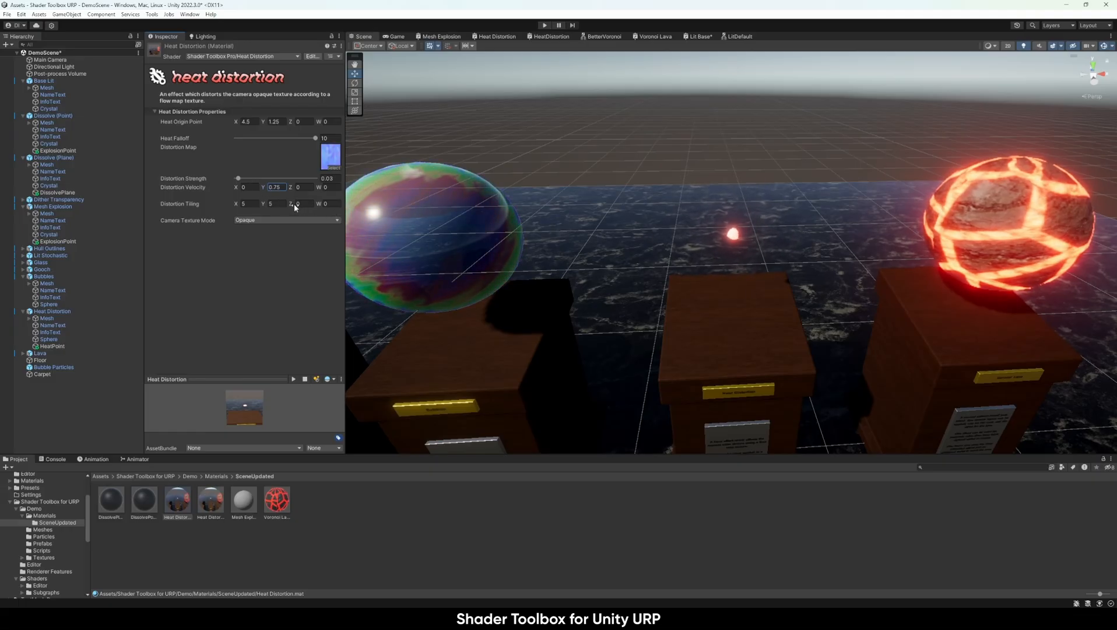
{"action": "left_click", "coordinate": [251, 187]}
{"action": "type", "text": "1"}
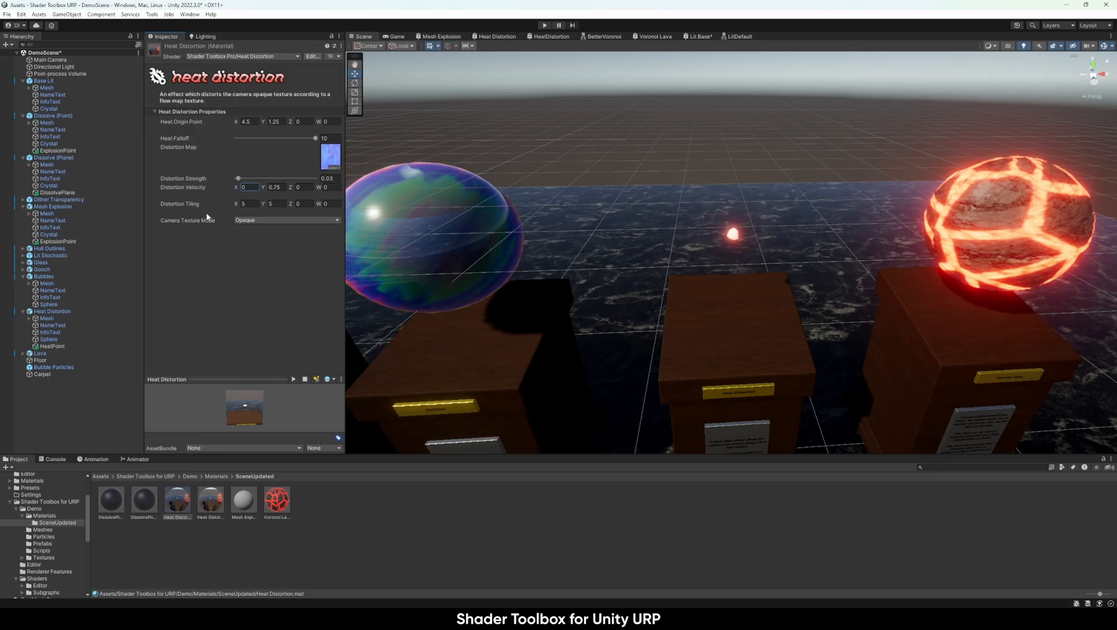
{"action": "key", "text": "Escape"}
Test the Heat Distortion material's Distortion Tiling at 20 in X and Y, and undo the change
{"action": "left_click", "coordinate": [251, 204]}
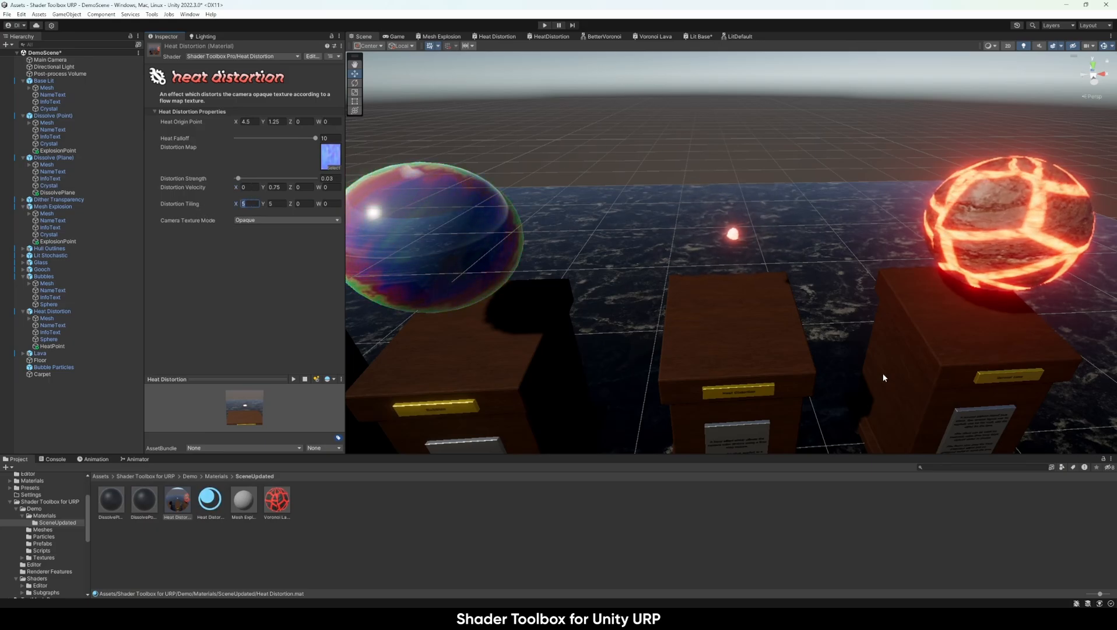
{"action": "type", "text": "20"}
{"action": "key", "text": "Tab"}
{"action": "type", "text": "20"}
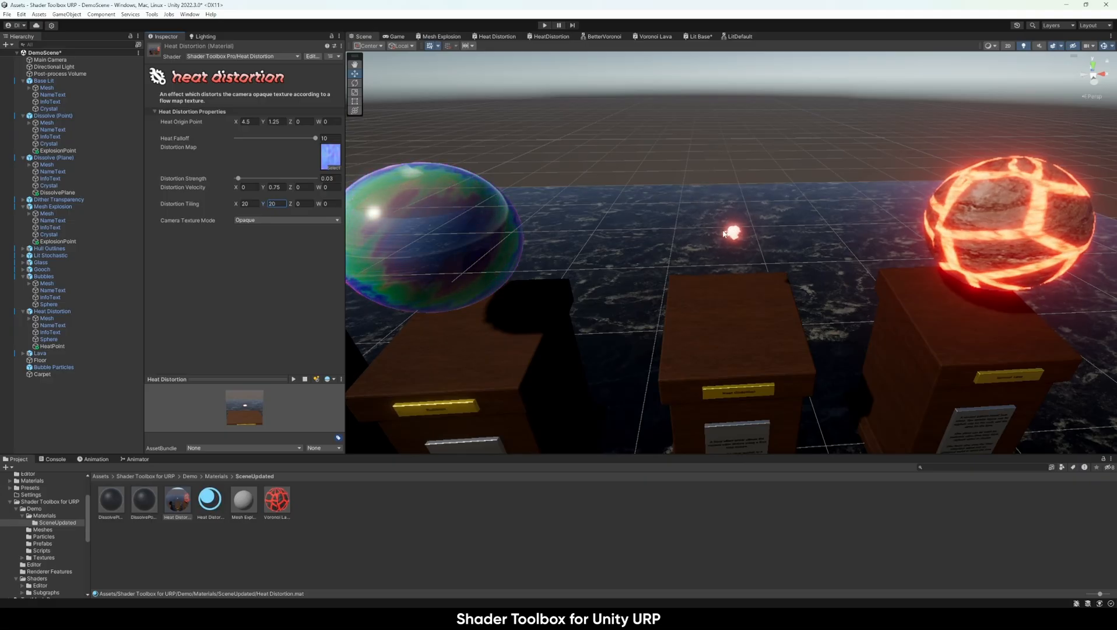
{"action": "key", "text": "ctrl+z"}
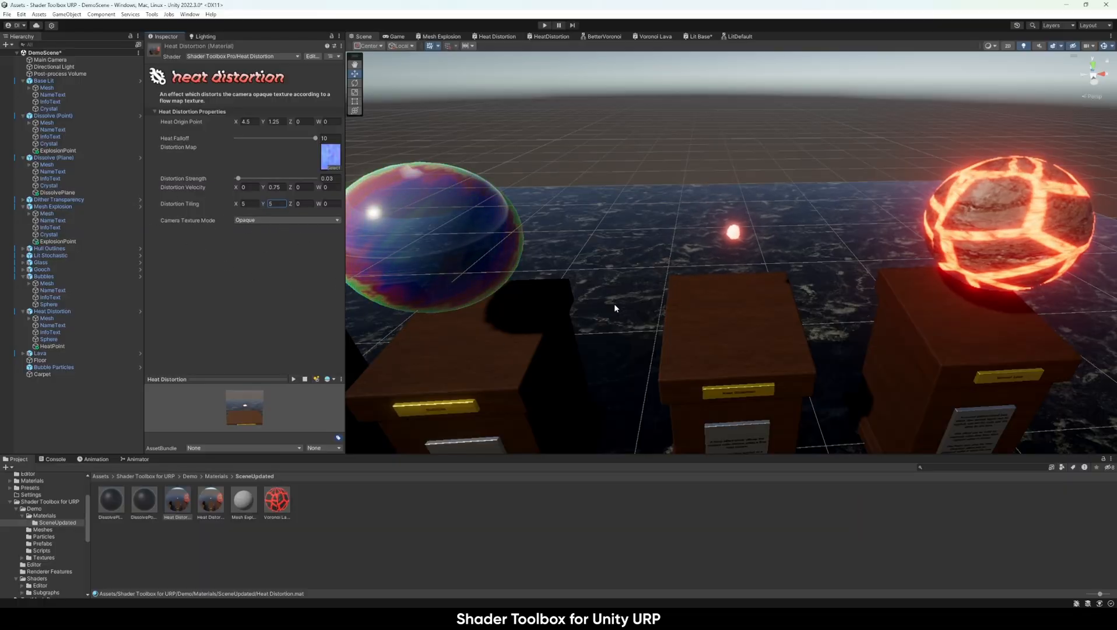
Bring the lava sphere into view and open the Voronoi Lava material
{"action": "right_click_drag", "start_coordinate": [728, 236], "coordinate": [735, 209]}
{"action": "right_click_drag", "start_coordinate": [698, 294], "coordinate": [750, 273]}
{"action": "left_click", "coordinate": [277, 500]}
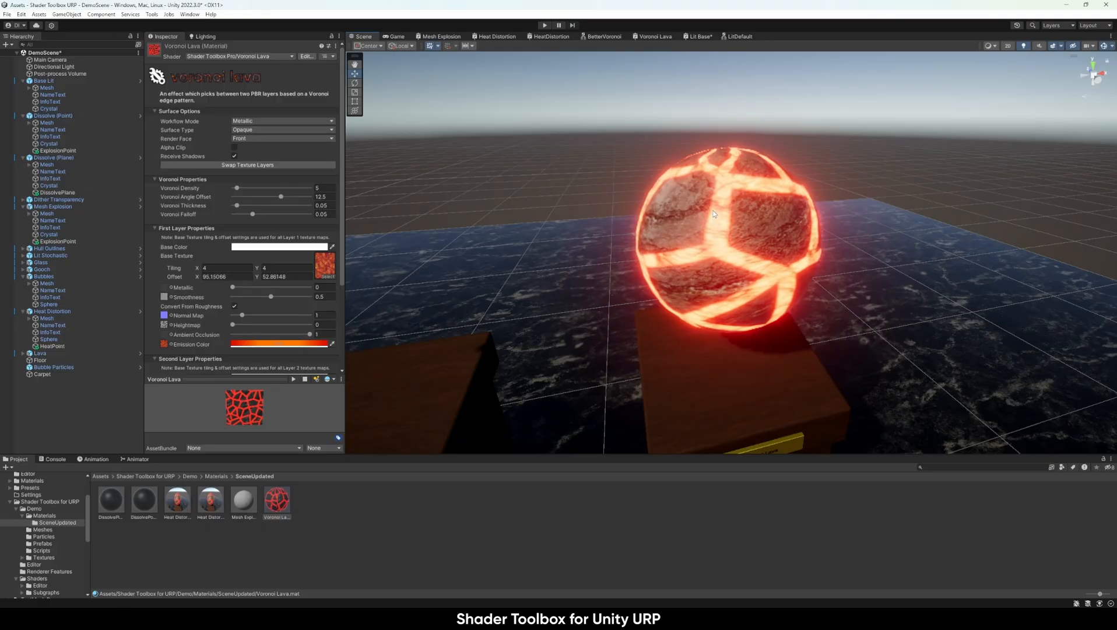
Examine the Voronoi Lava material's Voronoi, First Layer and Second Layer properties alongside the lava sphere
{"action": "scroll", "coordinate": [217, 284], "scroll_direction": "down", "scroll_amount": 2}
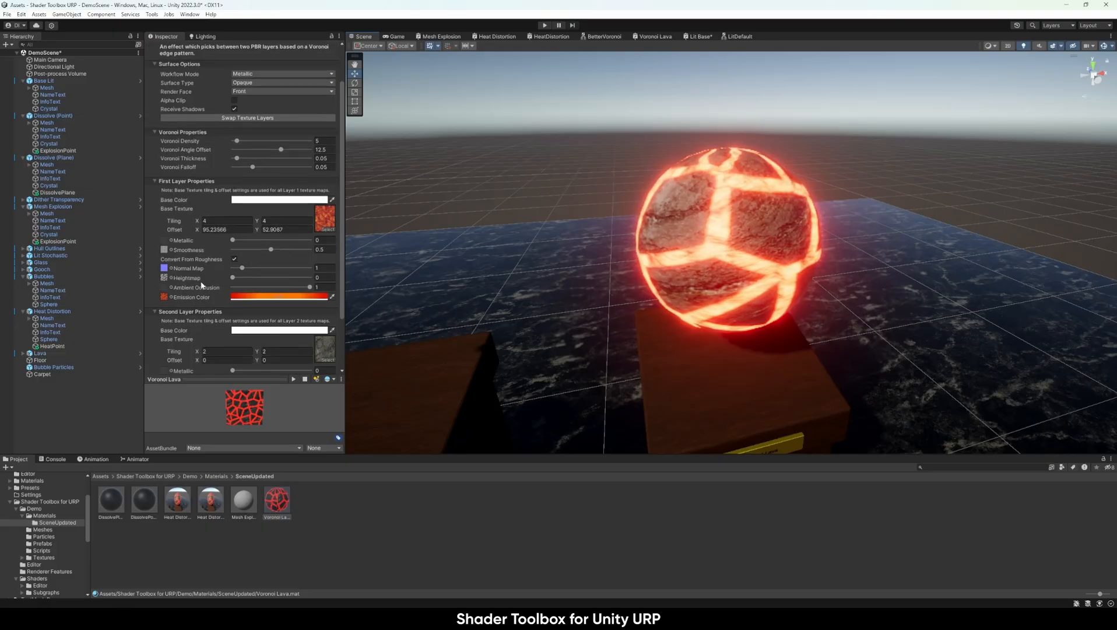
{"action": "scroll", "coordinate": [186, 239], "scroll_direction": "down", "scroll_amount": 3}
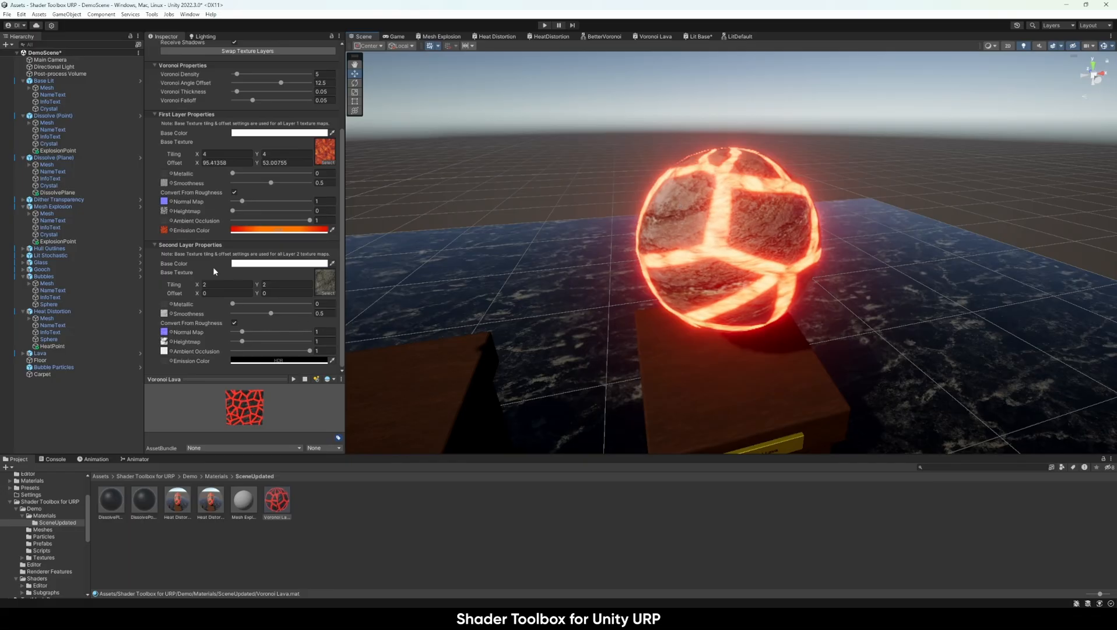
{"action": "key", "text": "d"}
{"action": "right_click_drag", "start_coordinate": [778, 226], "coordinate": [735, 225]}
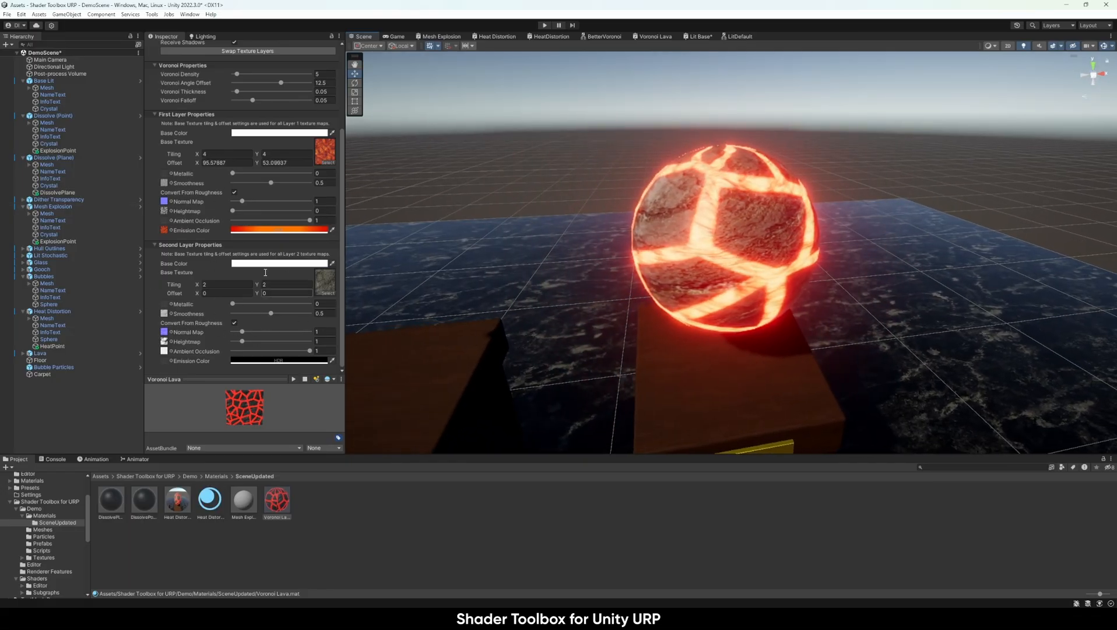
{"action": "right_click_drag", "start_coordinate": [654, 198], "coordinate": [652, 211]}
{"action": "key", "text": "e"}
{"action": "scroll", "coordinate": [274, 235], "scroll_direction": "up", "scroll_amount": 2}
{"action": "right_click_drag", "start_coordinate": [580, 306], "coordinate": [585, 303]}
{"action": "key", "text": "q"}
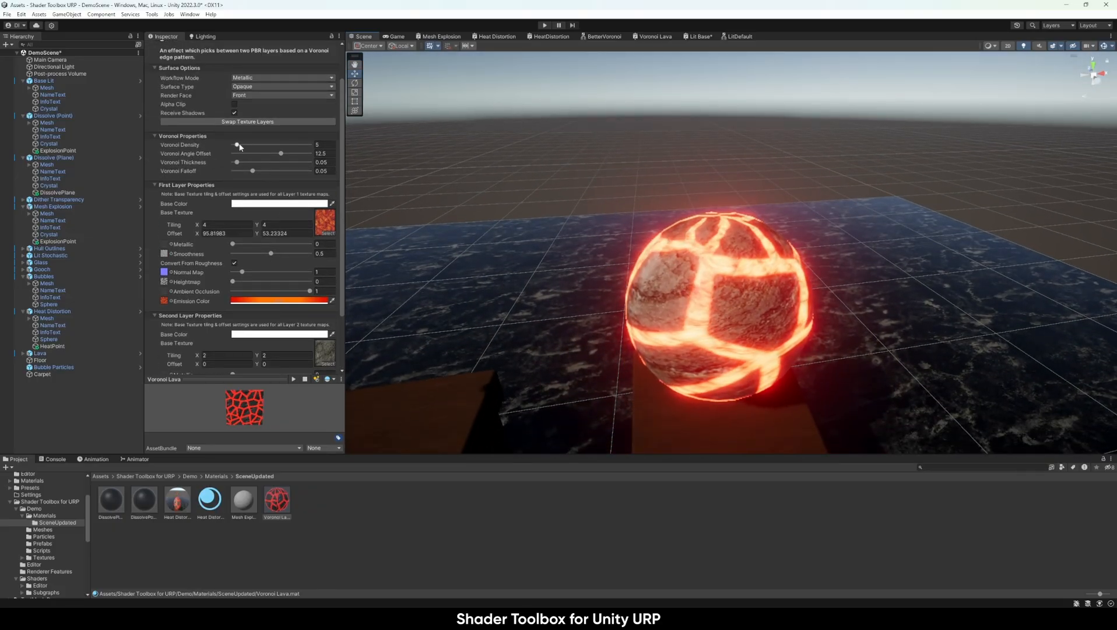
Set the Voronoi Lava material's Voronoi Density to 8.4 and Voronoi Angle Offset to 0, and view the lava sphere
{"action": "mouse_move", "coordinate": [237, 144]}
{"action": "left_mouse_down"}
{"action": "mouse_move", "coordinate": [262, 149]}
{"action": "mouse_move", "coordinate": [239, 149]}
{"action": "left_mouse_up"}
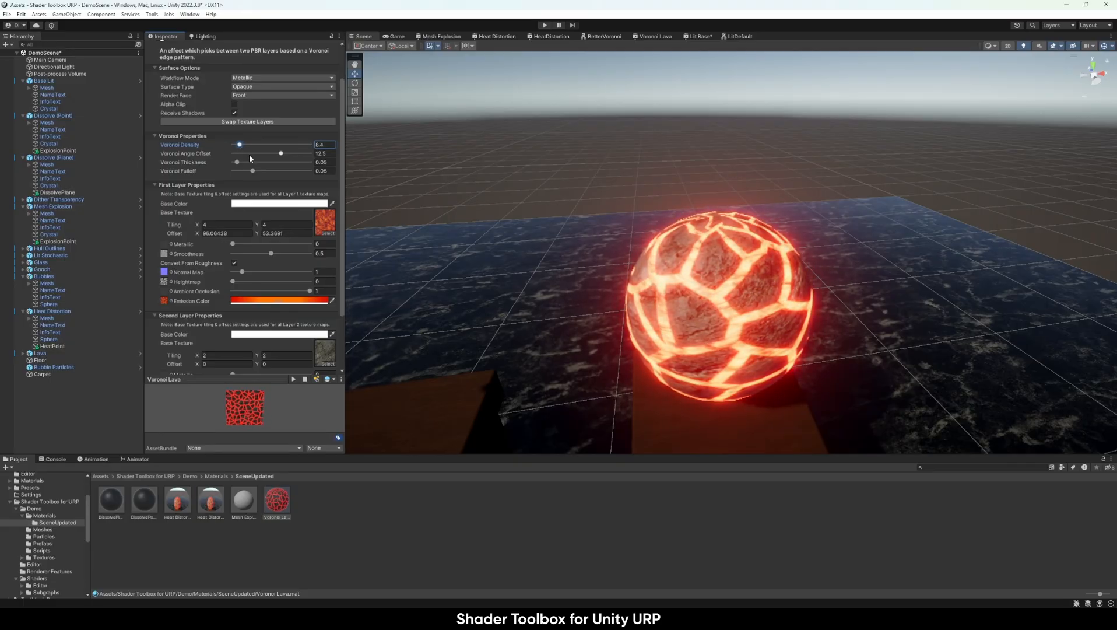
{"action": "left_click_drag", "start_coordinate": [281, 154], "coordinate": [207, 159]}
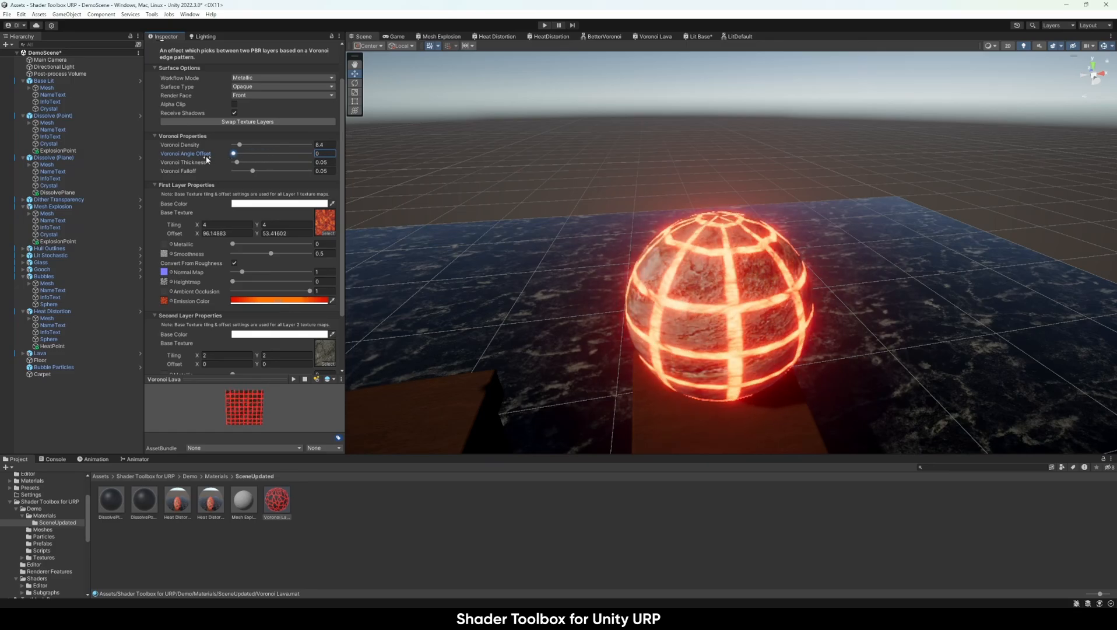
{"action": "middle_click_drag", "start_coordinate": [702, 316], "coordinate": [695, 210]}
{"action": "right_click_drag", "start_coordinate": [695, 210], "coordinate": [690, 196]}
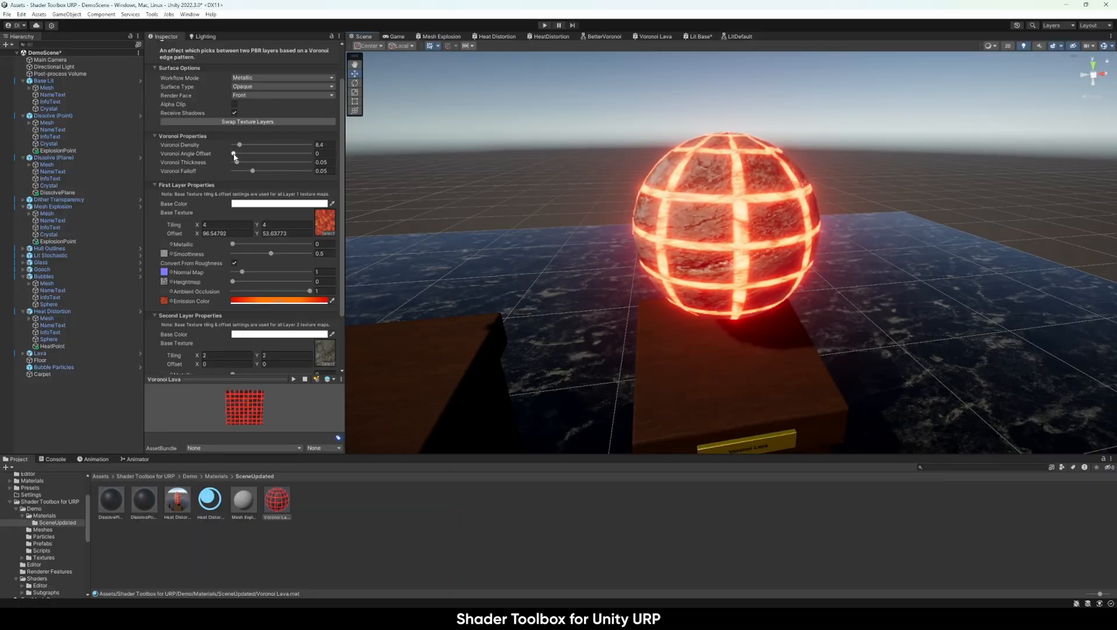
Raise the Voronoi Lava material's Voronoi Angle Offset gradually from 0 to 1 and on to about 3
{"action": "left_click_drag", "start_coordinate": [233, 154], "coordinate": [234, 152]}
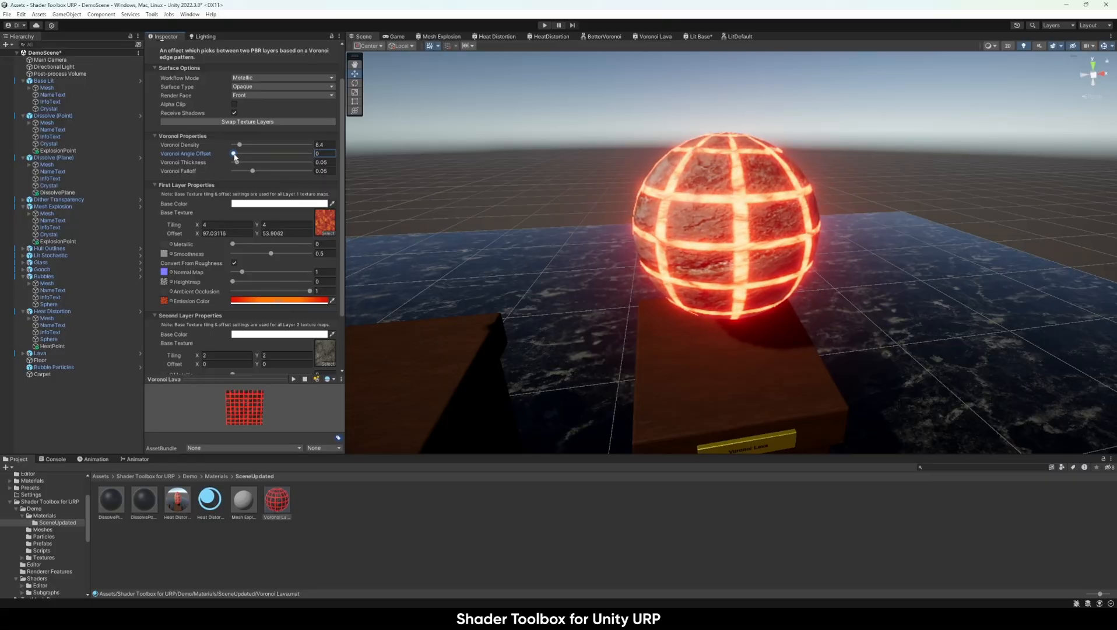
{"action": "left_click_drag", "start_coordinate": [233, 154], "coordinate": [239, 157]}
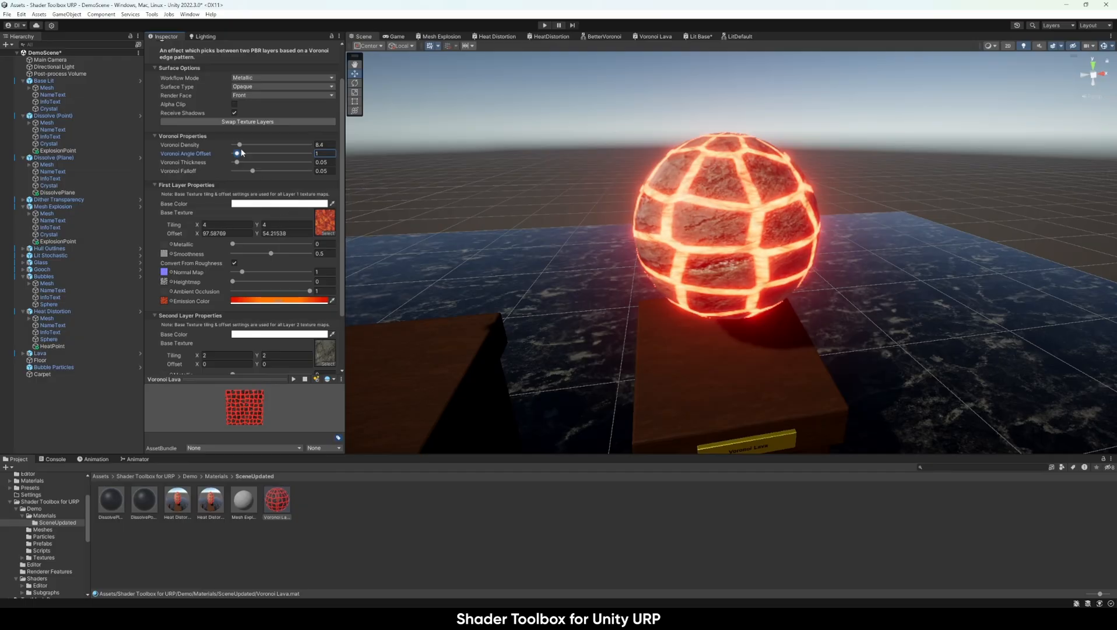
{"action": "left_click_drag", "start_coordinate": [242, 153], "coordinate": [245, 158]}
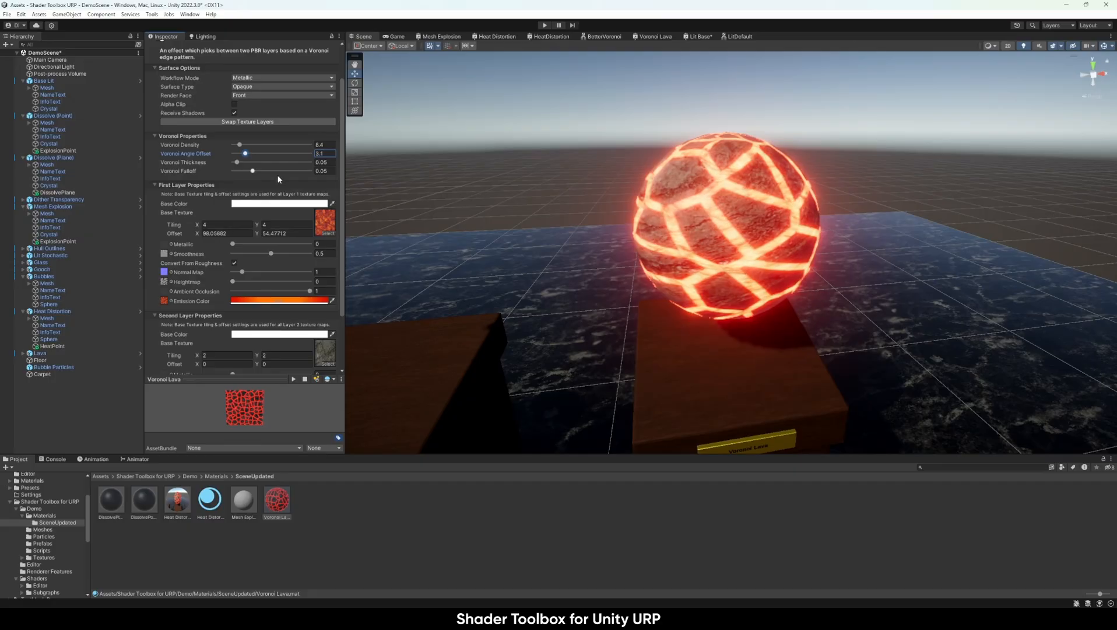
Set the Voronoi Lava material's Voronoi Angle Offset to 5.4, Voronoi Thickness to 0 and Voronoi Falloff to 0.103
{"action": "left_click_drag", "start_coordinate": [247, 155], "coordinate": [256, 155]}
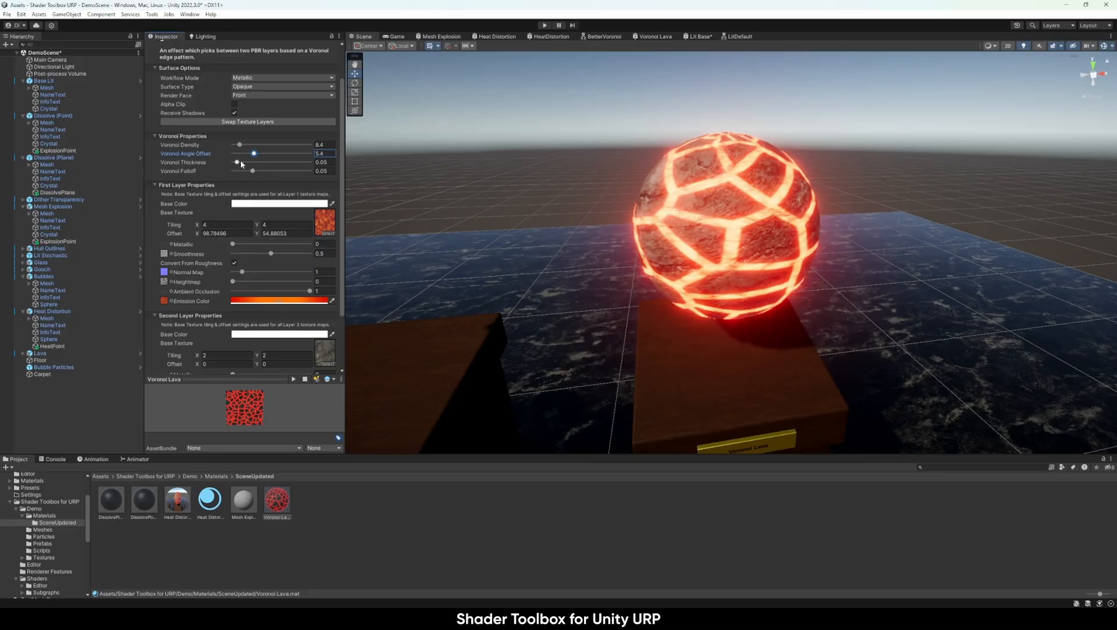
{"action": "left_click_drag", "start_coordinate": [238, 162], "coordinate": [238, 163]}
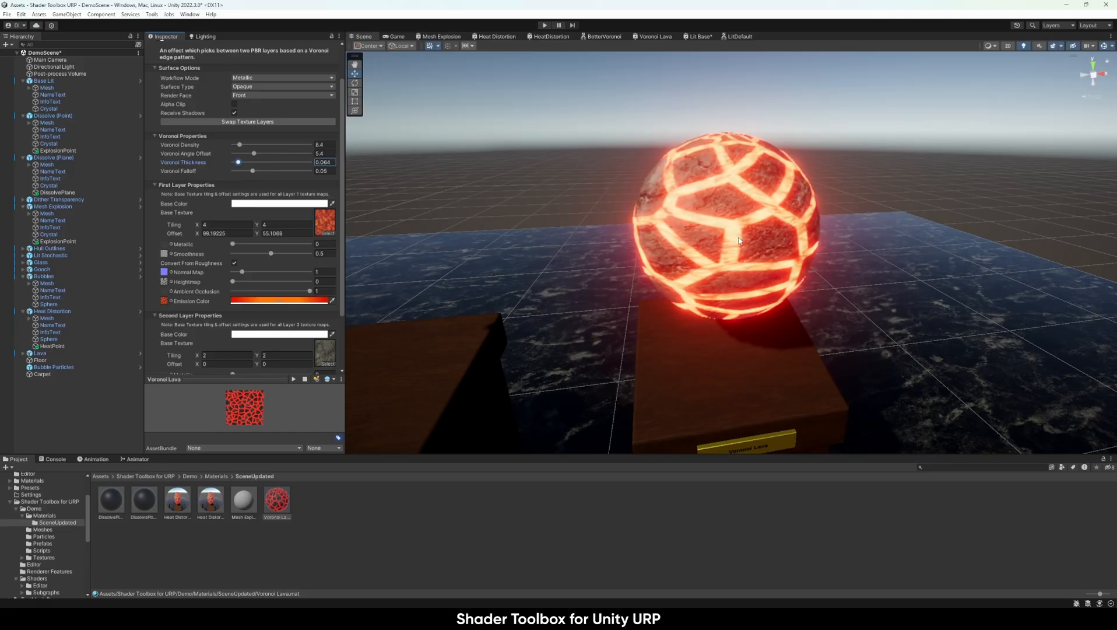
{"action": "left_click_drag", "start_coordinate": [253, 172], "coordinate": [232, 171]}
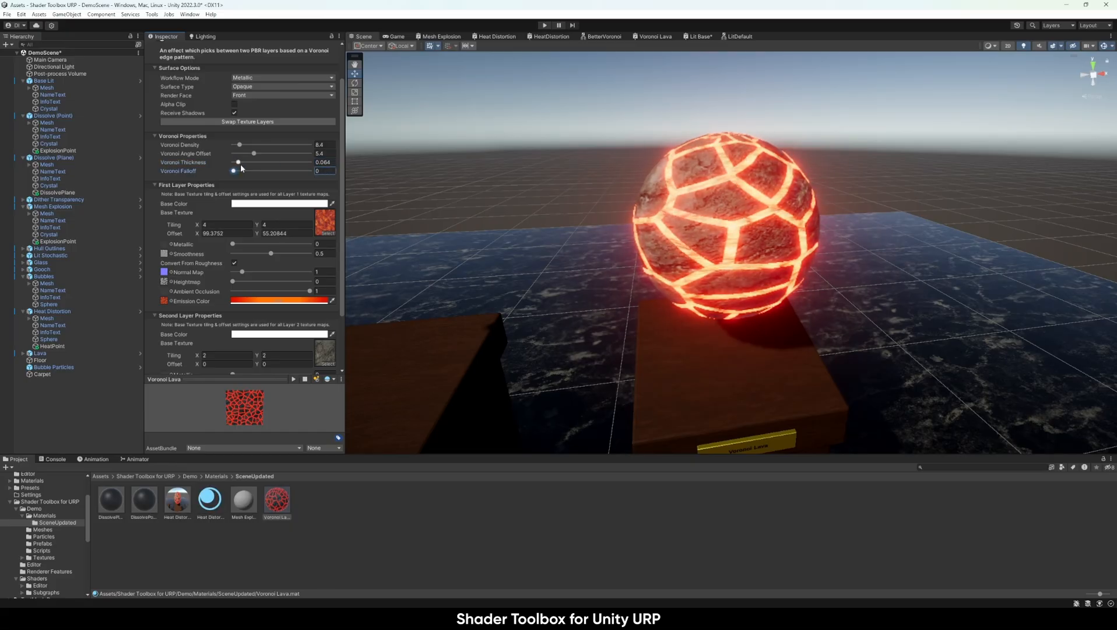
{"action": "mouse_move", "coordinate": [238, 162]}
{"action": "left_mouse_down"}
{"action": "mouse_move", "coordinate": [200, 167]}
{"action": "mouse_move", "coordinate": [252, 172]}
{"action": "left_mouse_up"}
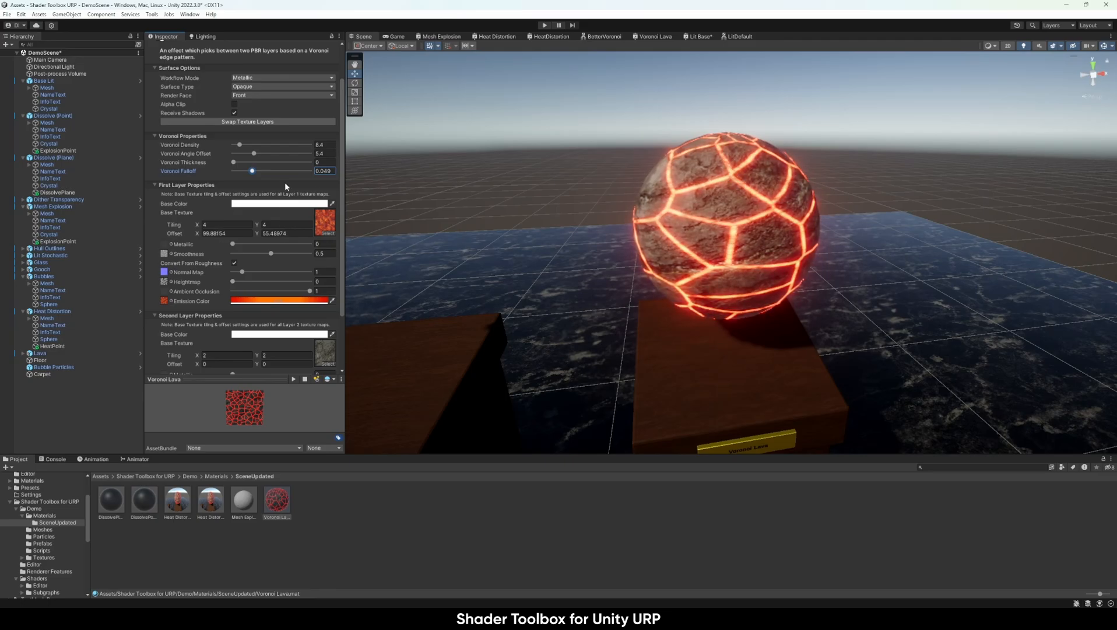
{"action": "left_click_drag", "start_coordinate": [252, 171], "coordinate": [272, 173]}
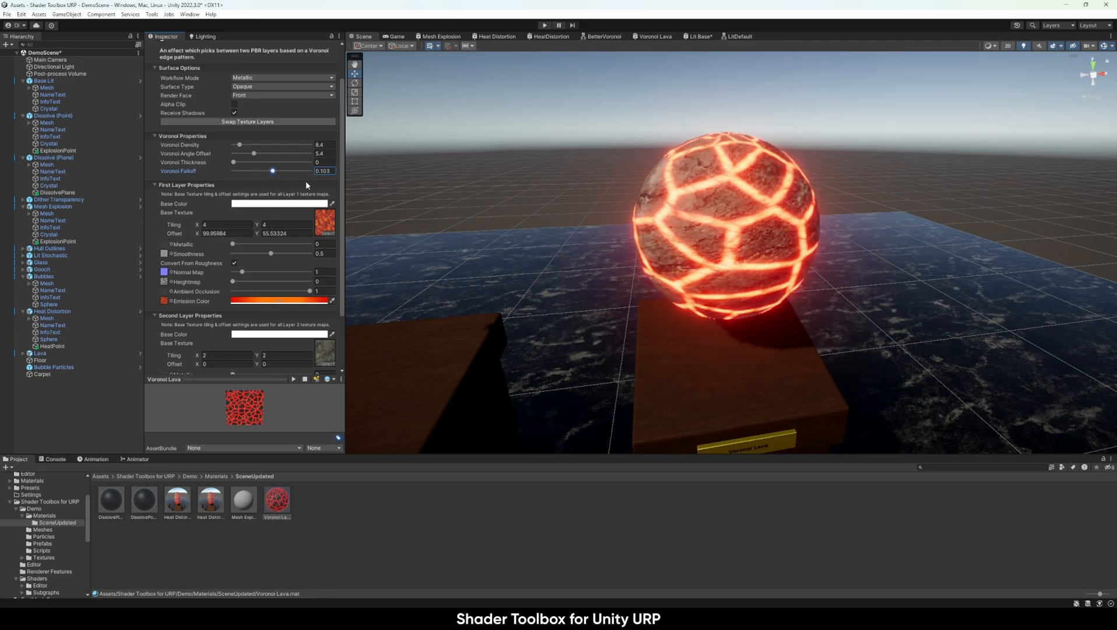
Swap the Voronoi Lava material's two texture layers, swap them back, and view the Second Layer Properties
{"action": "left_click", "coordinate": [259, 121]}
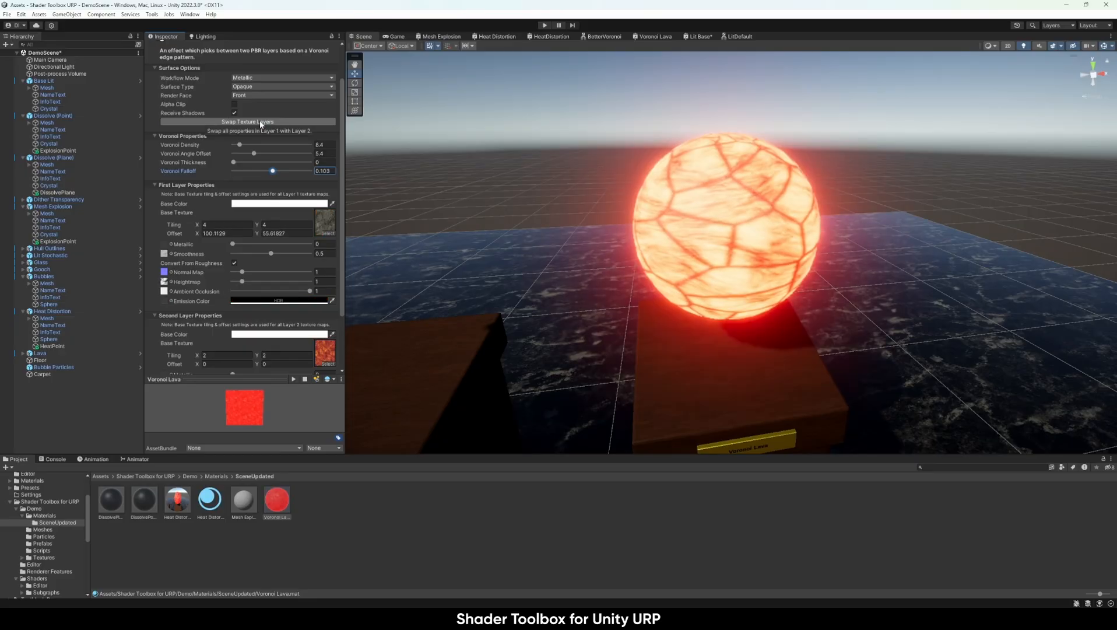
{"action": "left_click", "coordinate": [259, 121]}
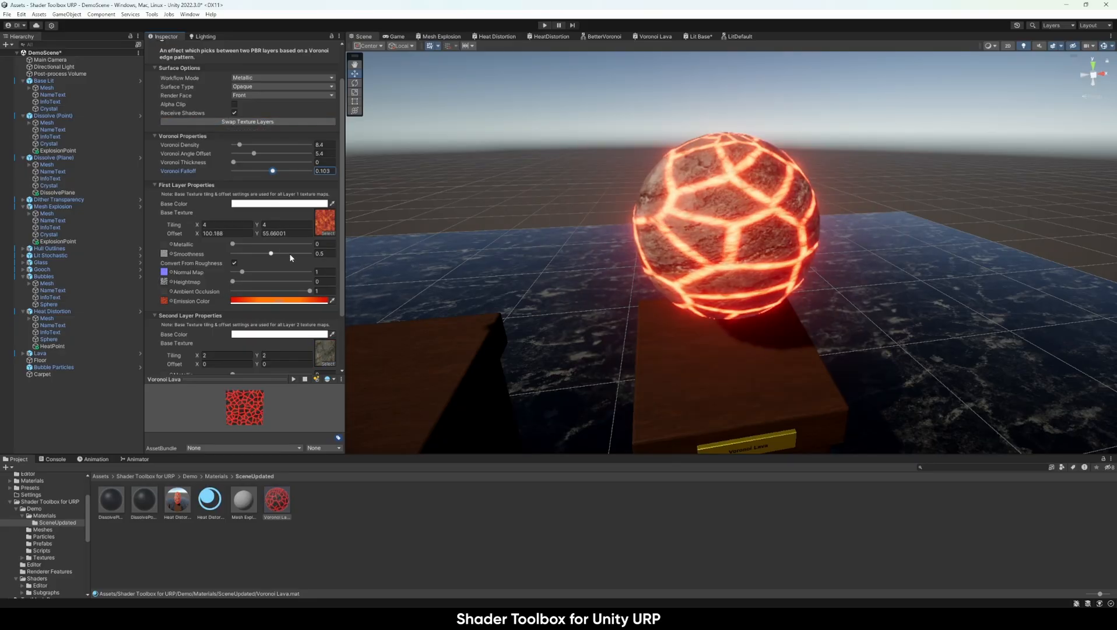
{"action": "scroll", "coordinate": [274, 158], "scroll_direction": "down", "scroll_amount": 3}
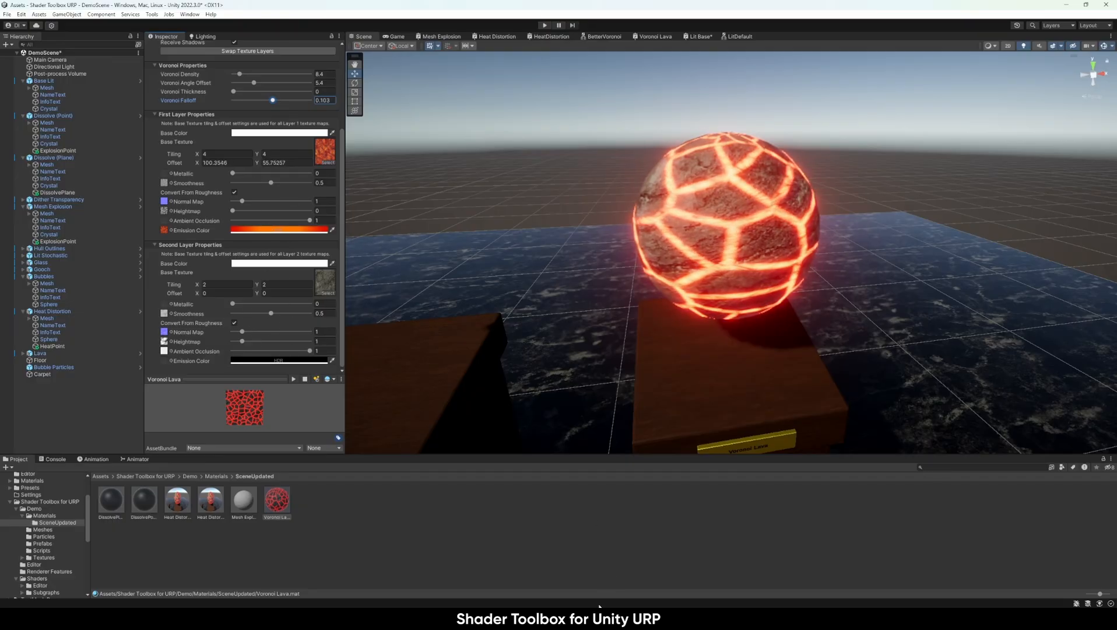
Pull the scene view back from the lava sphere to show the whole row of shader pedestals
{"action": "right_click_drag", "start_coordinate": [733, 329], "coordinate": [761, 336]}
{"action": "key", "text": "s"}
{"action": "key", "text": "a"}
{"action": "key", "text": "w"}
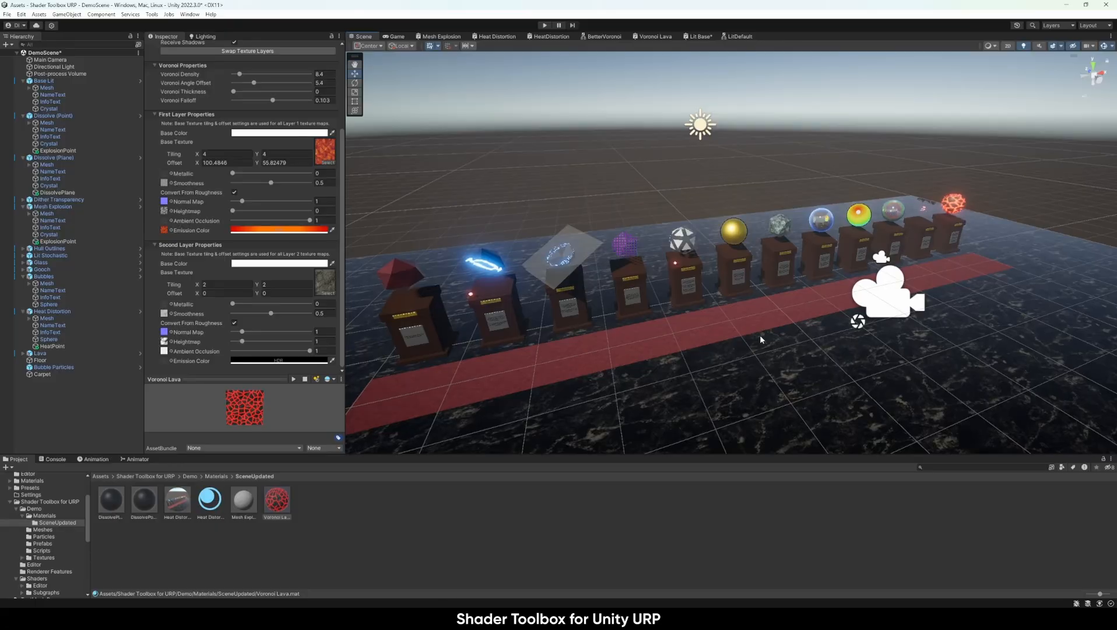
Open the Shader Toolbox's Shaders/Subgraphs folder and inspect the FindPerpendicularVectors and Refract subgraph assets
{"action": "scroll", "coordinate": [61, 559], "scroll_direction": "down", "scroll_amount": 3}
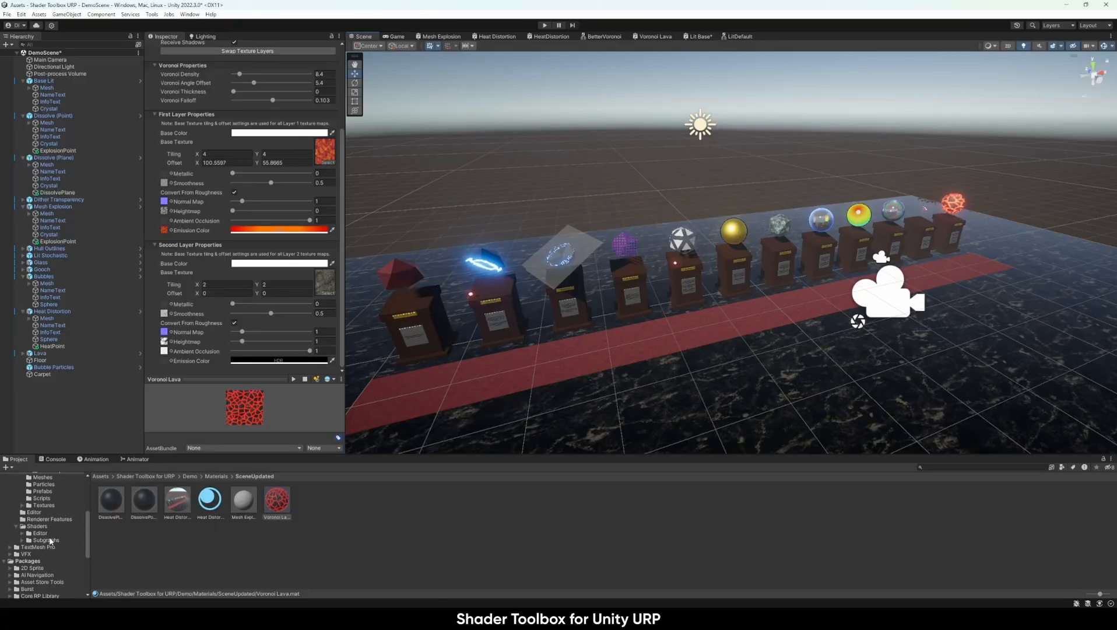
{"action": "left_click", "coordinate": [46, 539]}
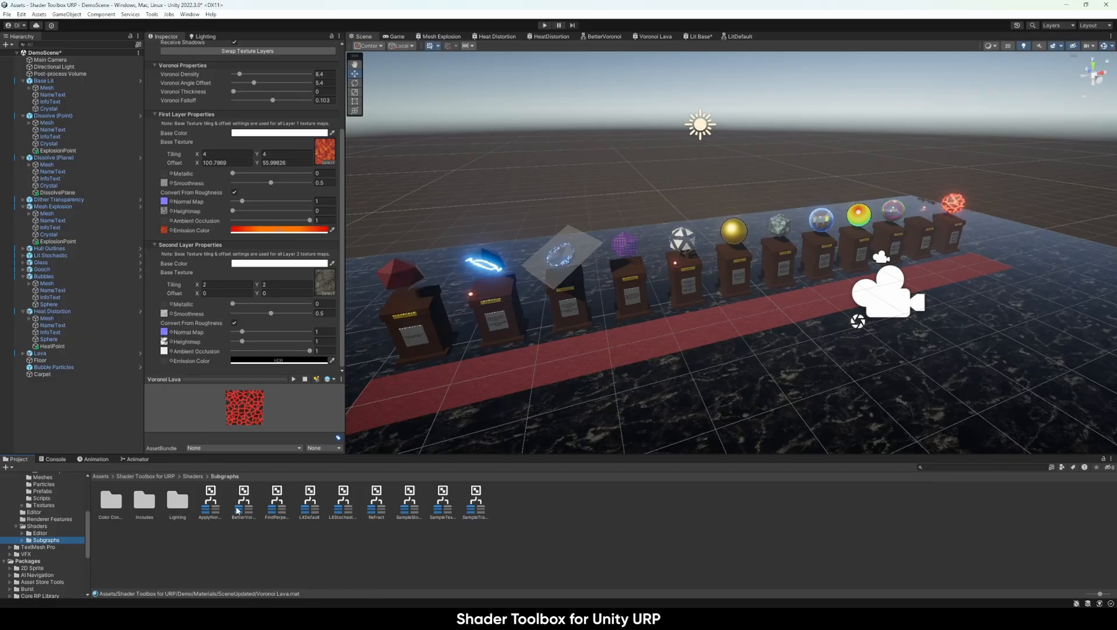
{"action": "left_click", "coordinate": [282, 510]}
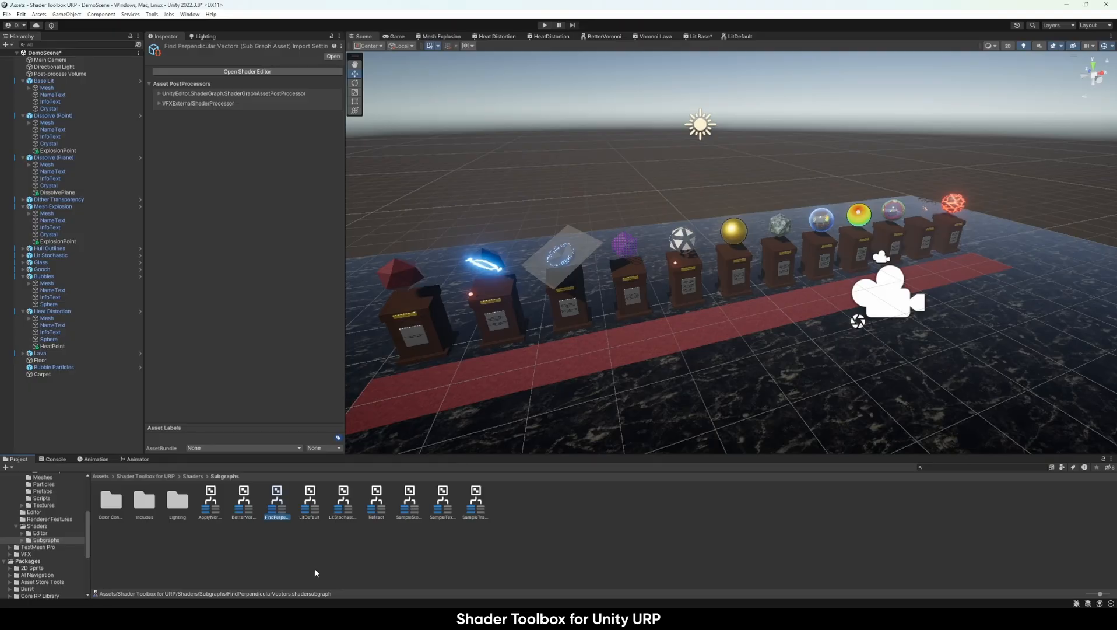
{"action": "left_click", "coordinate": [382, 497]}
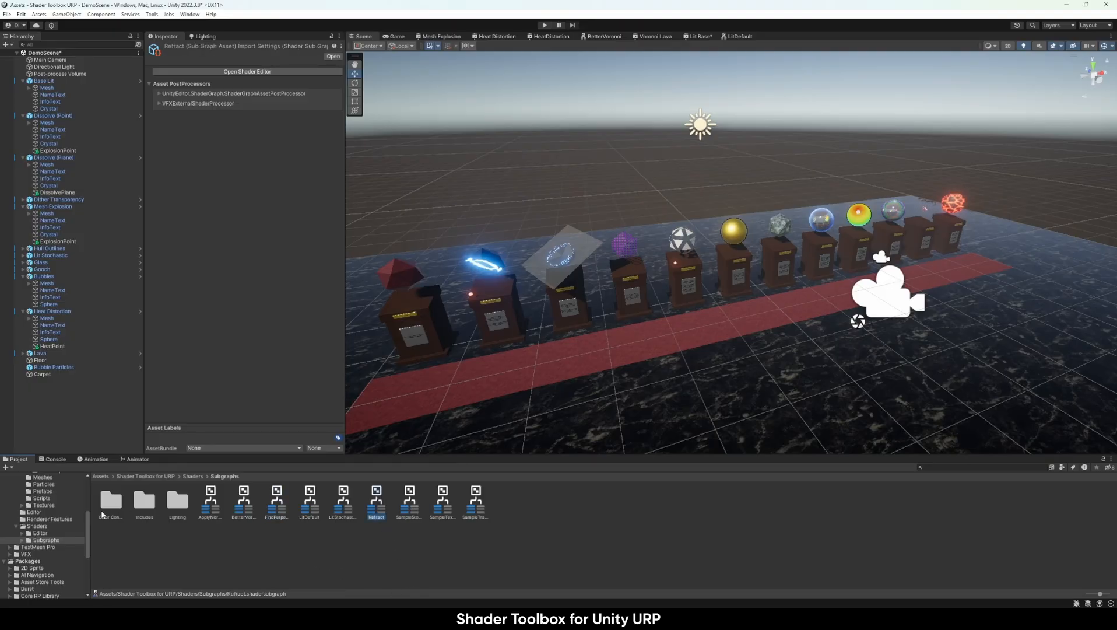
Look through the Color Conversion and Lighting subfolders of Subgraphs and return to the Subgraphs folder
{"action": "left_click", "coordinate": [22, 540]}
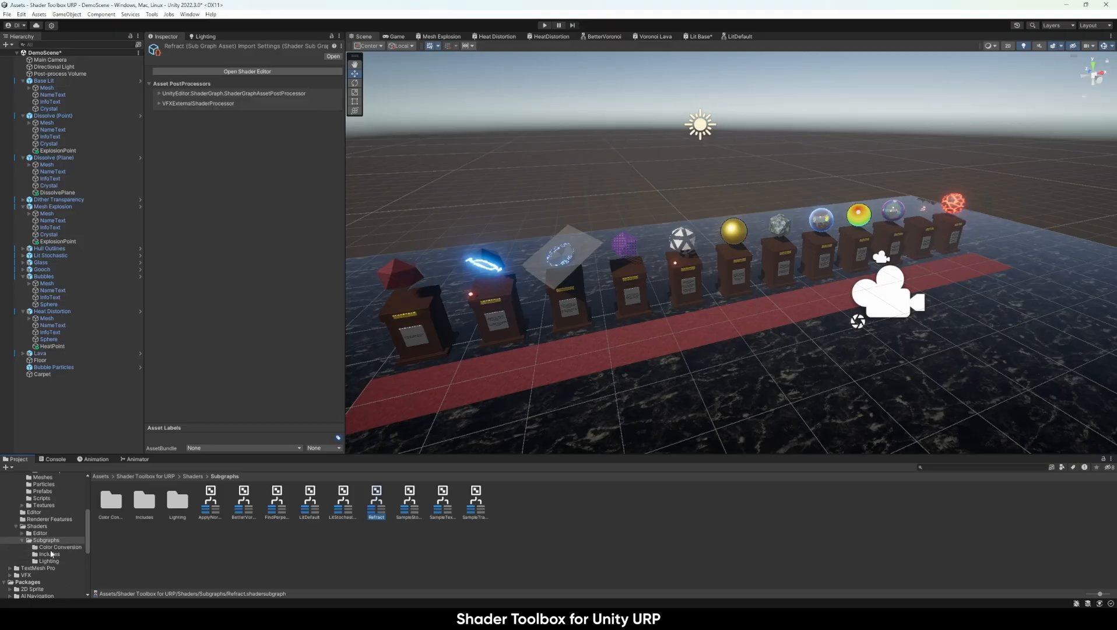
{"action": "left_click", "coordinate": [59, 547]}
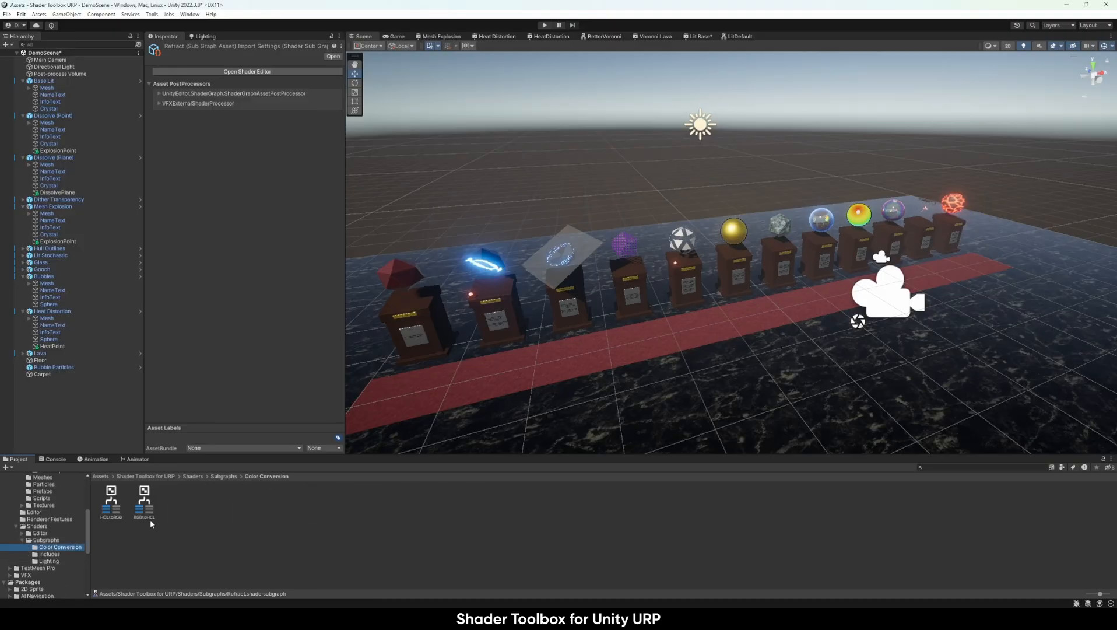
{"action": "left_click", "coordinate": [54, 562]}
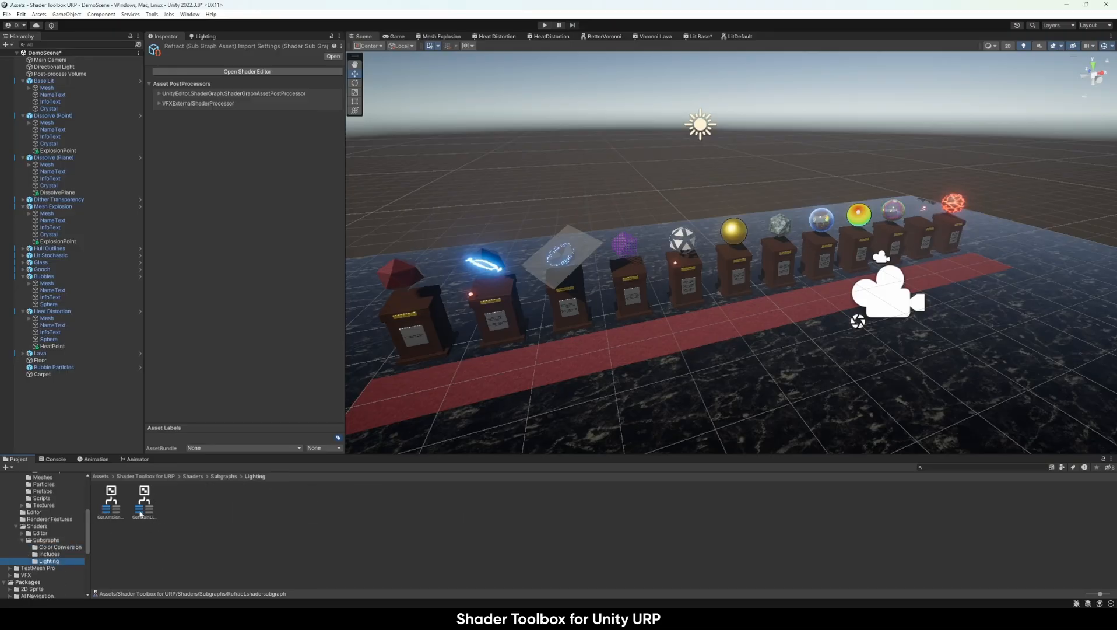
{"action": "left_click", "coordinate": [46, 539]}
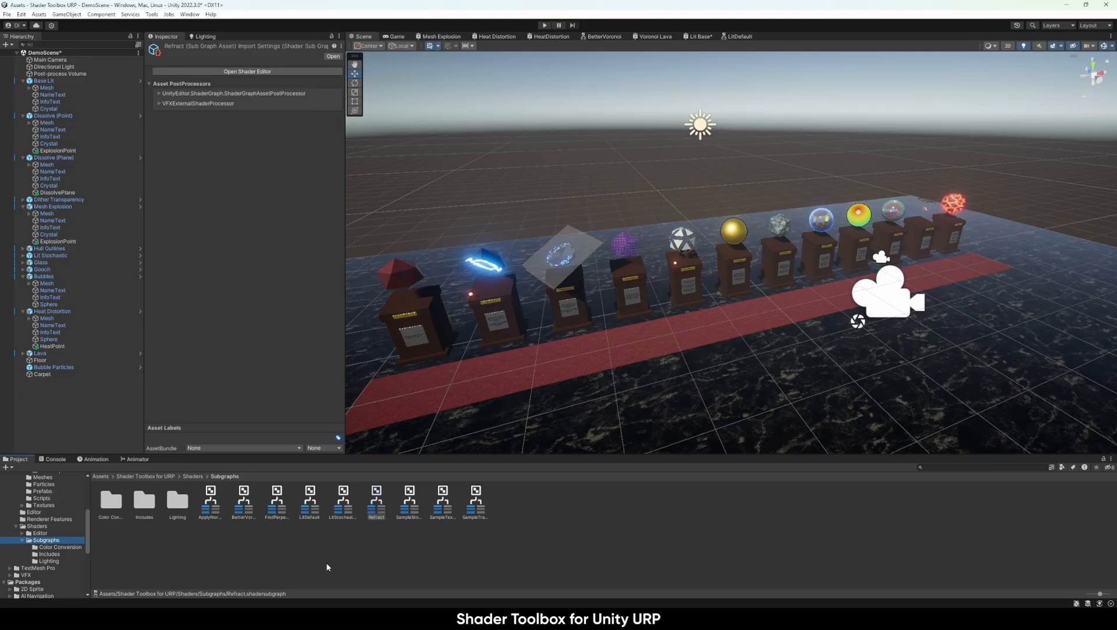